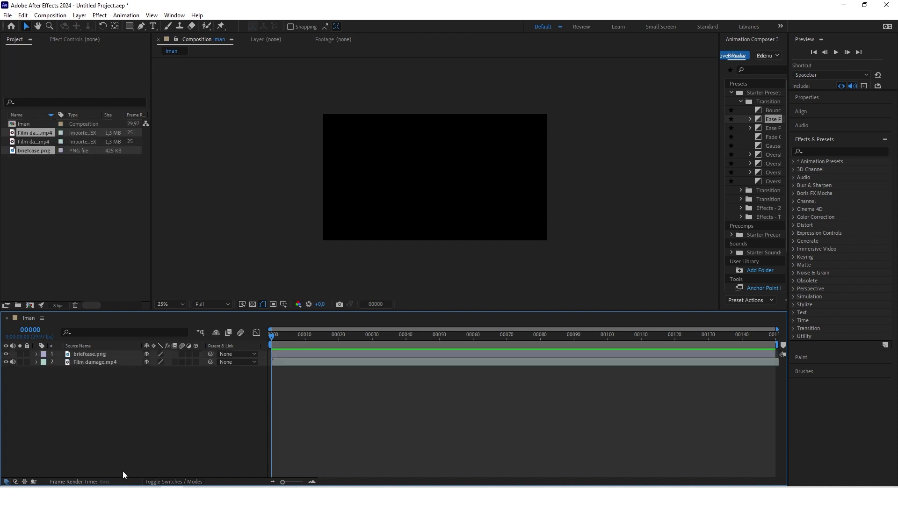
Step: Import pointing man vector.ai as a Composition with Document Size footage dimensions and add it as the uppermost timeline layer
{"action": "key", "text": "ctrl+i"}
{"action": "left_click", "coordinate": [482, 194]}
{"action": "left_click_drag", "start_coordinate": [484, 196], "coordinate": [105, 418]}
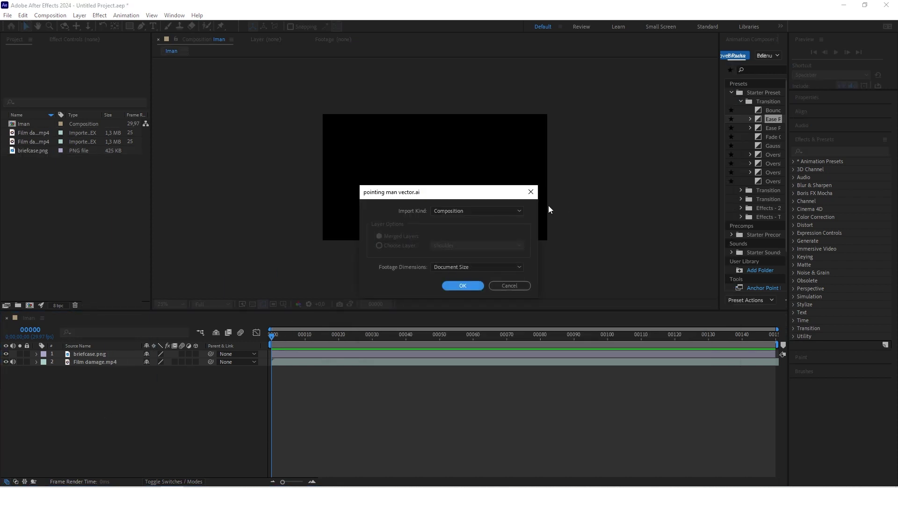
{"action": "left_click", "coordinate": [489, 209]}
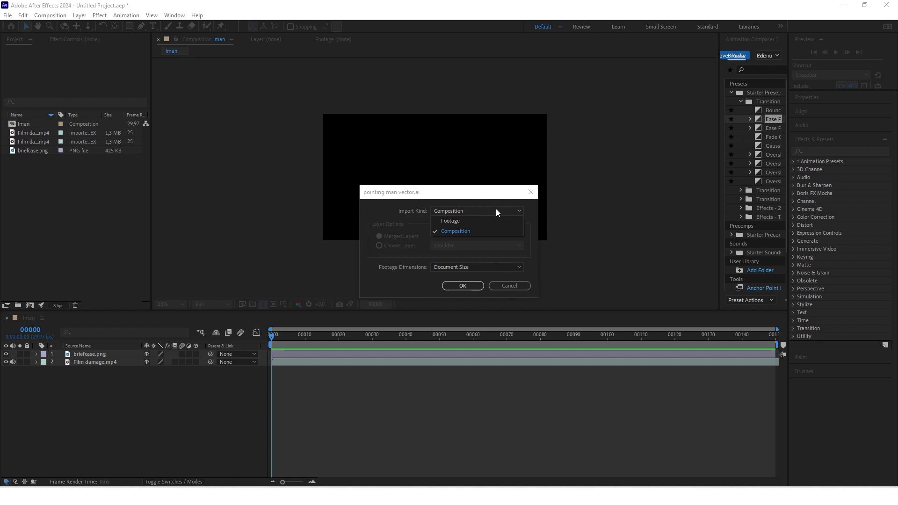
{"action": "left_click", "coordinate": [499, 209]}
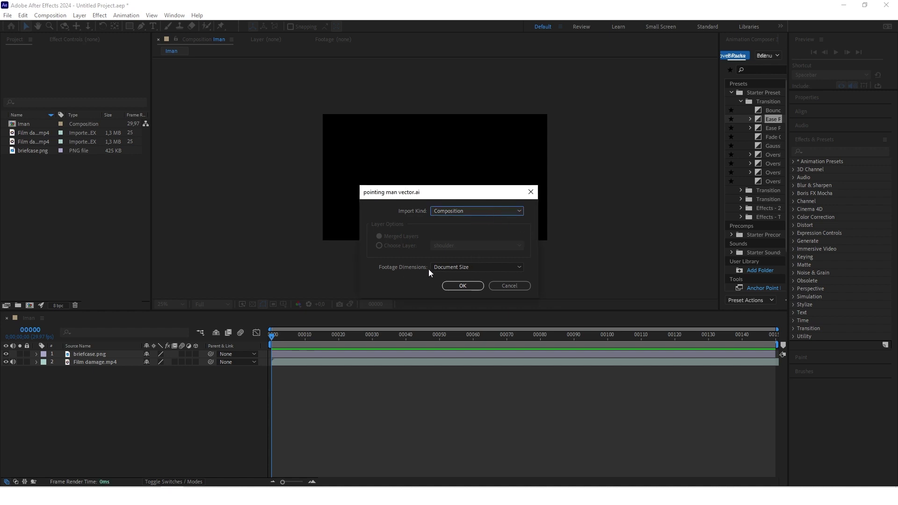
{"action": "left_click", "coordinate": [495, 266]}
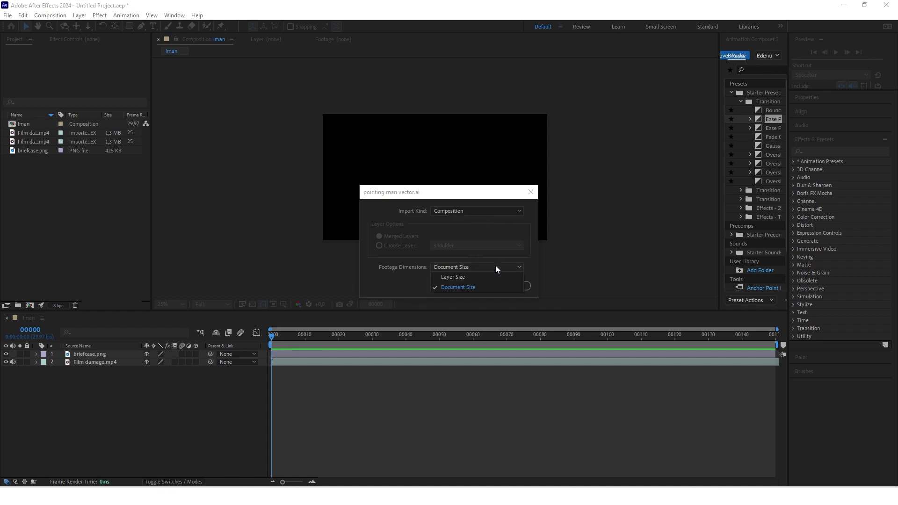
{"action": "left_click", "coordinate": [464, 287]}
{"action": "key", "text": "Return"}
Step: Open the pointing man vector composition and examine its separate body-part layers
{"action": "double_click", "coordinate": [101, 354]}
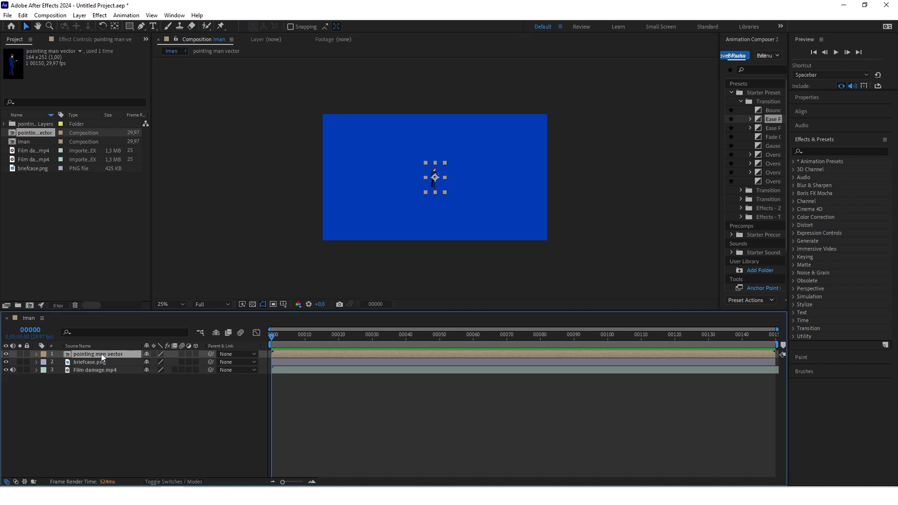
{"action": "left_click", "coordinate": [84, 354]}
{"action": "left_click", "coordinate": [86, 361]}
{"action": "left_click", "coordinate": [96, 370]}
{"action": "left_click", "coordinate": [97, 378]}
{"action": "left_click", "coordinate": [92, 393]}
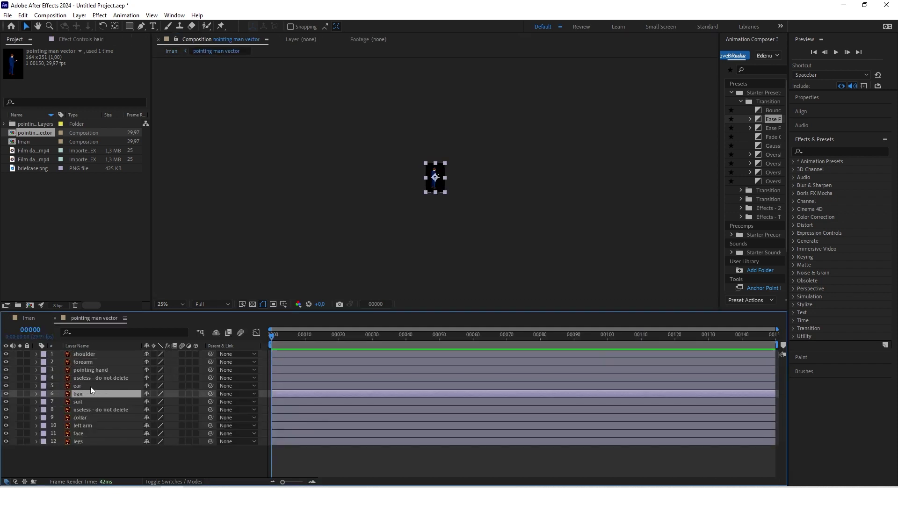
Step: Return to the main composition, import the signpost file as a composition and add it above the other layers
{"action": "left_click", "coordinate": [32, 318]}
{"action": "key", "text": "ctrl+i"}
{"action": "left_click_drag", "start_coordinate": [458, 210], "coordinate": [100, 417]}
{"action": "key", "text": "Return"}
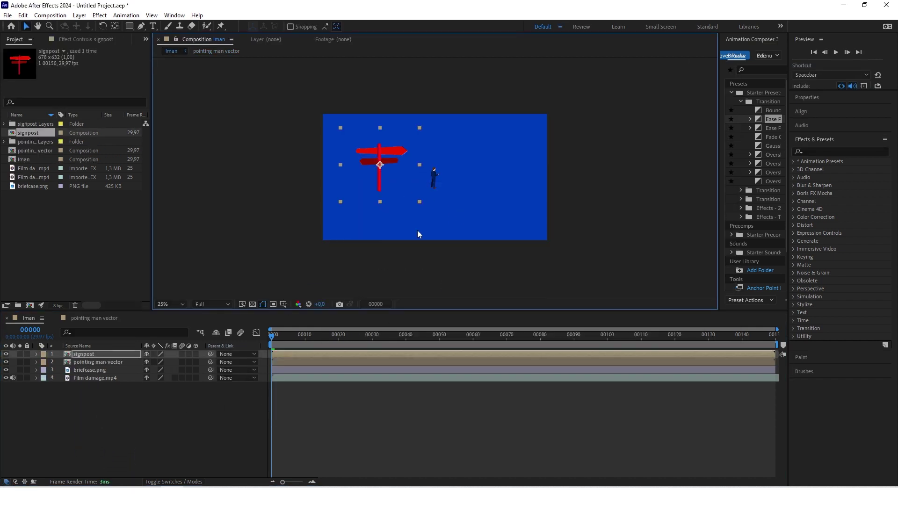
Step: Scale the briefcase.png layer to 7% and move it to the right of the pointing man
{"action": "left_click", "coordinate": [83, 370]}
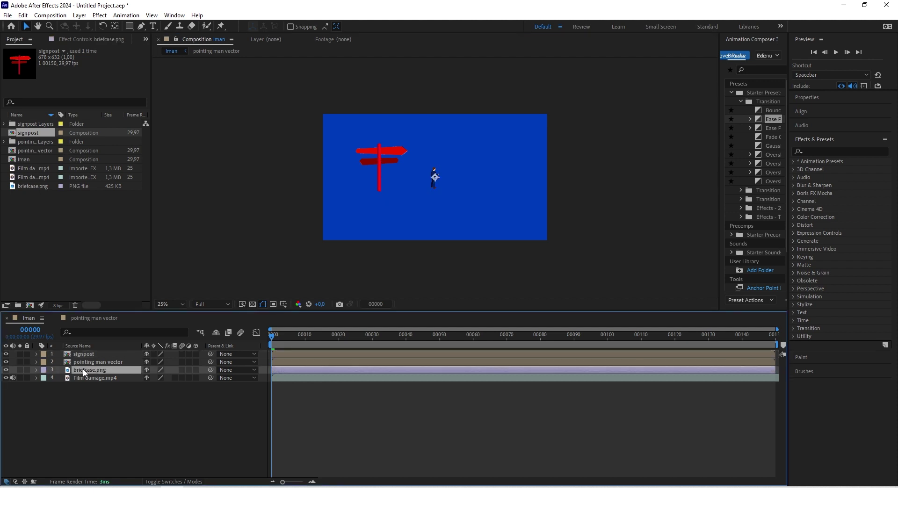
{"action": "key", "text": "s"}
{"action": "left_click", "coordinate": [157, 378]}
{"action": "type", "text": "14"}
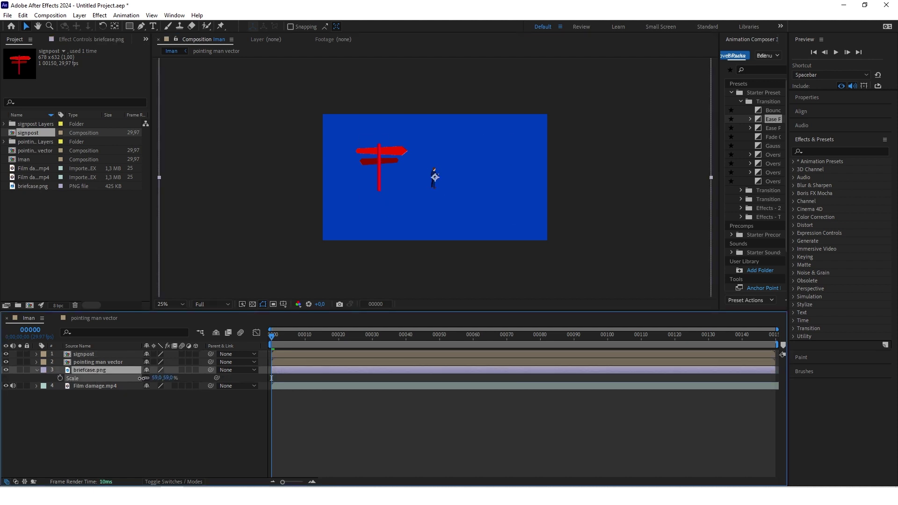
{"action": "key", "text": "Return"}
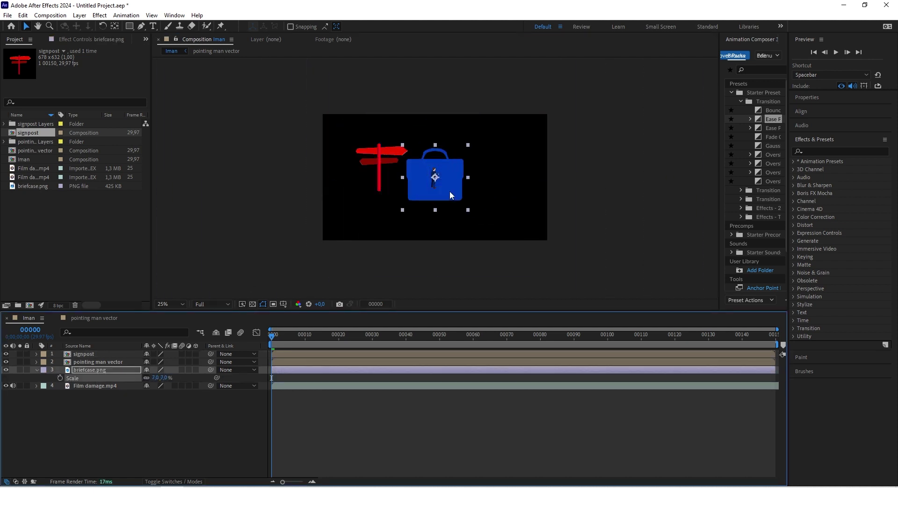
Step: Hide the signpost, pointing man vector, briefcase.png and Film damage.mp4 layers
{"action": "left_click", "coordinate": [37, 370]}
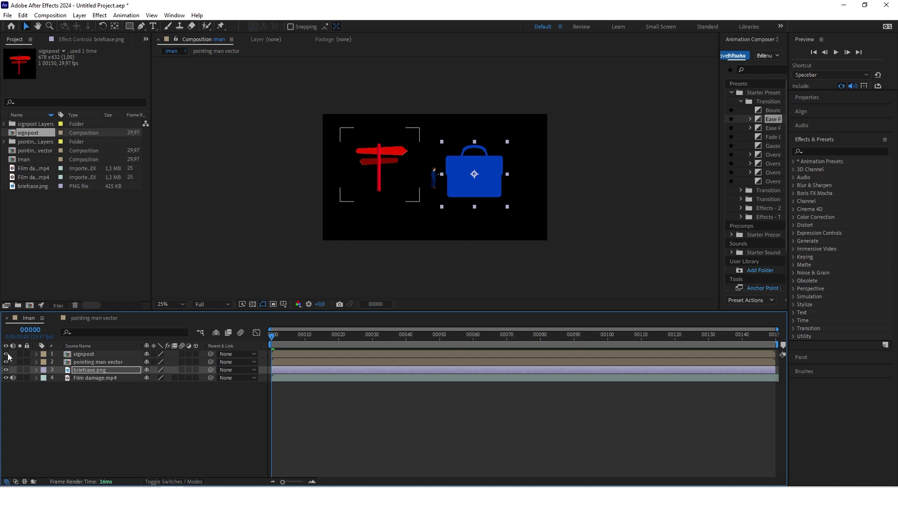
{"action": "left_click_drag", "start_coordinate": [6, 354], "coordinate": [12, 384]}
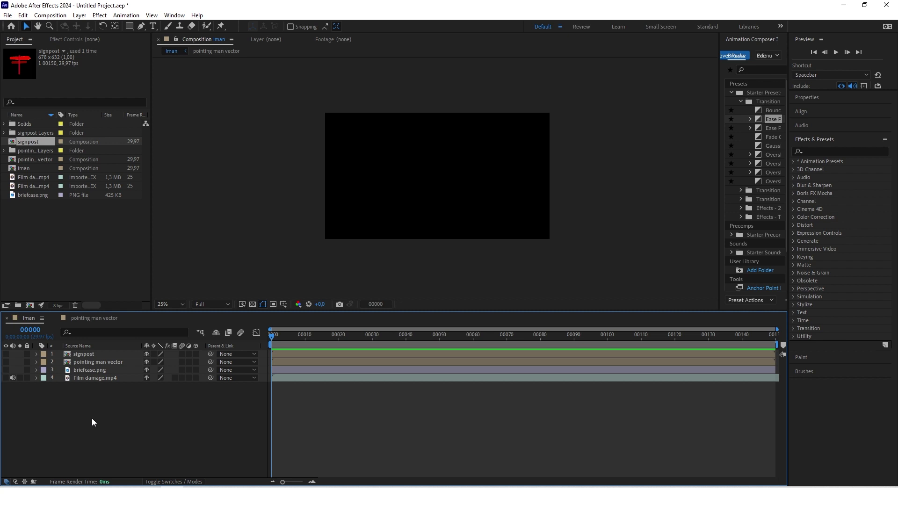
Step: Create a solid layer named "dark blue BG" with the colour 034F6F
{"action": "right_click", "coordinate": [92, 418]}
{"action": "mouse_move", "coordinate": [132, 306]}
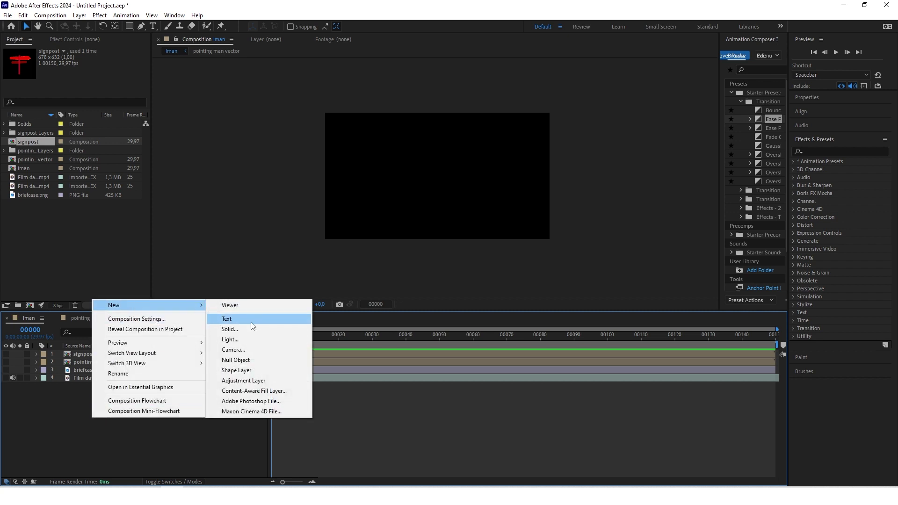
{"action": "left_click", "coordinate": [245, 327]}
{"action": "left_click", "coordinate": [488, 344]}
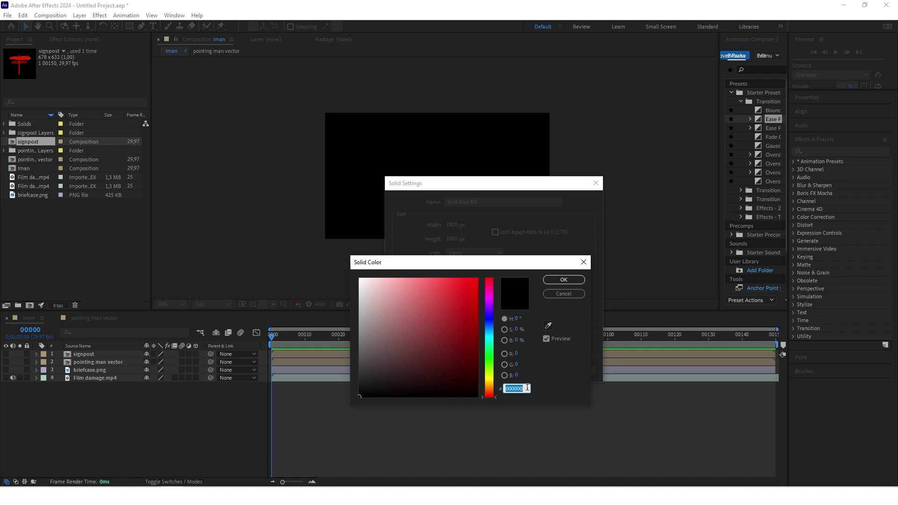
{"action": "left_click", "coordinate": [527, 389]}
{"action": "left_click_drag", "start_coordinate": [527, 389], "coordinate": [501, 390]}
{"action": "type", "text": "034F6F"}
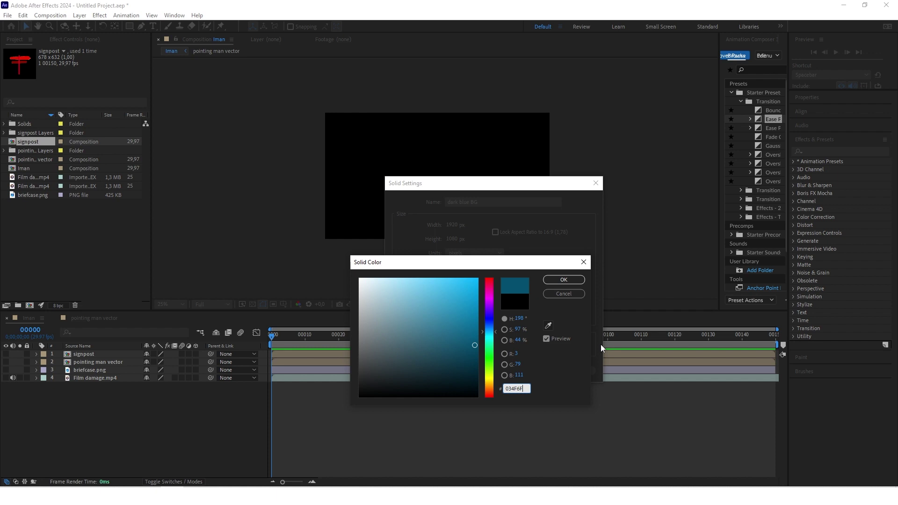
{"action": "left_click", "coordinate": [561, 280]}
{"action": "key", "text": "Return"}
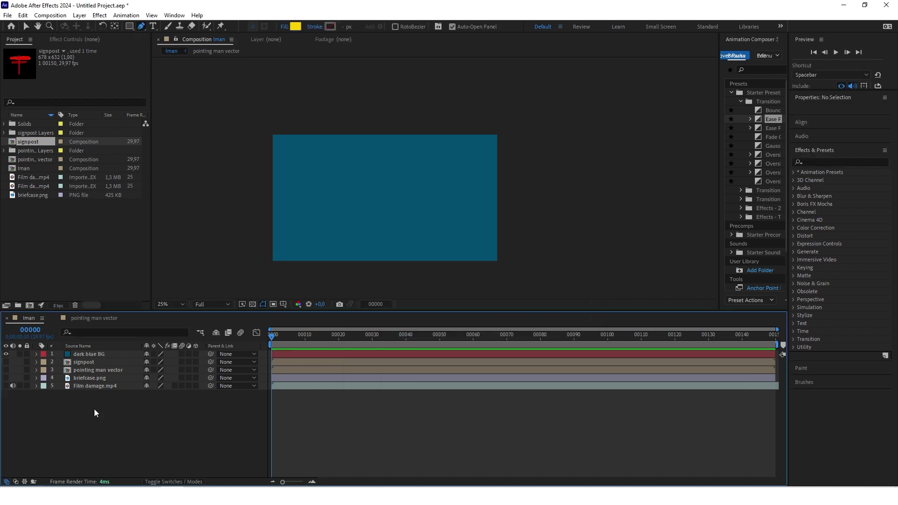
Step: Draw a closed Pen tool mask on the dark blue BG layer that keeps its lower part under a gently arched upper edge
{"action": "left_click", "coordinate": [84, 354]}
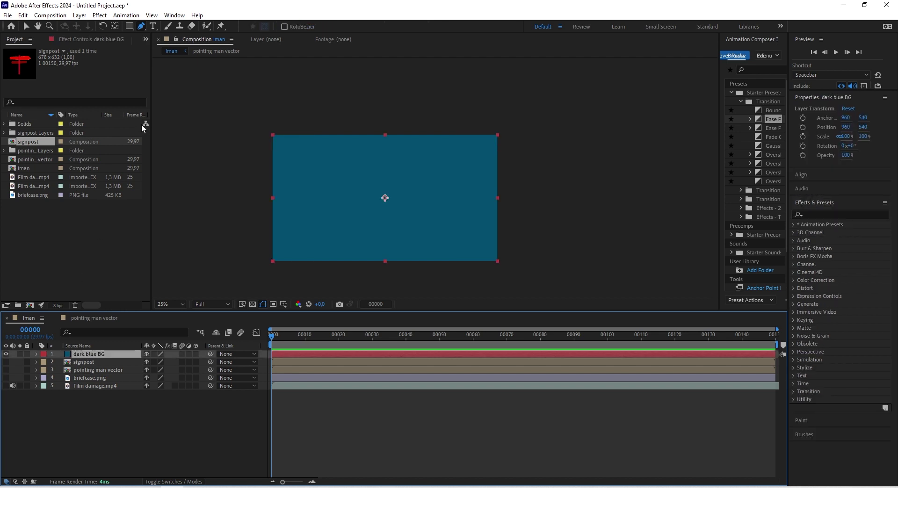
{"action": "left_click", "coordinate": [252, 180]}
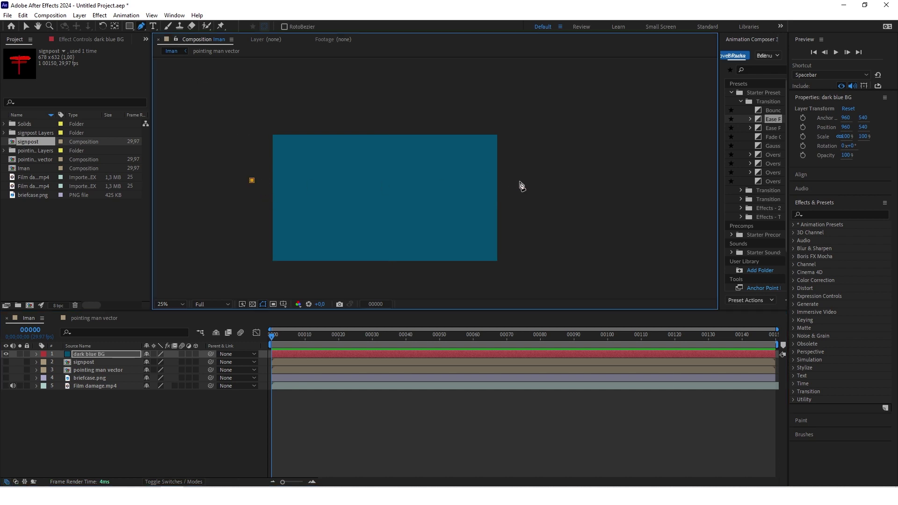
{"action": "left_click_drag", "start_coordinate": [519, 182], "coordinate": [550, 183]}
{"action": "scroll", "coordinate": [273, 192], "scroll_direction": "down", "scroll_amount": 3}
{"action": "scroll", "coordinate": [260, 186], "scroll_direction": "up", "scroll_amount": 3}
{"action": "scroll", "coordinate": [260, 186], "scroll_direction": "up", "scroll_amount": 2}
{"action": "scroll", "coordinate": [508, 187], "scroll_direction": "down", "scroll_amount": 2}
{"action": "scroll", "coordinate": [608, 199], "scroll_direction": "down", "scroll_amount": 2}
{"action": "scroll", "coordinate": [631, 198], "scroll_direction": "up", "scroll_amount": 2}
{"action": "left_click_drag", "start_coordinate": [588, 190], "coordinate": [502, 185]}
{"action": "scroll", "coordinate": [601, 201], "scroll_direction": "down", "scroll_amount": 2}
{"action": "scroll", "coordinate": [626, 201], "scroll_direction": "up", "scroll_amount": 2}
{"action": "left_click_drag", "start_coordinate": [625, 202], "coordinate": [674, 207]}
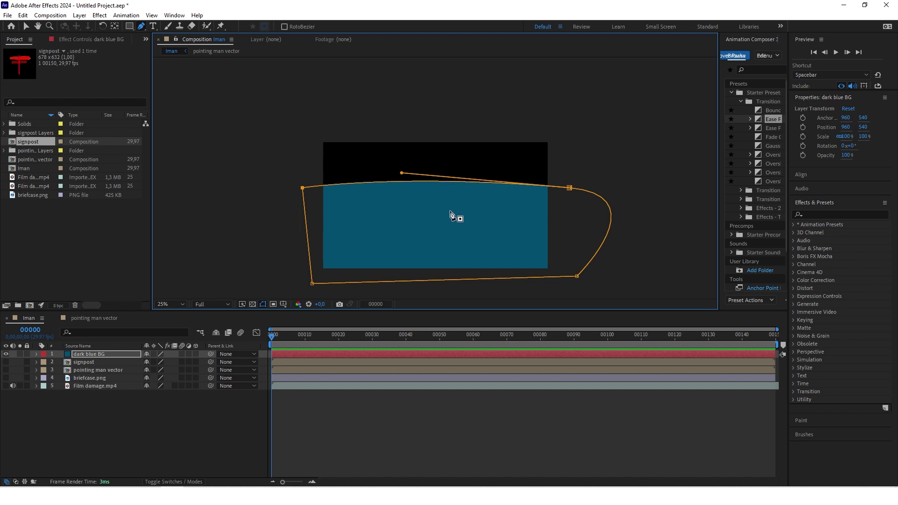
{"action": "scroll", "coordinate": [432, 185], "scroll_direction": "up", "scroll_amount": 2}
{"action": "scroll", "coordinate": [378, 184], "scroll_direction": "down", "scroll_amount": 3}
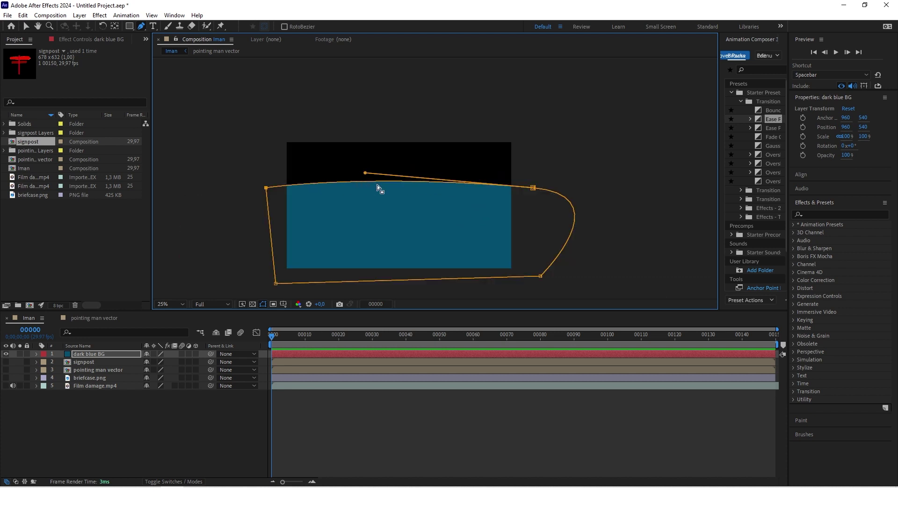
{"action": "scroll", "coordinate": [400, 191], "scroll_direction": "up", "scroll_amount": 2}
{"action": "key", "text": "v"}
{"action": "scroll", "coordinate": [424, 182], "scroll_direction": "down", "scroll_amount": 2}
{"action": "key", "text": "ctrl+shift+a"}
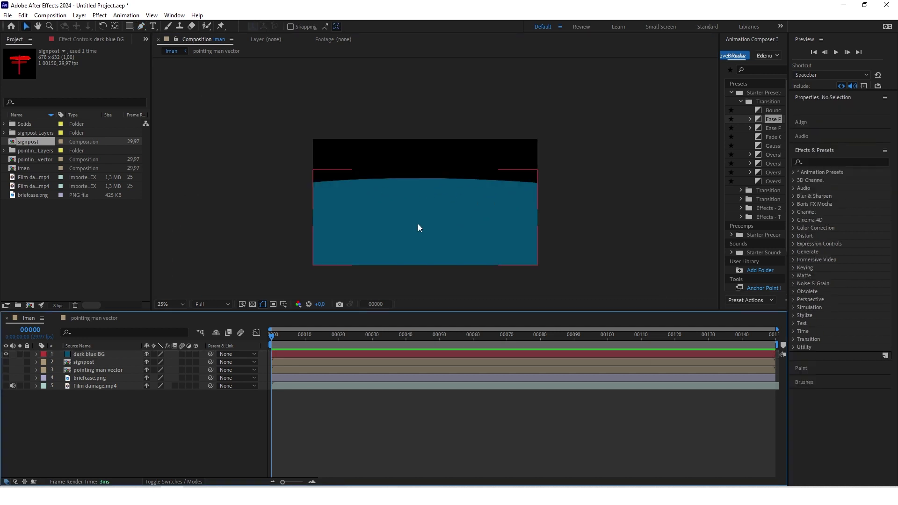
Step: Set the dark blue BG layer's Position to 960, 546
{"action": "left_click", "coordinate": [418, 228]}
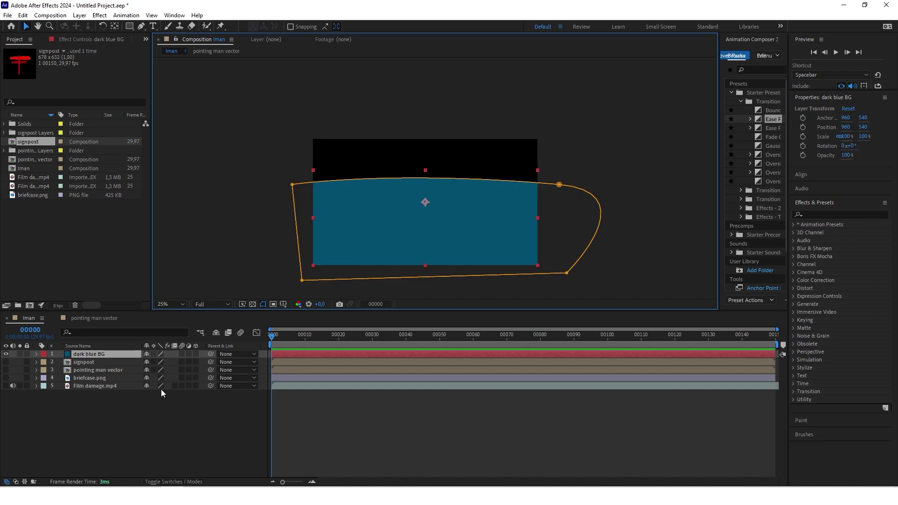
{"action": "key", "text": "p"}
{"action": "left_click", "coordinate": [159, 416]}
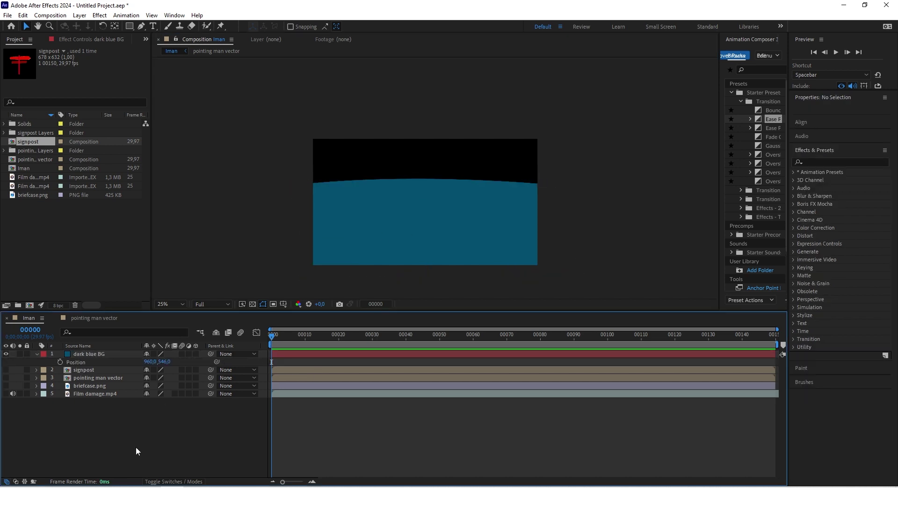
Step: Create a solid named "light blue BG" with the colour 0A89BE and place it directly below the dark blue BG layer
{"action": "right_click", "coordinate": [111, 437]}
{"action": "mouse_move", "coordinate": [166, 326]}
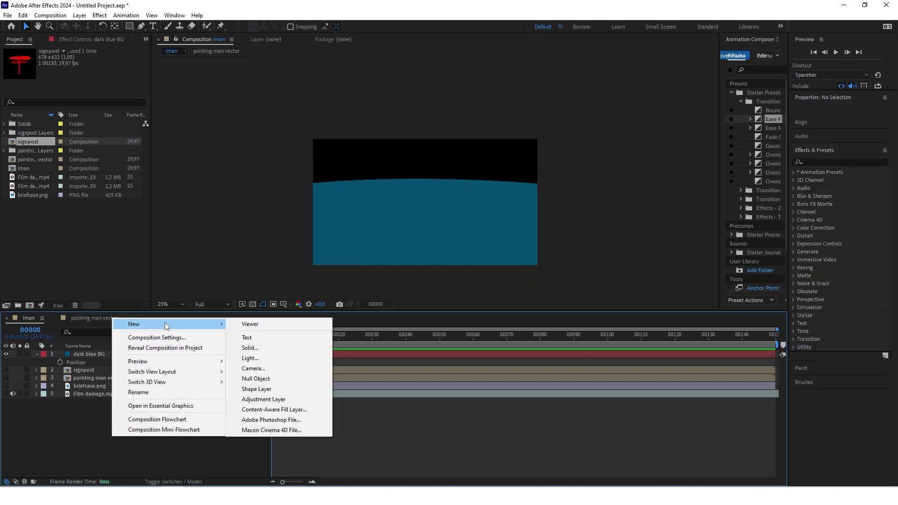
{"action": "left_click", "coordinate": [262, 349]}
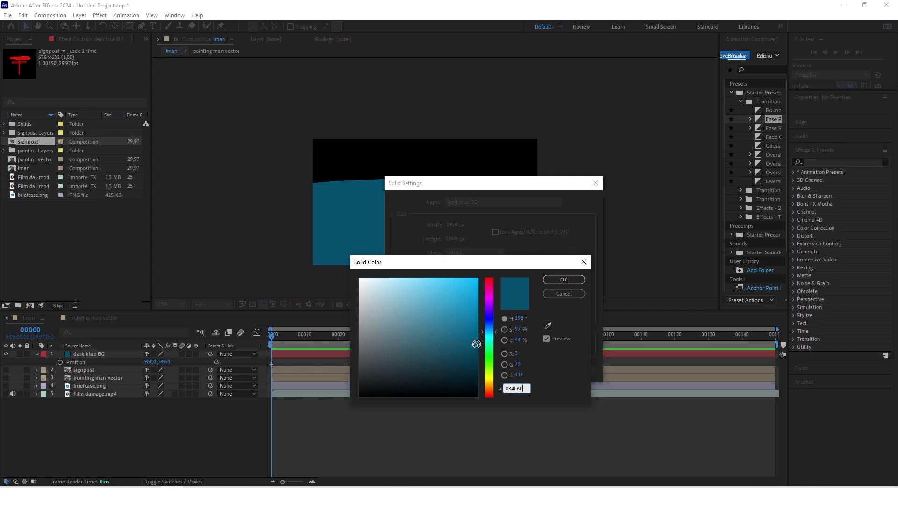
{"action": "left_click_drag", "start_coordinate": [477, 345], "coordinate": [470, 314]}
{"action": "key", "text": "Return"}
{"action": "key", "text": "Return"}
{"action": "left_click_drag", "start_coordinate": [85, 354], "coordinate": [89, 371]}
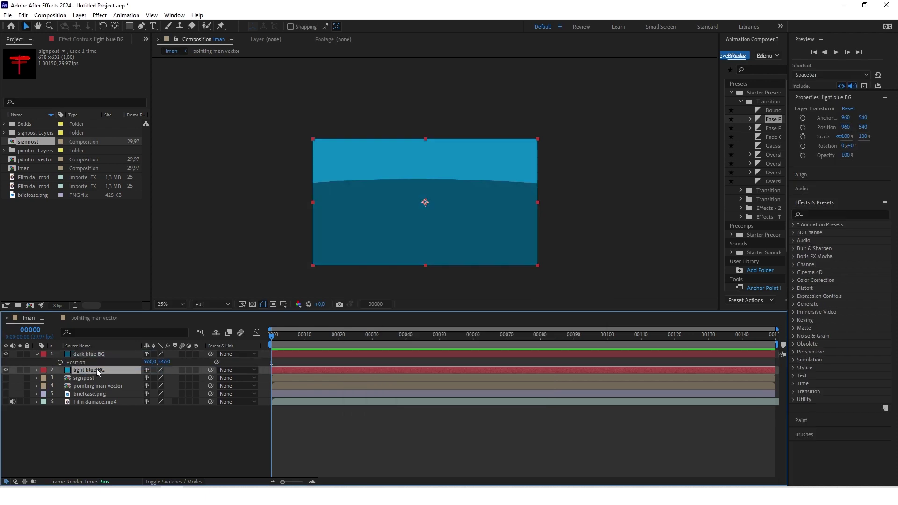
Step: Edit the light blue BG solid's settings and darken its colour slightly to 0A82B5
{"action": "left_click", "coordinate": [164, 451]}
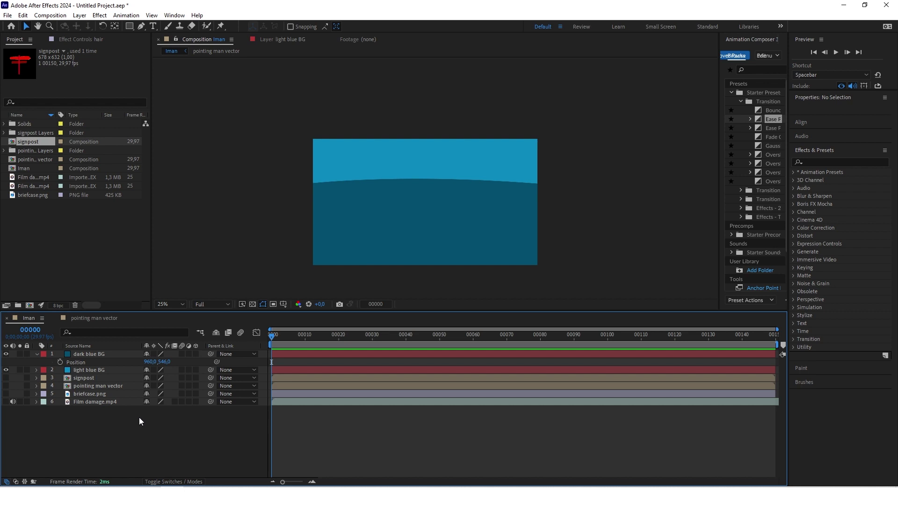
{"action": "left_click", "coordinate": [91, 367]}
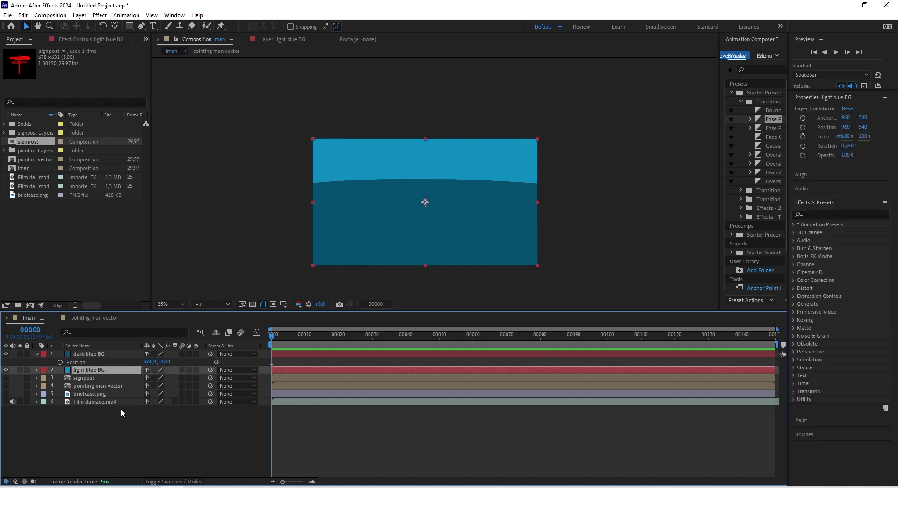
{"action": "key", "text": "ctrl+shift+y"}
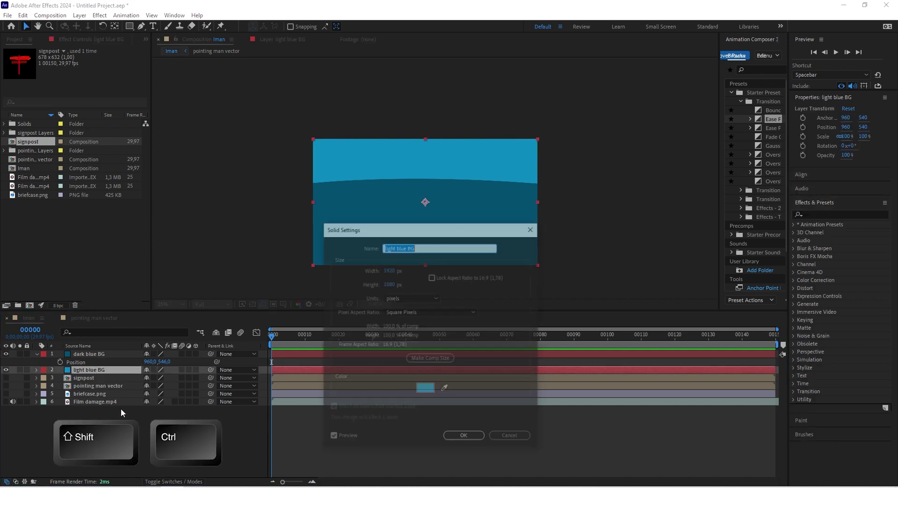
{"action": "left_click", "coordinate": [425, 389]}
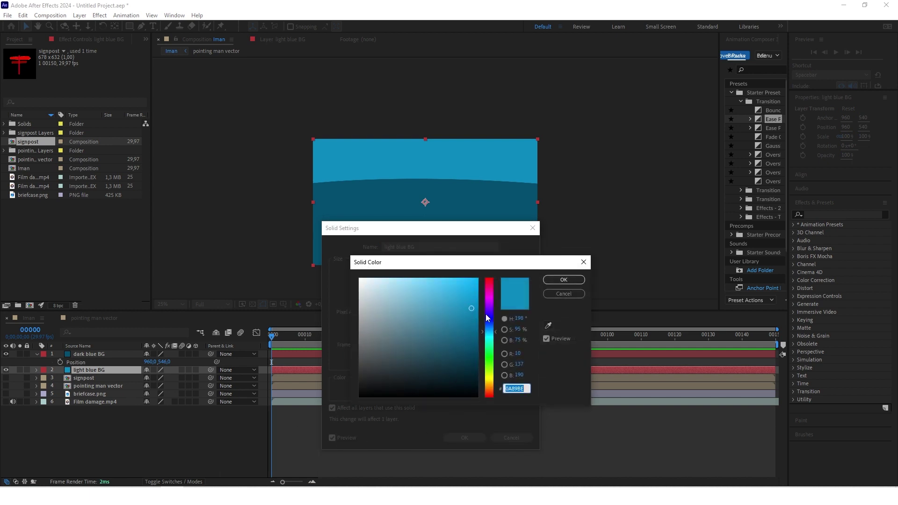
{"action": "left_click_drag", "start_coordinate": [472, 307], "coordinate": [472, 313]}
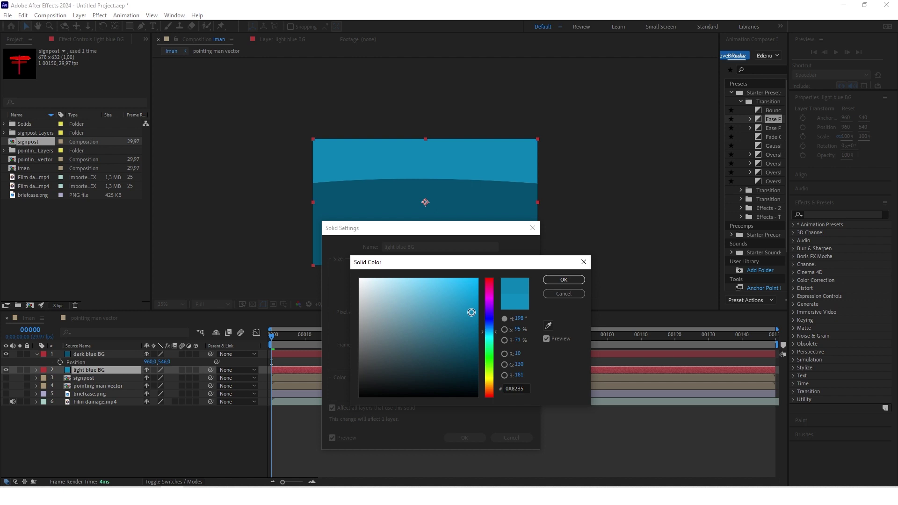
{"action": "left_click", "coordinate": [563, 280]}
{"action": "left_click", "coordinate": [464, 437]}
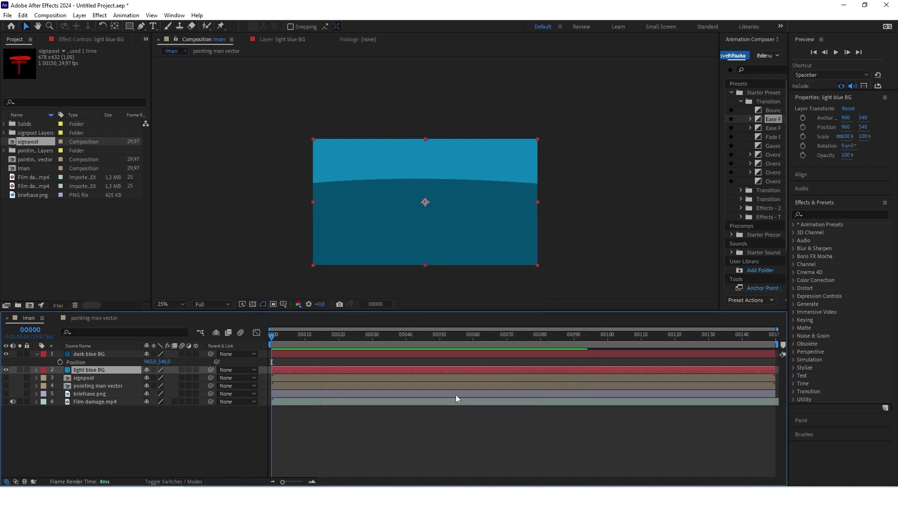
{"action": "left_click", "coordinate": [610, 227]}
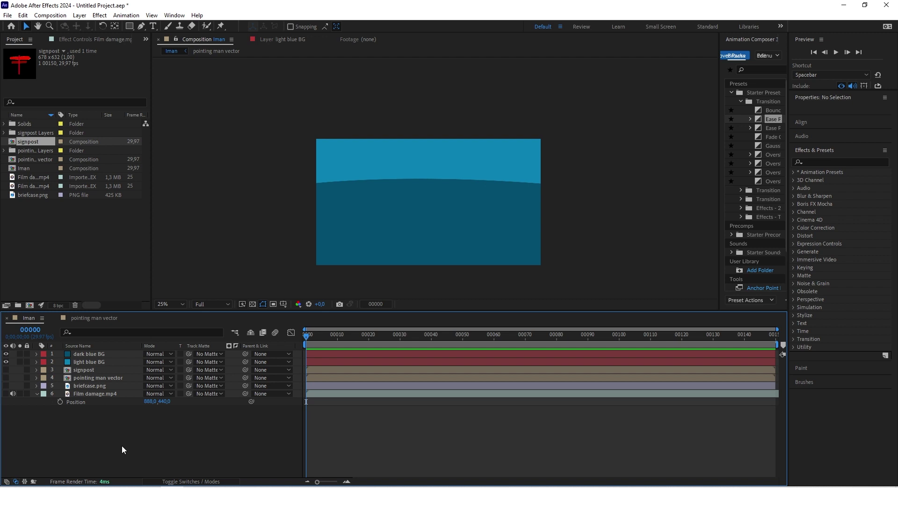
Step: Make the Film damage.mp4 layer visible and move it above all other layers
{"action": "left_click", "coordinate": [6, 394]}
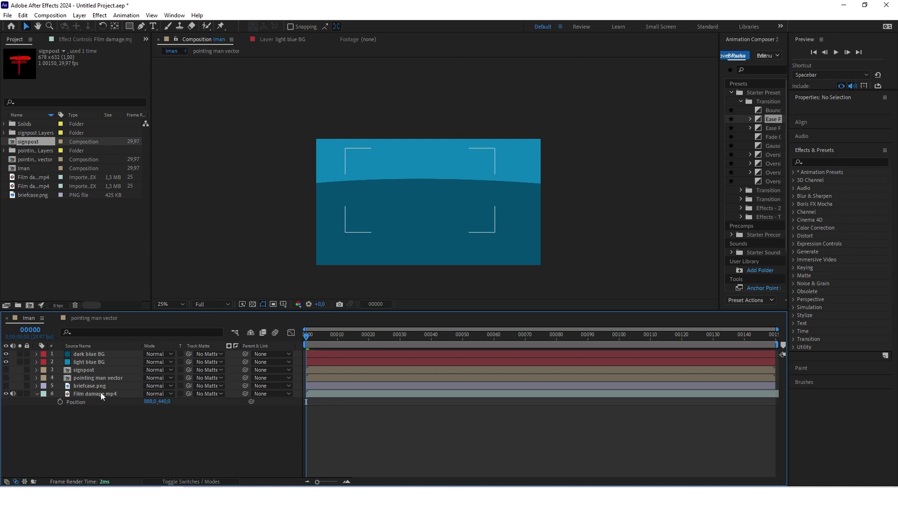
{"action": "left_click_drag", "start_coordinate": [80, 393], "coordinate": [86, 350]}
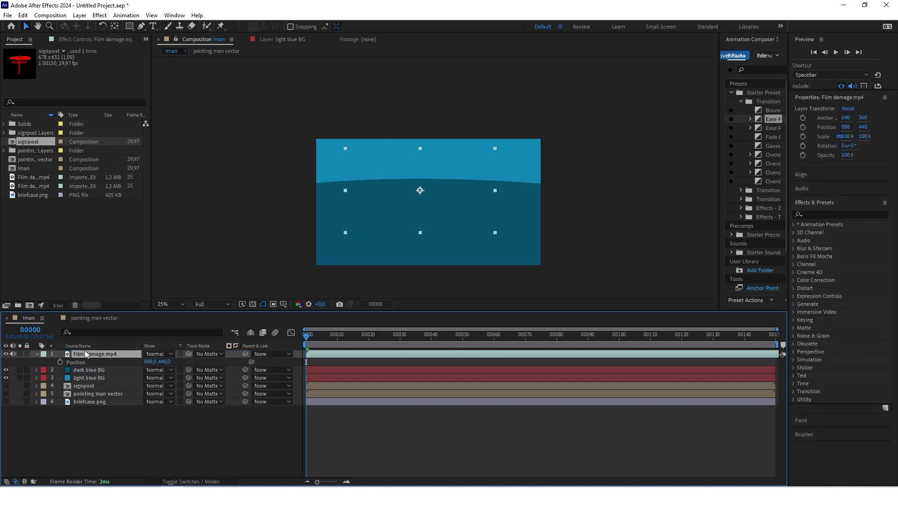
Step: Enlarge the Film damage.mp4 layer to cover the whole frame and set its blending mode to Screen
{"action": "left_click_drag", "start_coordinate": [493, 231], "coordinate": [552, 272]}
{"action": "left_click", "coordinate": [174, 444]}
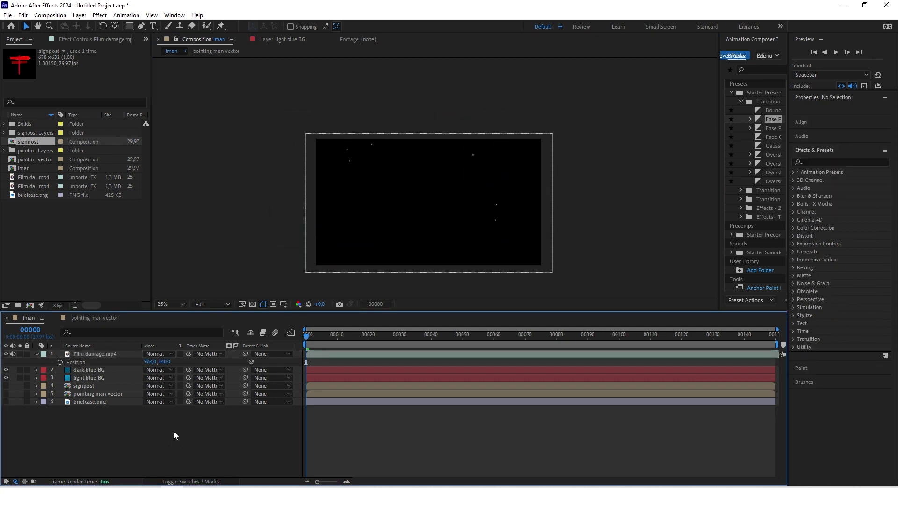
{"action": "left_click", "coordinate": [171, 353]}
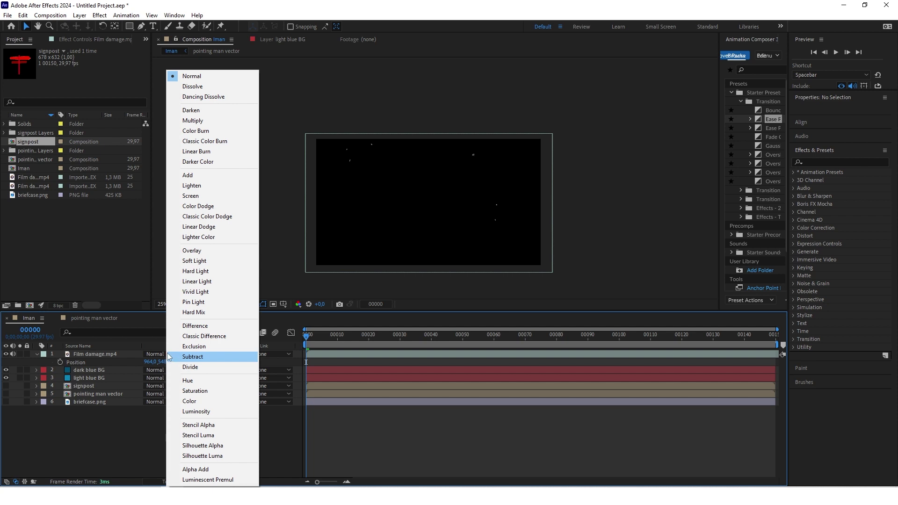
{"action": "left_click", "coordinate": [218, 196]}
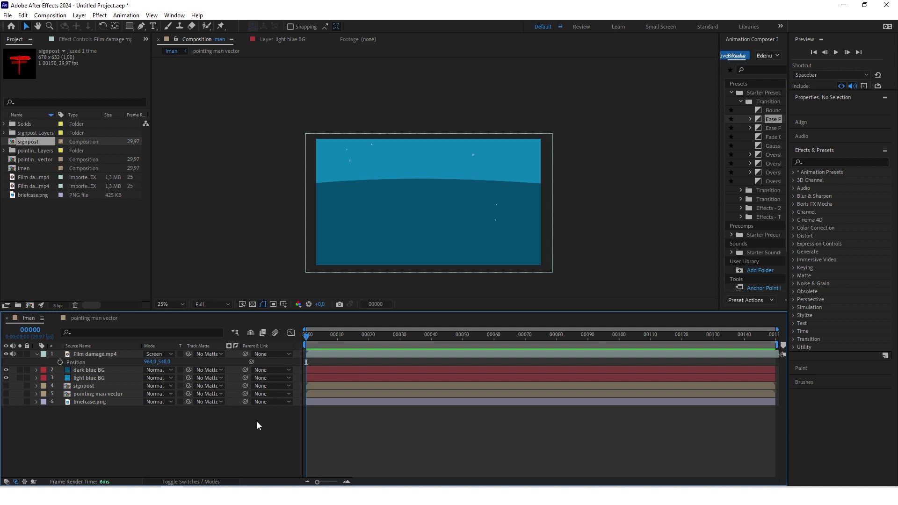
{"action": "left_click_drag", "start_coordinate": [307, 335], "coordinate": [225, 462]}
Step: Draw a closed four-point diagonal road shape with the Pen tool, widening from the horizon's right end to the frame's lower-left corner
{"action": "left_click", "coordinate": [141, 27]}
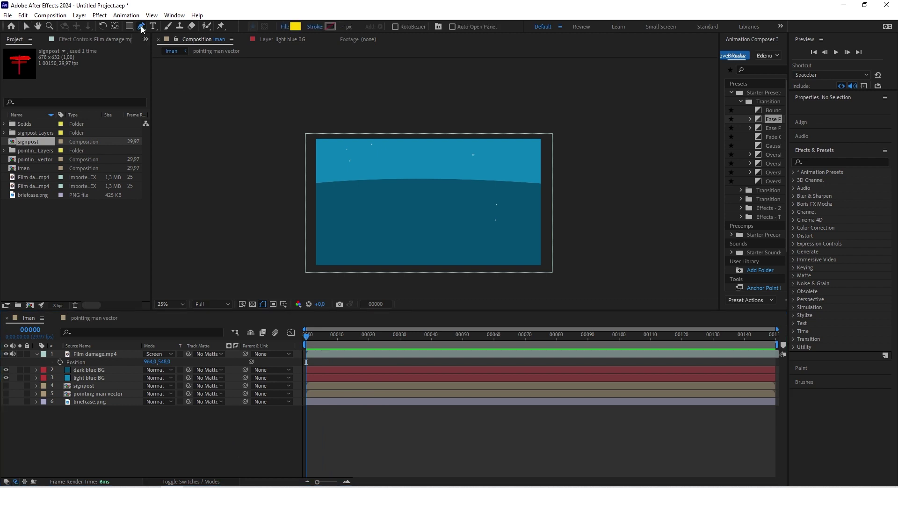
{"action": "left_click", "coordinate": [293, 268]}
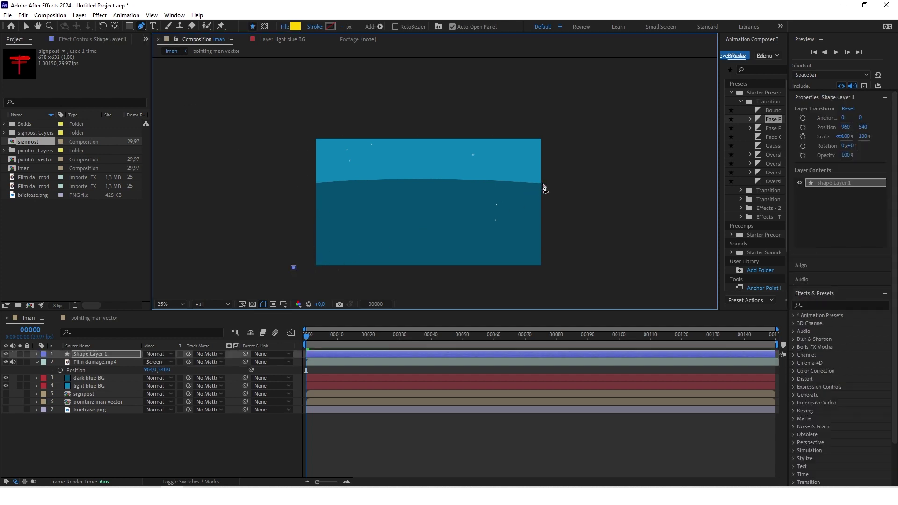
{"action": "left_click", "coordinate": [555, 175]}
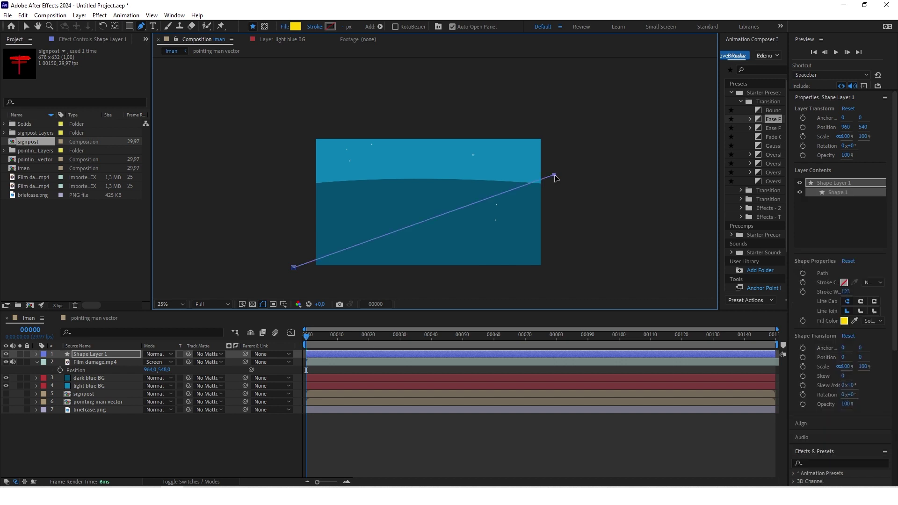
{"action": "left_click_drag", "start_coordinate": [555, 176], "coordinate": [557, 179]}
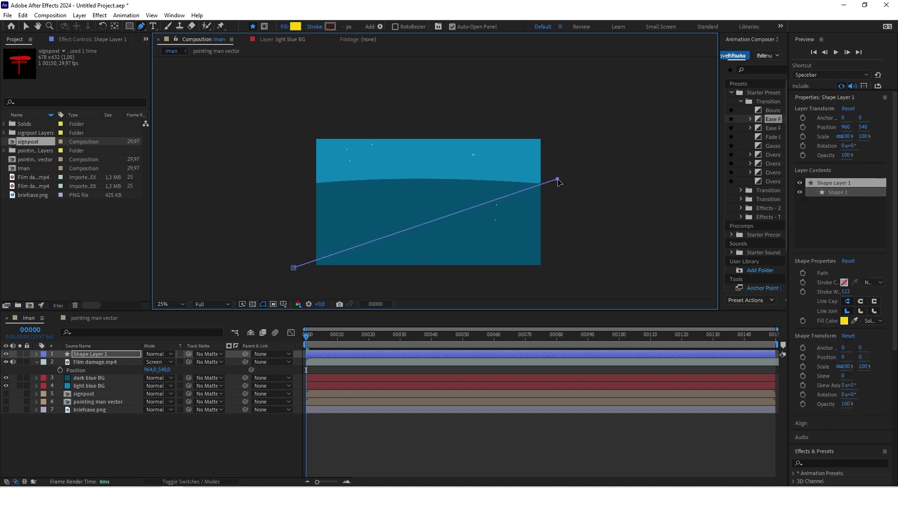
{"action": "left_click", "coordinate": [293, 268]}
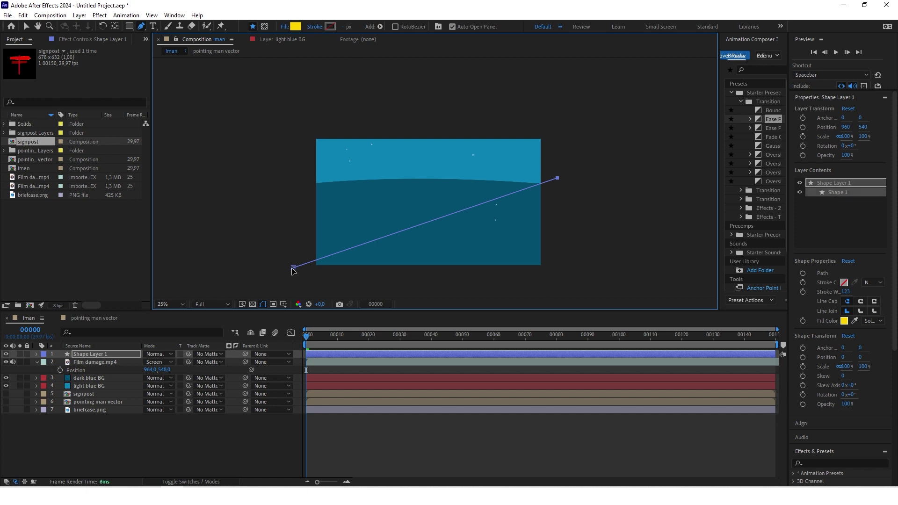
{"action": "scroll", "coordinate": [563, 187], "scroll_direction": "up", "scroll_amount": 2}
{"action": "left_click", "coordinate": [563, 187]}
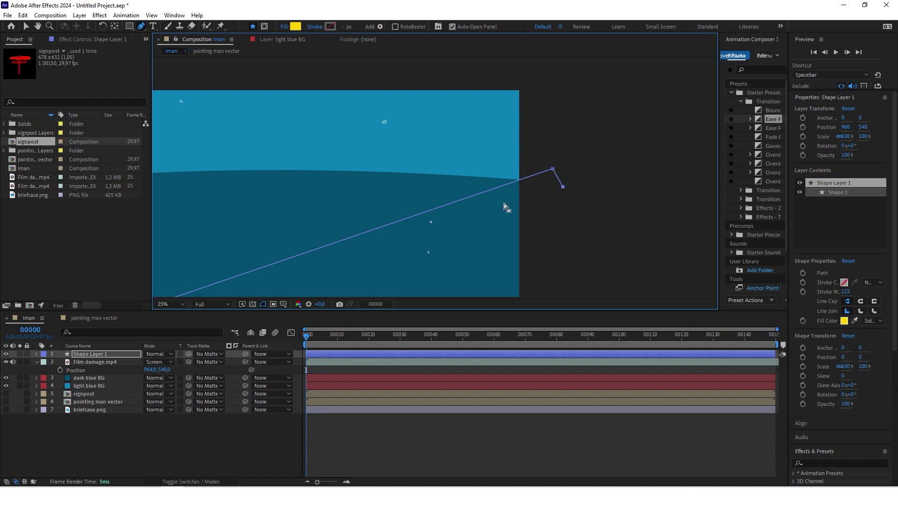
{"action": "scroll", "coordinate": [442, 227], "scroll_direction": "down", "scroll_amount": 2}
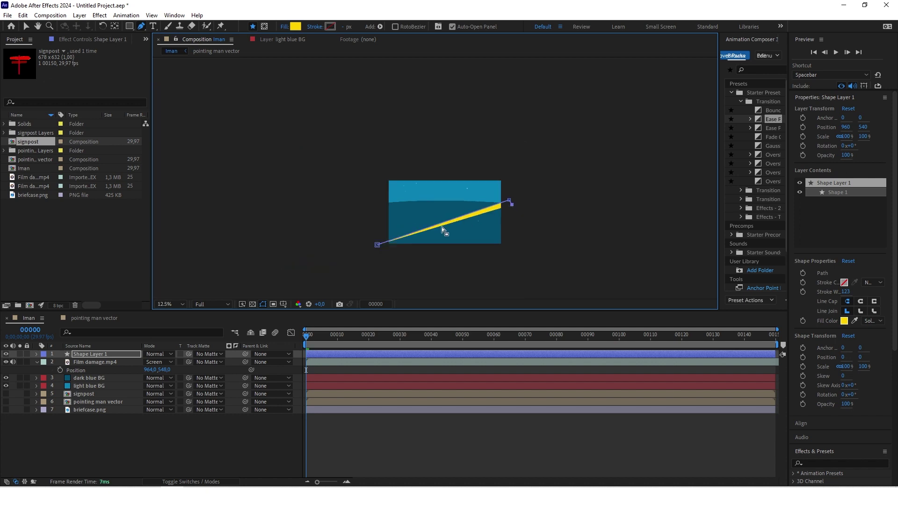
{"action": "left_click", "coordinate": [387, 268]}
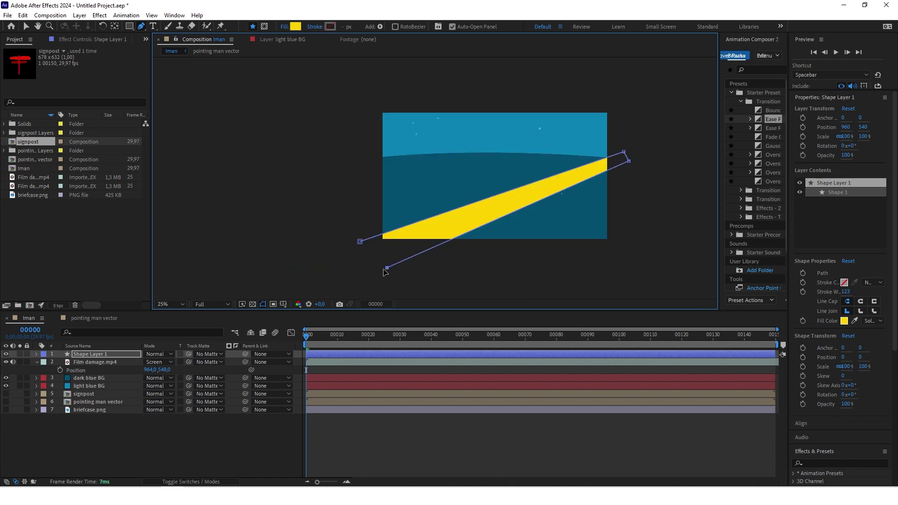
{"action": "left_click", "coordinate": [360, 242]}
Step: Change the diagonal road shape's fill colour to white
{"action": "left_click", "coordinate": [296, 26]}
{"action": "left_click", "coordinate": [367, 280]}
{"action": "left_click", "coordinate": [564, 280]}
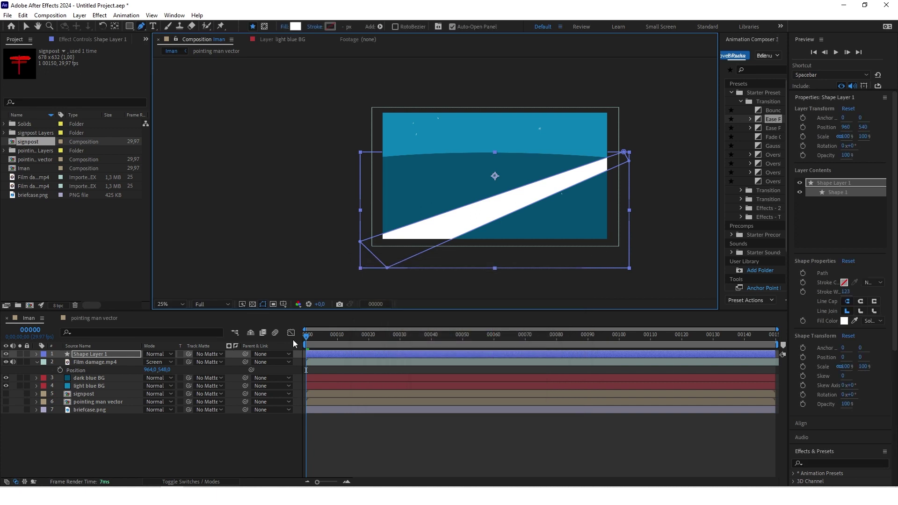
Step: Extend the wide lower-left end of the white road shape far beyond the frame edge
{"action": "key", "text": "v"}
{"action": "left_click", "coordinate": [299, 217]}
{"action": "left_click", "coordinate": [372, 240]}
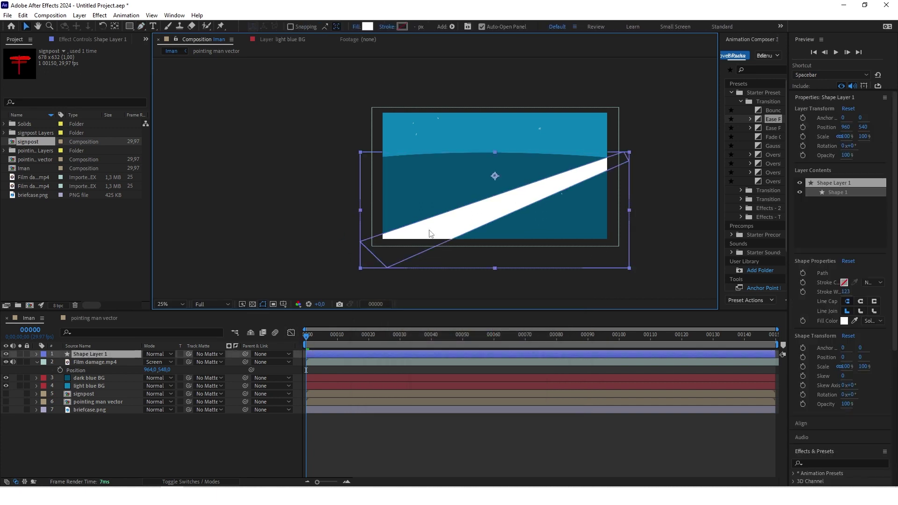
{"action": "left_click", "coordinate": [296, 280]}
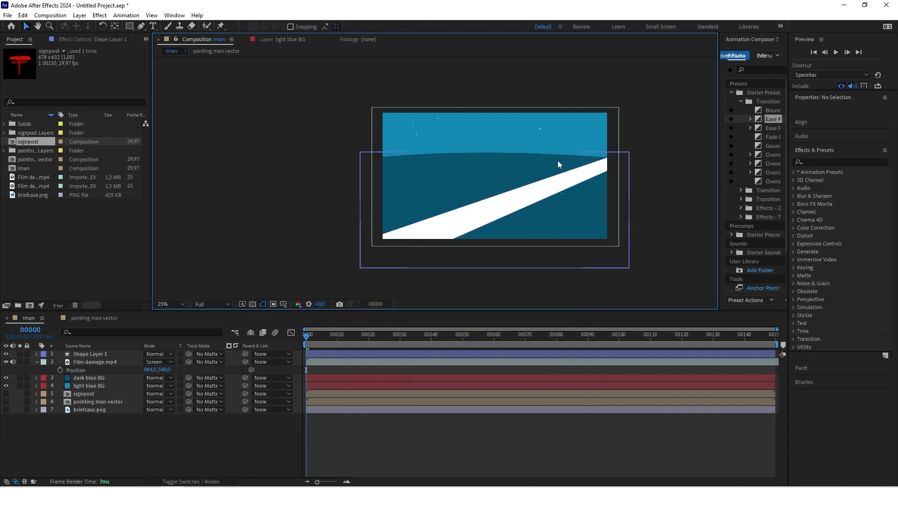
{"action": "left_click", "coordinate": [495, 209]}
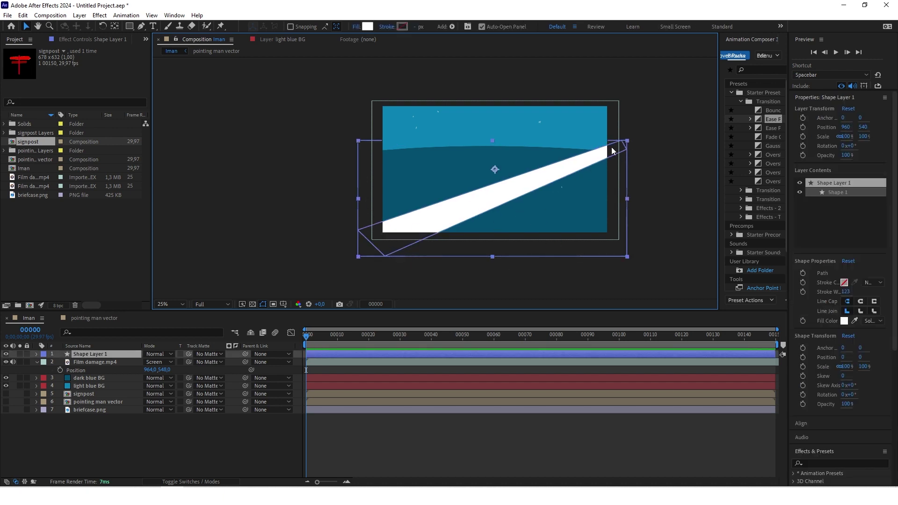
{"action": "scroll", "coordinate": [351, 257], "scroll_direction": "down", "scroll_amount": 1}
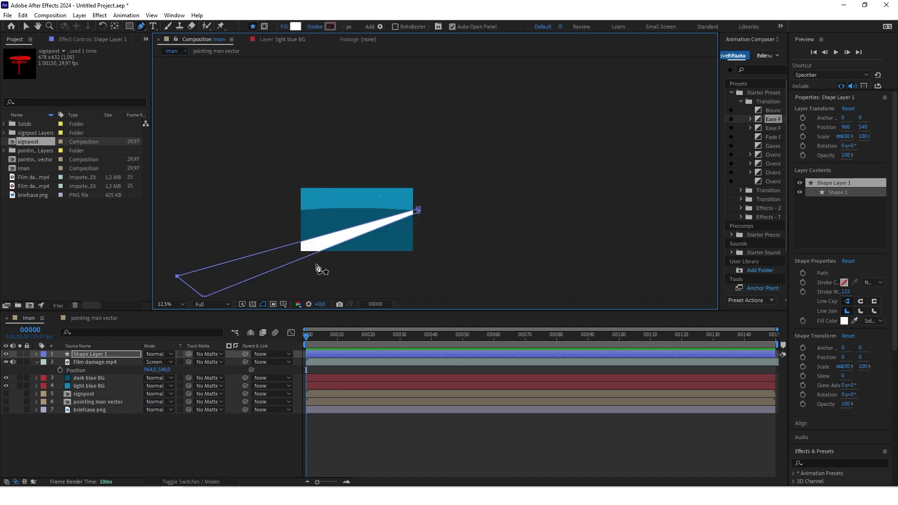
Step: Duplicate Shape Layer 1 and shift the copy to the right of the original road
{"action": "left_click", "coordinate": [92, 353]}
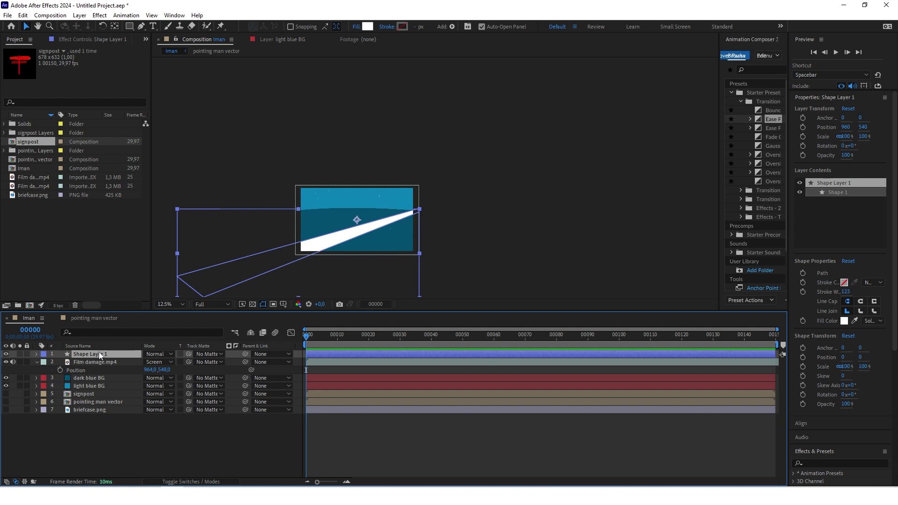
{"action": "key", "text": "ctrl+d"}
{"action": "left_click_drag", "start_coordinate": [329, 269], "coordinate": [373, 266]}
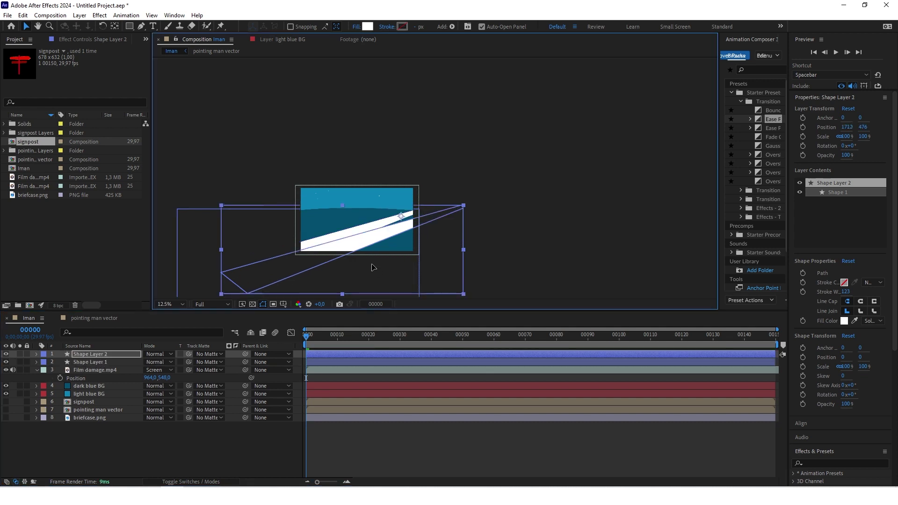
Step: Flip the duplicated road shape horizontally and position it so the two roads cross in an X in the dark blue area
{"action": "right_click", "coordinate": [90, 354]}
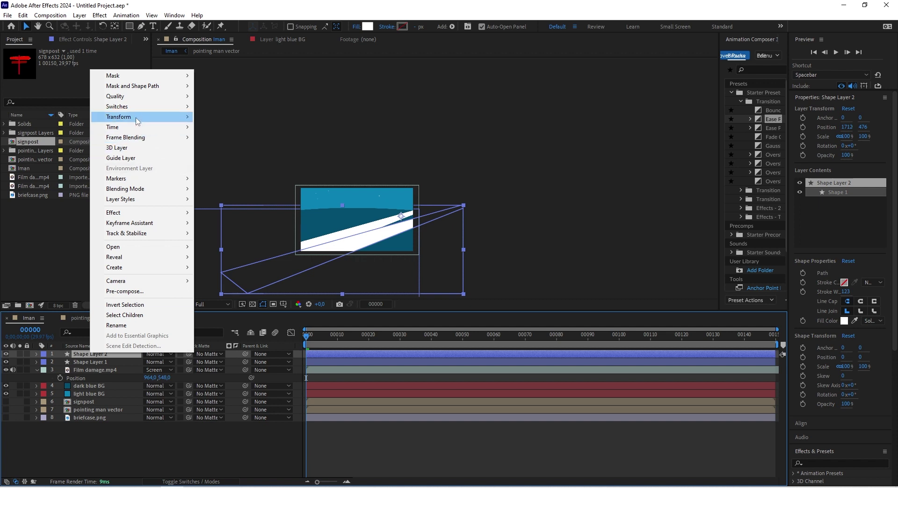
{"action": "mouse_move", "coordinate": [136, 121]}
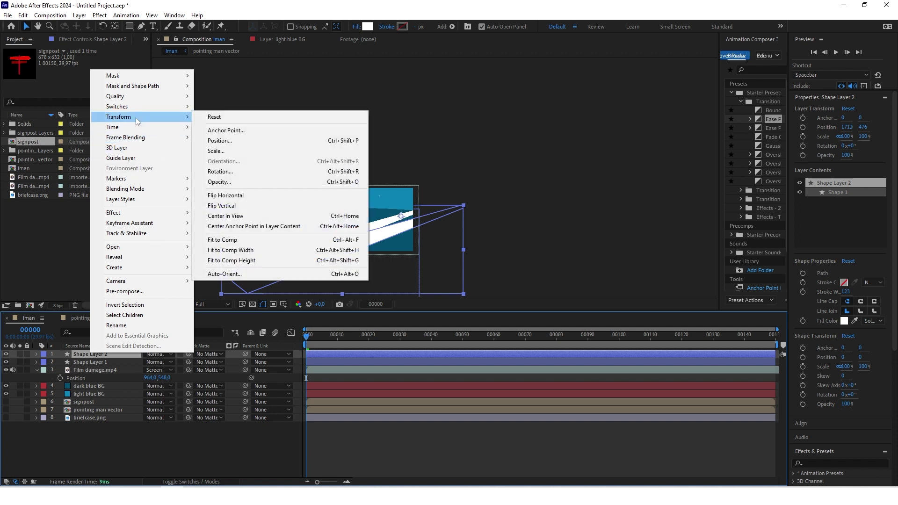
{"action": "left_click", "coordinate": [255, 196]}
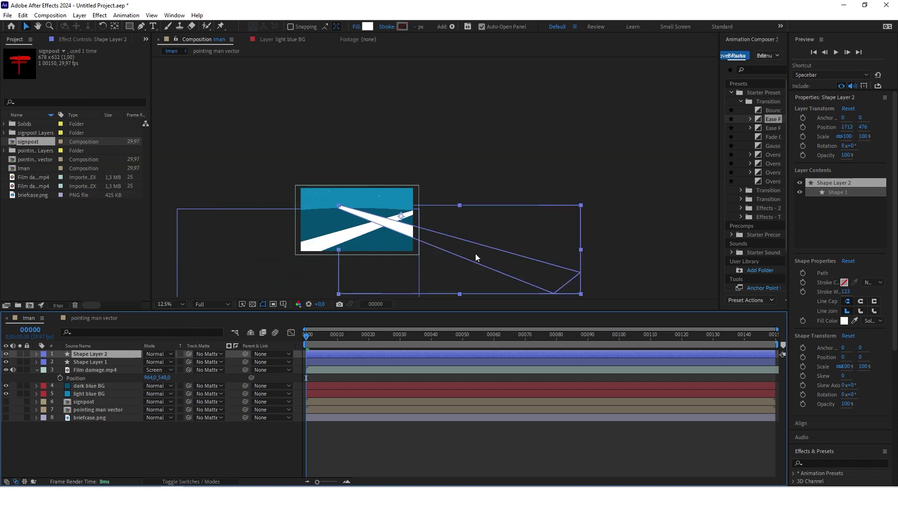
{"action": "left_click_drag", "start_coordinate": [475, 254], "coordinate": [439, 261]}
{"action": "scroll", "coordinate": [316, 224], "scroll_direction": "up", "scroll_amount": 1}
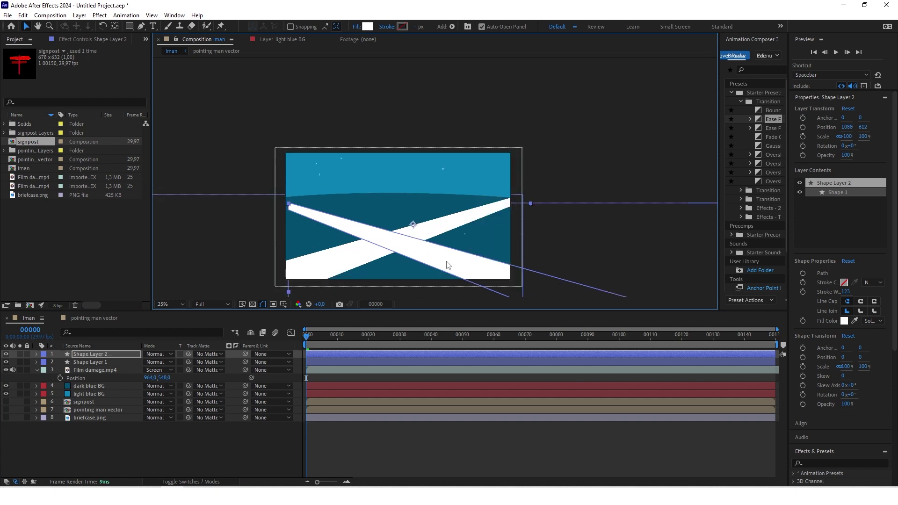
{"action": "scroll", "coordinate": [390, 236], "scroll_direction": "up", "scroll_amount": 1}
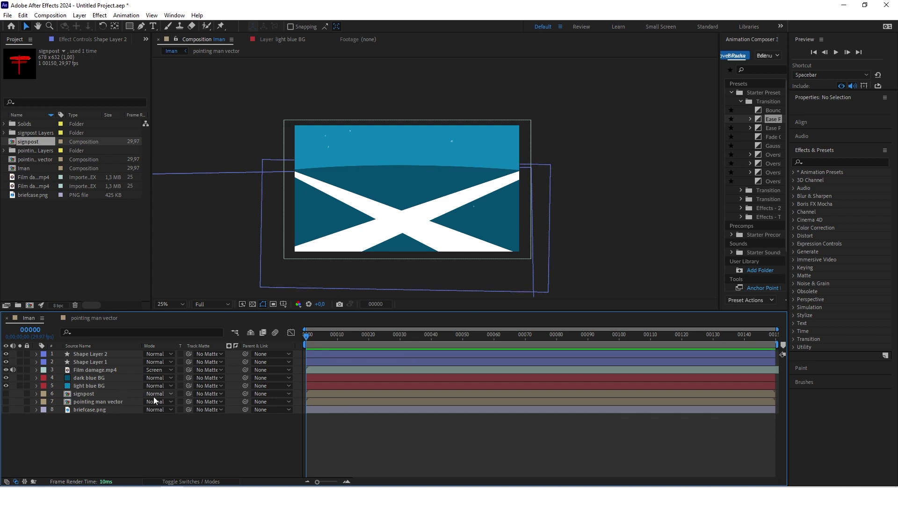
Step: Make the signpost layer visible and place it directly below the Film damage.mp4 layer
{"action": "left_click", "coordinate": [4, 395]}
{"action": "left_click_drag", "start_coordinate": [77, 394], "coordinate": [82, 352]}
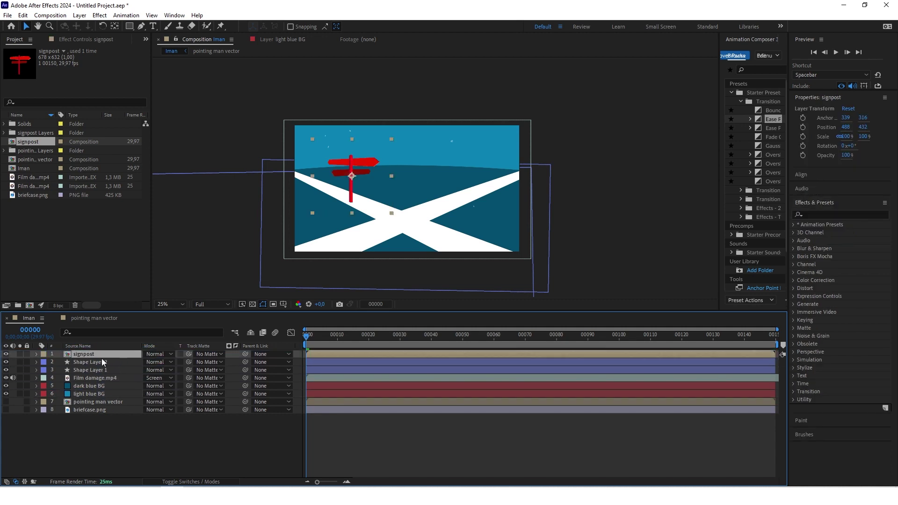
{"action": "left_click_drag", "start_coordinate": [87, 353], "coordinate": [99, 378]}
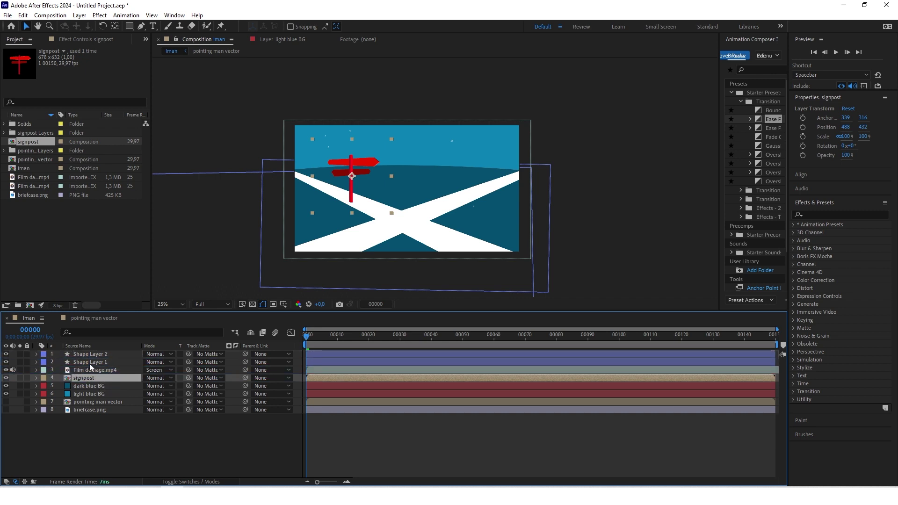
Step: Move both road shape layers directly below the signpost layer
{"action": "left_click", "coordinate": [92, 354]}
{"action": "left_click", "coordinate": [97, 361], "text": "shift"}
{"action": "left_click_drag", "start_coordinate": [91, 353], "coordinate": [94, 378]}
Step: Move the signpost to Position 906, 534 just behind the road crossing and scale it down to 67%
{"action": "left_click", "coordinate": [364, 195]}
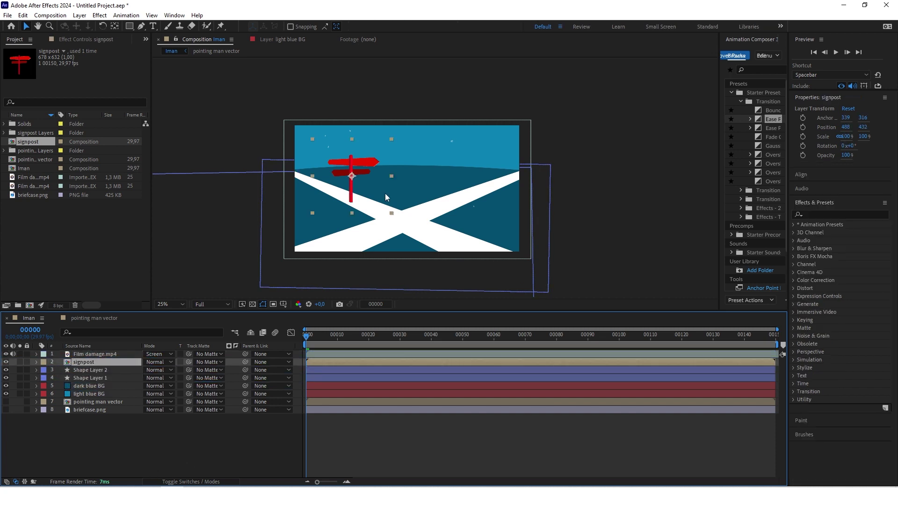
{"action": "left_click_drag", "start_coordinate": [365, 196], "coordinate": [408, 193]}
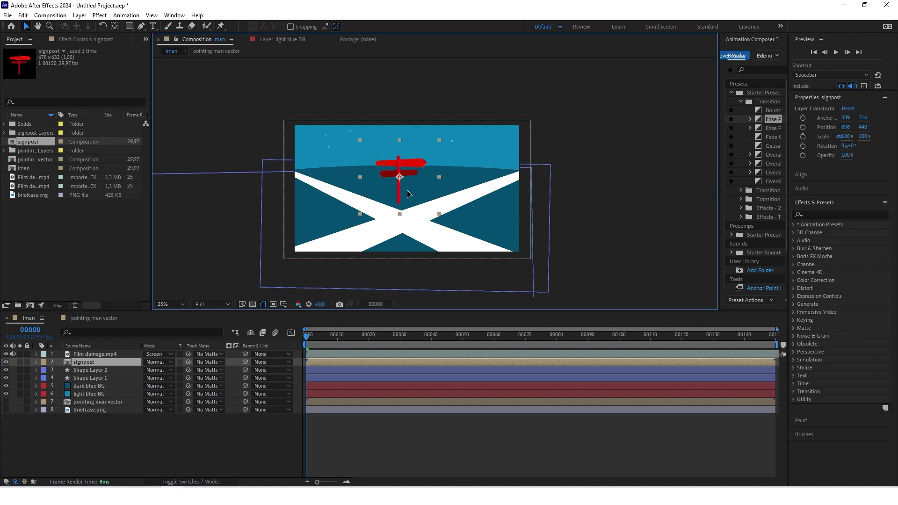
{"action": "scroll", "coordinate": [408, 193], "scroll_direction": "up", "scroll_amount": 2}
{"action": "key", "text": "s"}
{"action": "left_click_drag", "start_coordinate": [156, 370], "coordinate": [145, 369]}
{"action": "key", "text": "s"}
{"action": "left_click", "coordinate": [22, 409]}
{"action": "key", "text": "comma"}
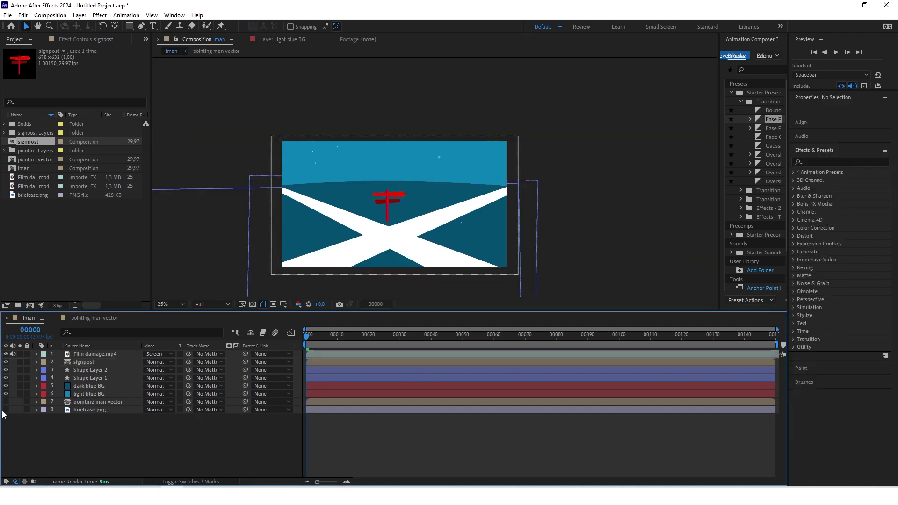
Step: Make the pointing man vector layer visible directly above the signpost layer and place it at 950, 734 on the crossing
{"action": "left_click_drag", "start_coordinate": [93, 402], "coordinate": [100, 358]}
{"action": "key", "text": "period"}
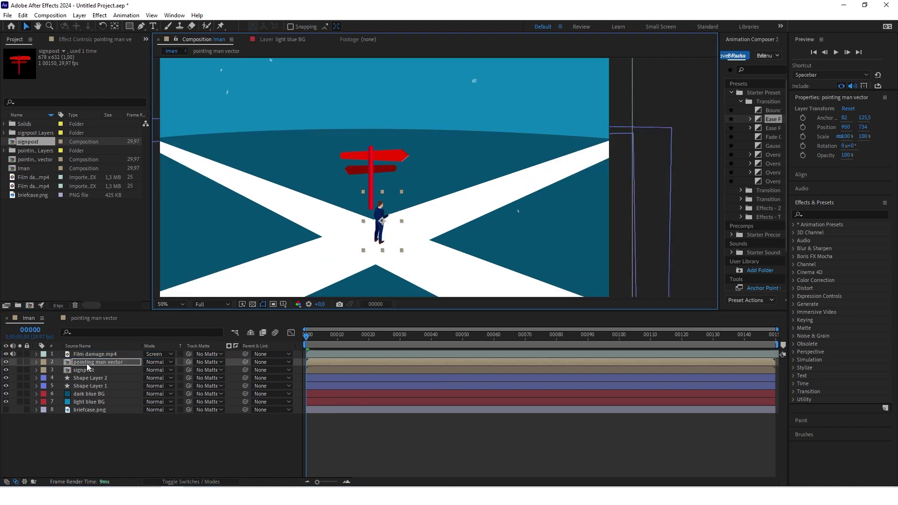
{"action": "left_click", "coordinate": [160, 447]}
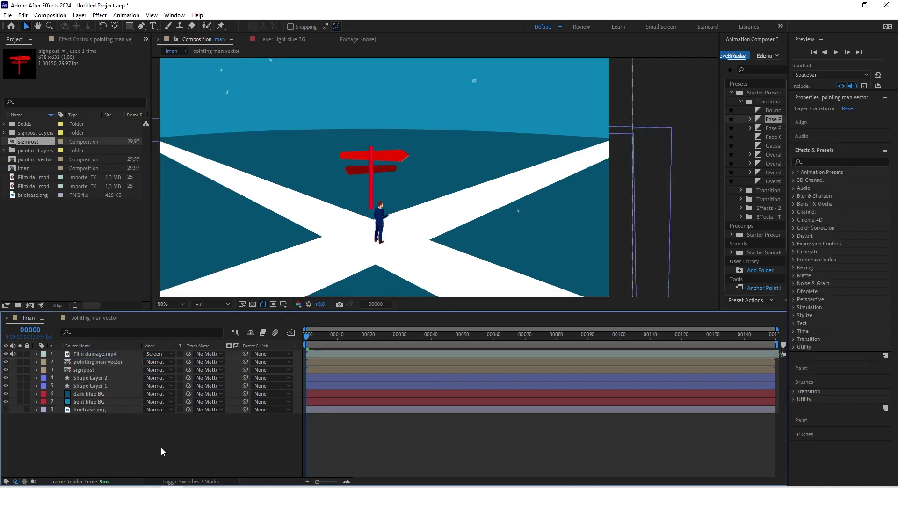
Step: Enable Collapse Transformations for the pointing man vector and signpost layers
{"action": "left_click", "coordinate": [203, 483]}
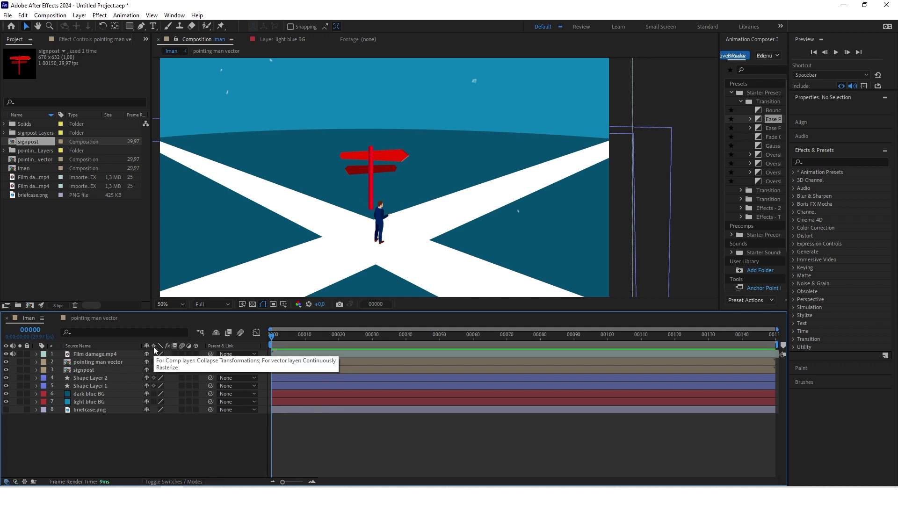
{"action": "left_click", "coordinate": [154, 362]}
{"action": "left_click", "coordinate": [154, 370]}
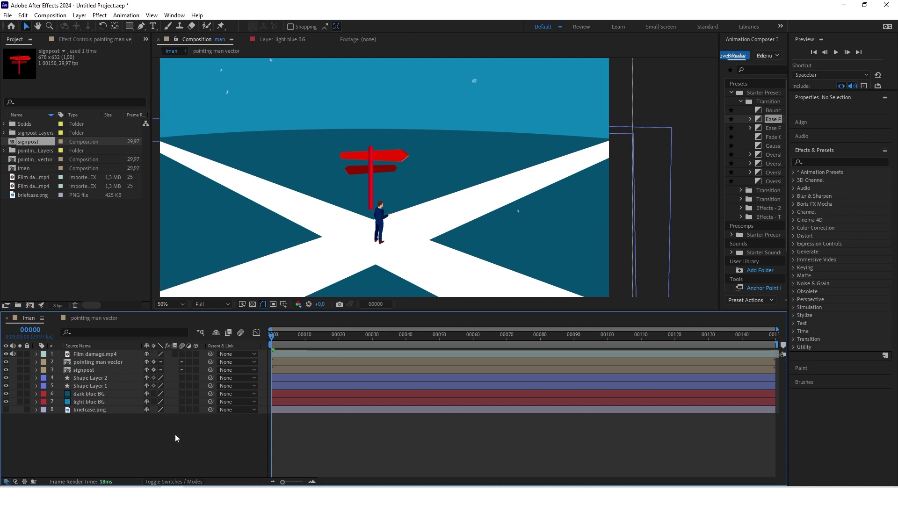
Step: Scale the pointing man vector layer up to 164% and reposition it at 1008, 688 on the road crossing
{"action": "left_click", "coordinate": [99, 370]}
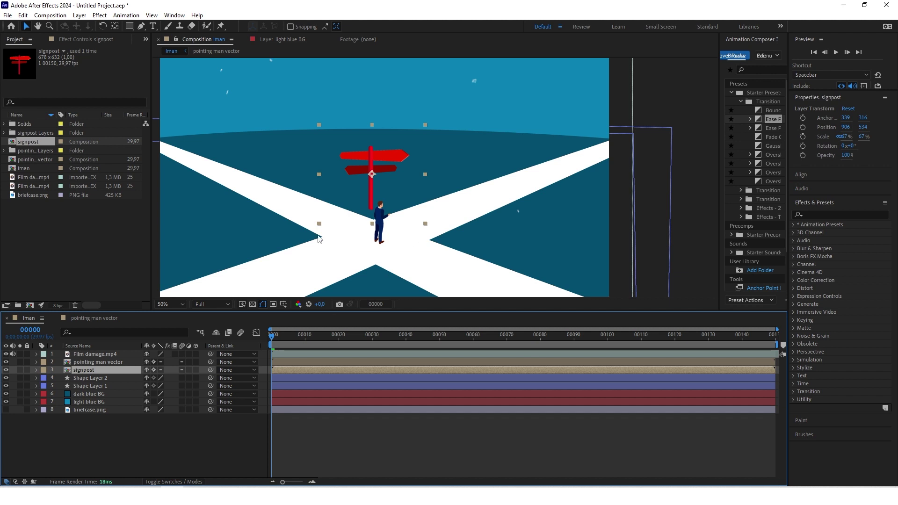
{"action": "scroll", "coordinate": [407, 210], "scroll_direction": "down", "scroll_amount": 4}
{"action": "scroll", "coordinate": [413, 216], "scroll_direction": "up", "scroll_amount": 2}
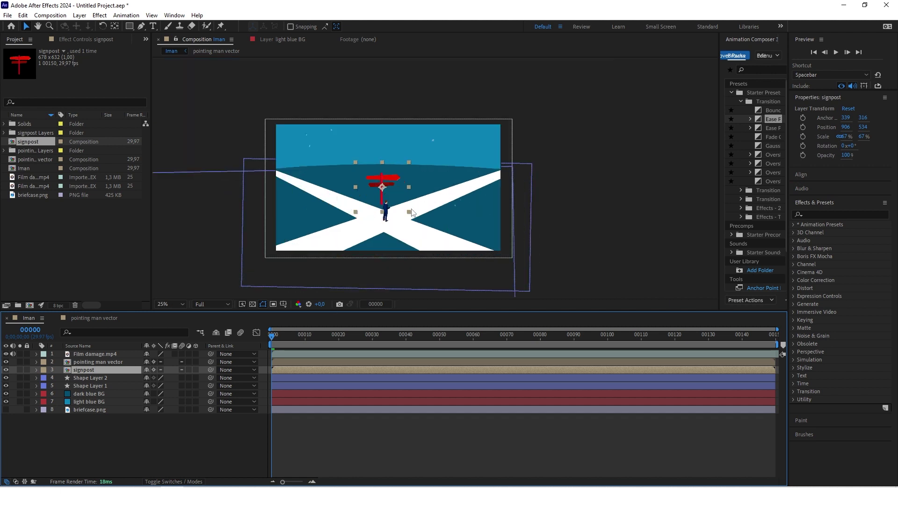
{"action": "left_click", "coordinate": [91, 362]}
{"action": "key", "text": "s"}
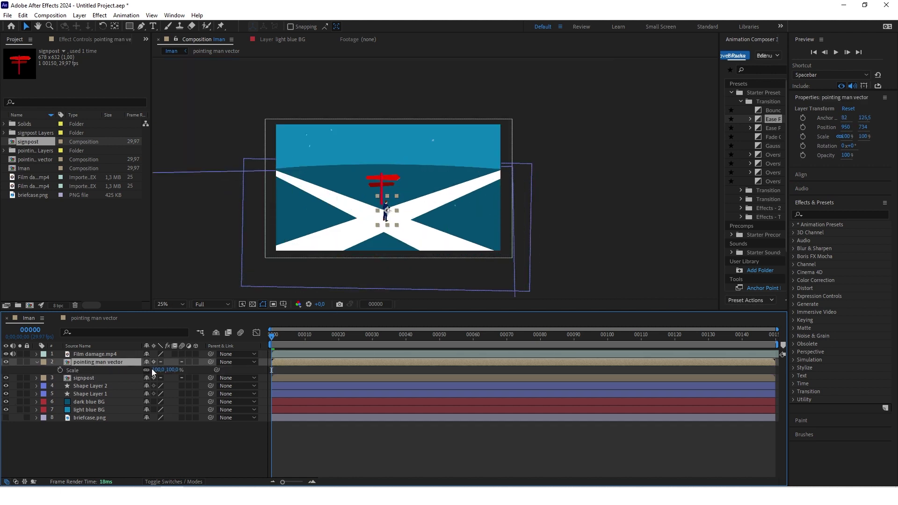
{"action": "left_click_drag", "start_coordinate": [161, 370], "coordinate": [187, 365]}
{"action": "scroll", "coordinate": [446, 217], "scroll_direction": "up", "scroll_amount": 2}
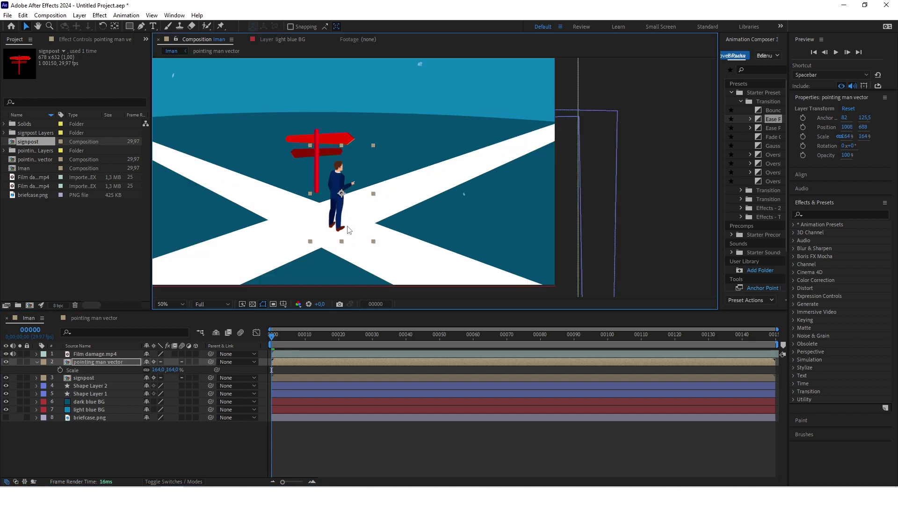
{"action": "scroll", "coordinate": [350, 232], "scroll_direction": "down", "scroll_amount": 2}
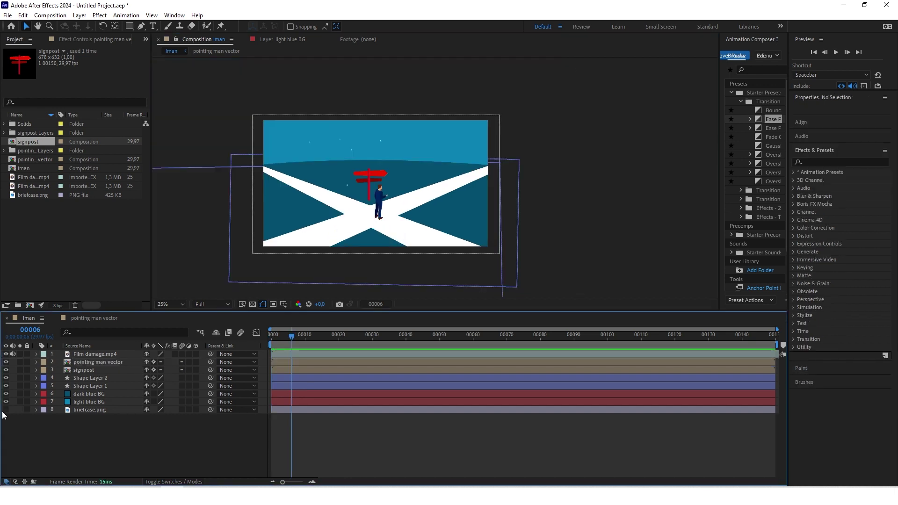
Step: Show the briefcase layer directly below the pointing man, scale it to 1.2% and place it at 888, 812 beside his feet
{"action": "left_click", "coordinate": [93, 410]}
{"action": "left_click_drag", "start_coordinate": [92, 408], "coordinate": [94, 364]}
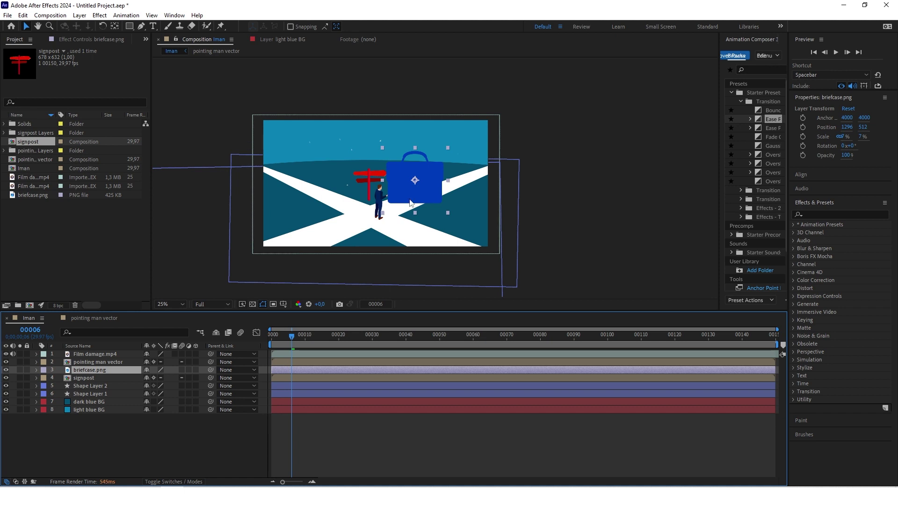
{"action": "key", "text": "ctrl+z"}
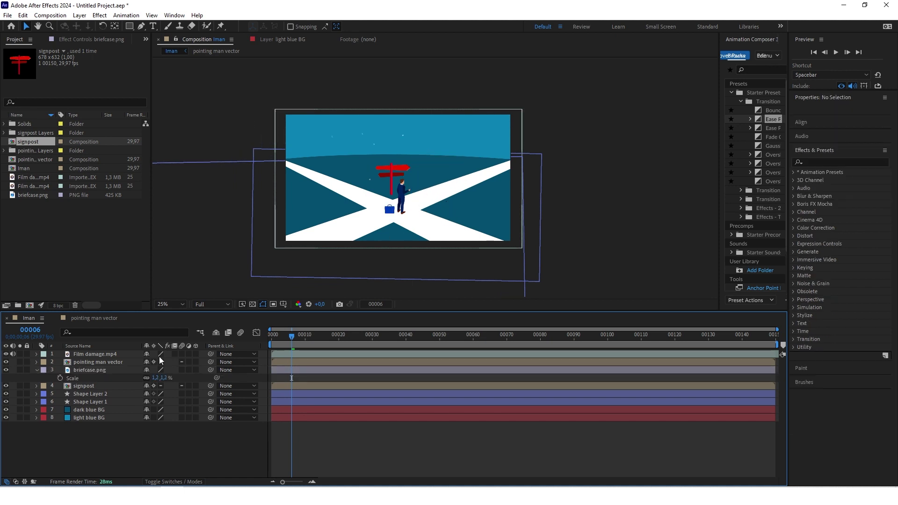
{"action": "left_click", "coordinate": [156, 378]}
{"action": "scroll", "coordinate": [409, 206], "scroll_direction": "up", "scroll_amount": 2}
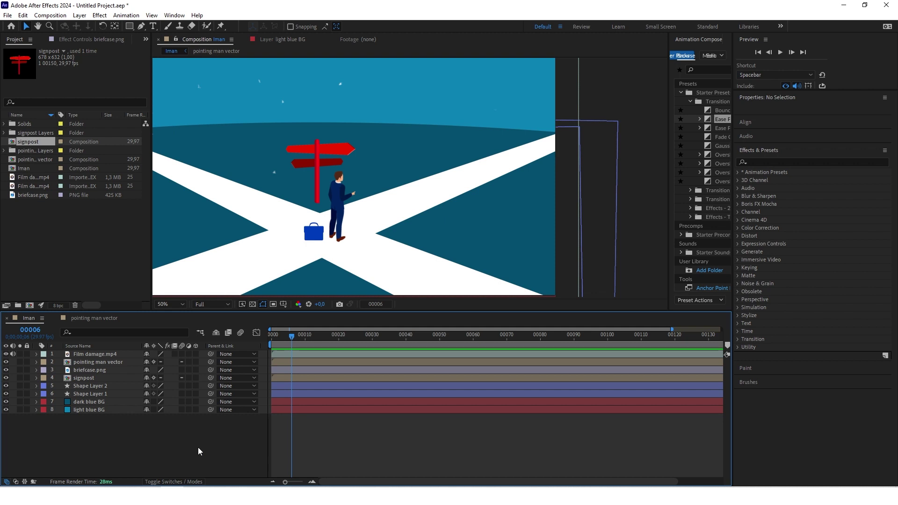
Step: Apply the Change to Color effect to the briefcase layer and sample its From color from the briefcase
{"action": "left_click", "coordinate": [763, 161]}
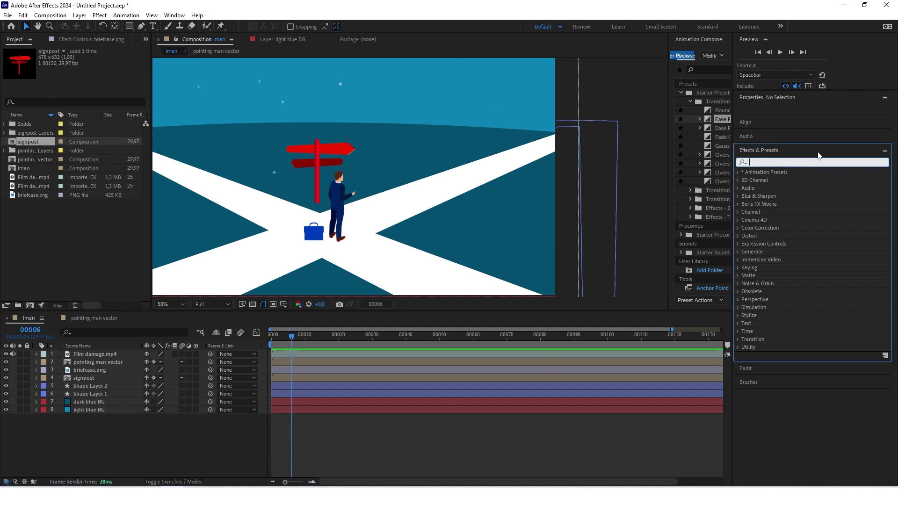
{"action": "type", "text": "change"}
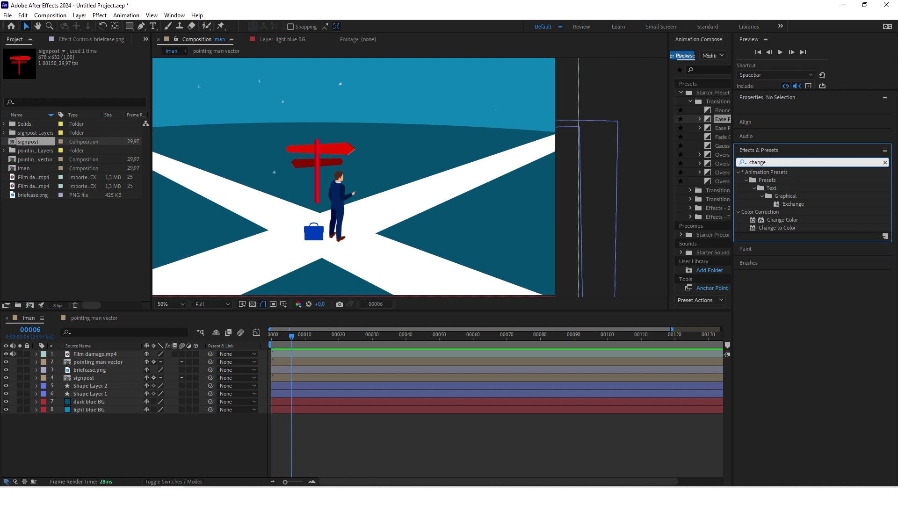
{"action": "left_click_drag", "start_coordinate": [777, 227], "coordinate": [320, 372]}
{"action": "left_click", "coordinate": [100, 67]}
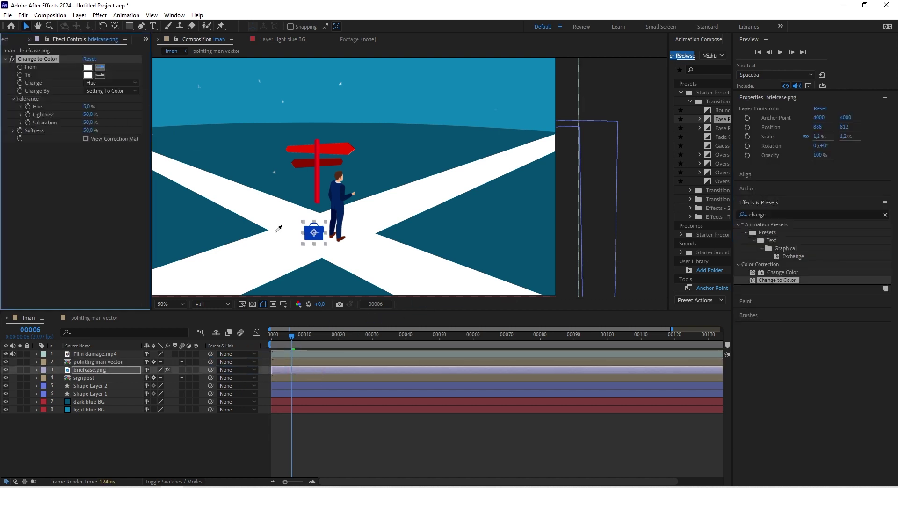
{"action": "left_click", "coordinate": [312, 229]}
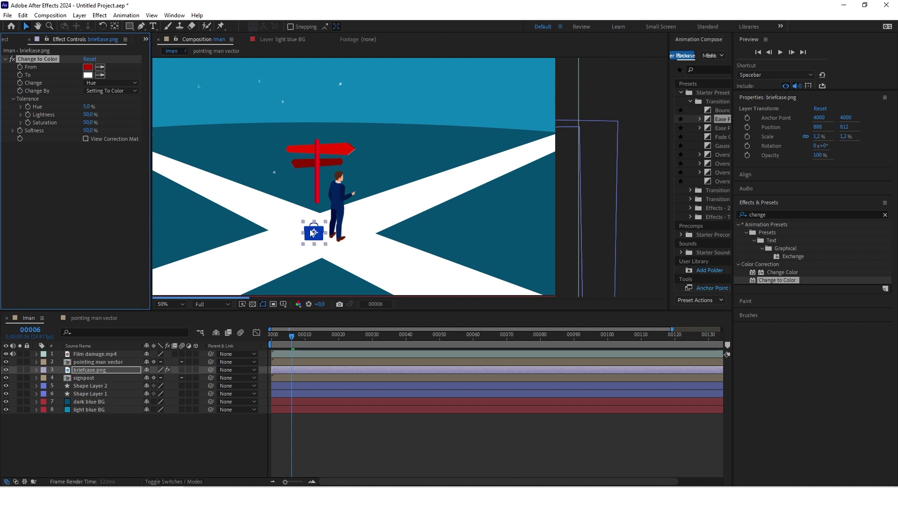
Step: Set the briefcase effect's To color to dark blue 000E96 and resample its From color from the briefcase's blue
{"action": "left_click", "coordinate": [88, 75]}
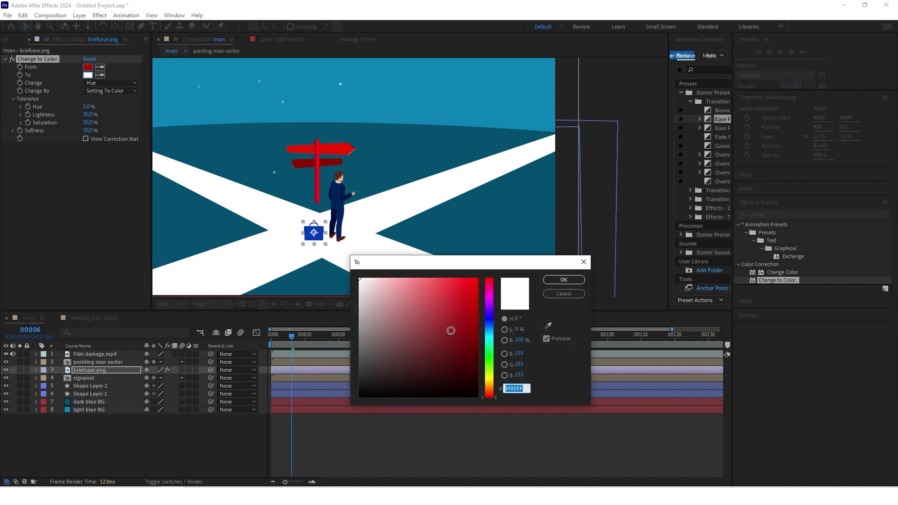
{"action": "left_click", "coordinate": [489, 319]}
{"action": "left_click", "coordinate": [478, 279]}
{"action": "left_click_drag", "start_coordinate": [478, 279], "coordinate": [480, 325]}
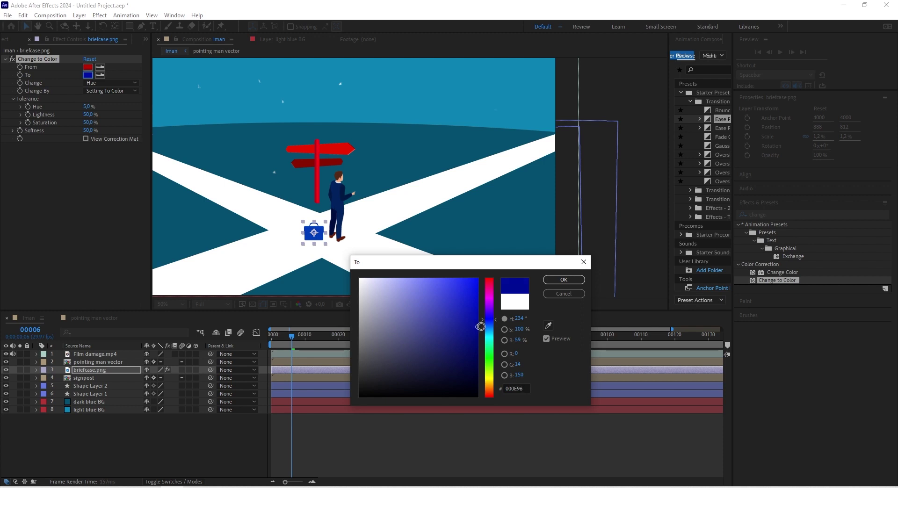
{"action": "left_click", "coordinate": [563, 280]}
{"action": "left_click", "coordinate": [99, 67]}
{"action": "left_click", "coordinate": [310, 230]}
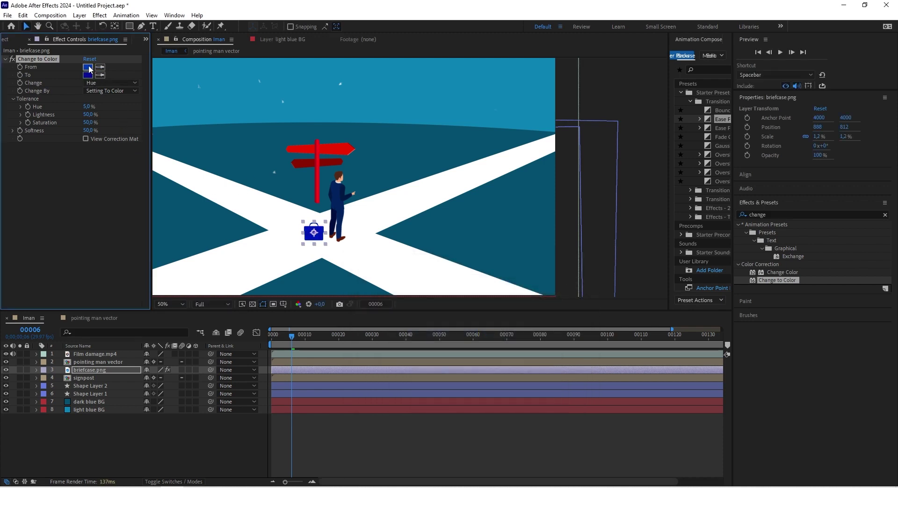
Step: Set the briefcase's Change to Color effect to change Hue, Lightness & Saturation and check the briefcase up close
{"action": "left_click", "coordinate": [119, 83]}
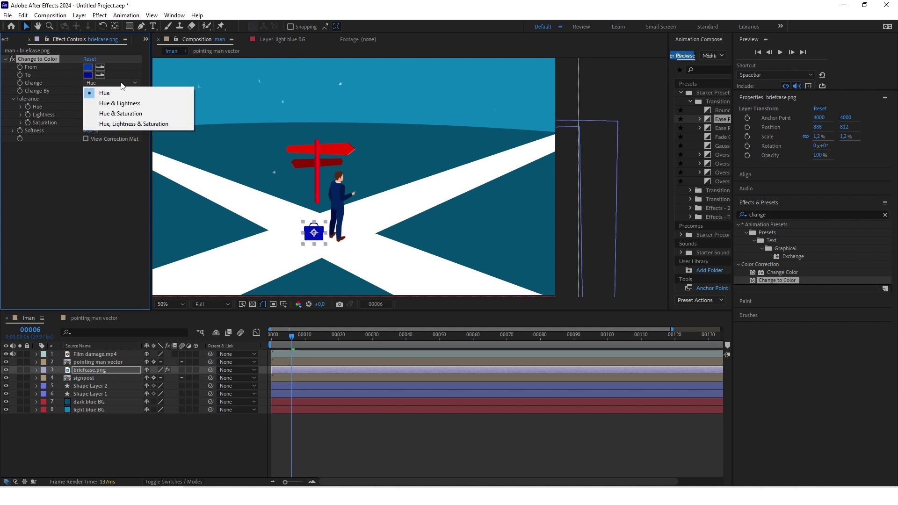
{"action": "left_click", "coordinate": [160, 123]}
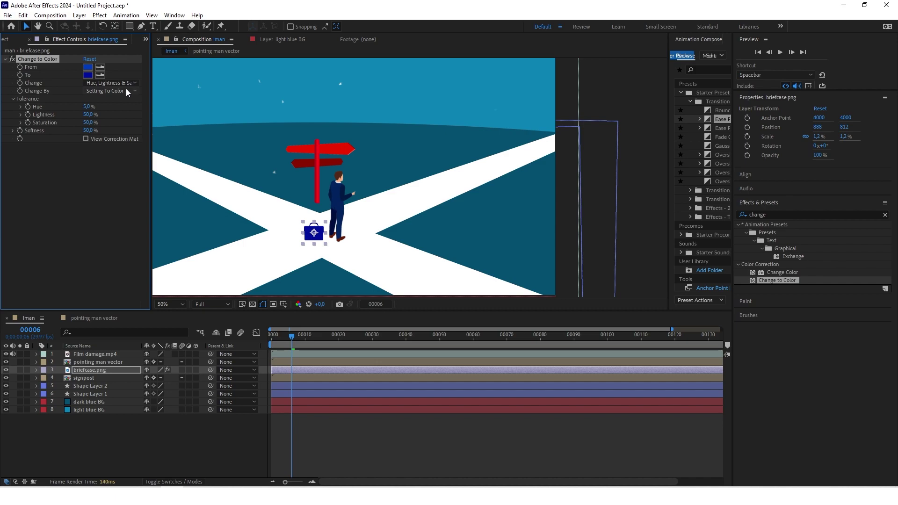
{"action": "left_click", "coordinate": [136, 154]}
{"action": "scroll", "coordinate": [310, 234], "scroll_direction": "up", "scroll_amount": 4}
{"action": "scroll", "coordinate": [310, 234], "scroll_direction": "down", "scroll_amount": 4}
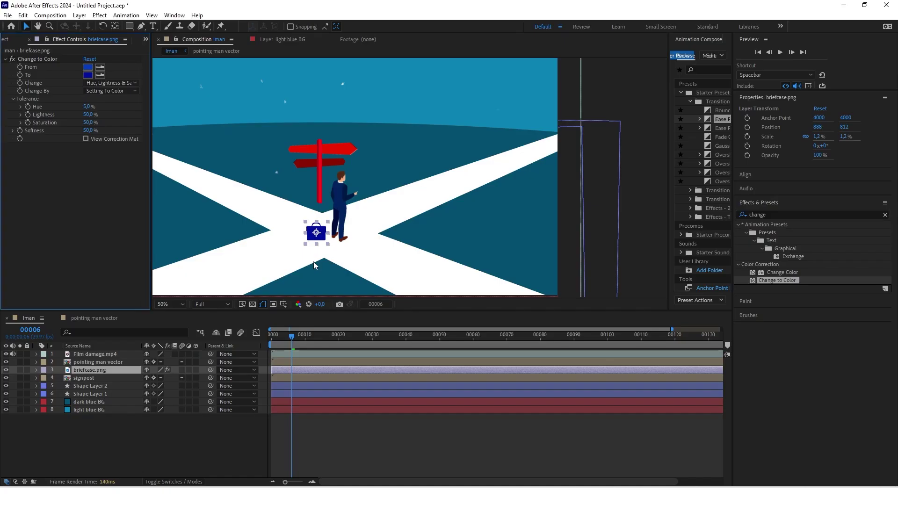
{"action": "scroll", "coordinate": [314, 262], "scroll_direction": "up", "scroll_amount": 3}
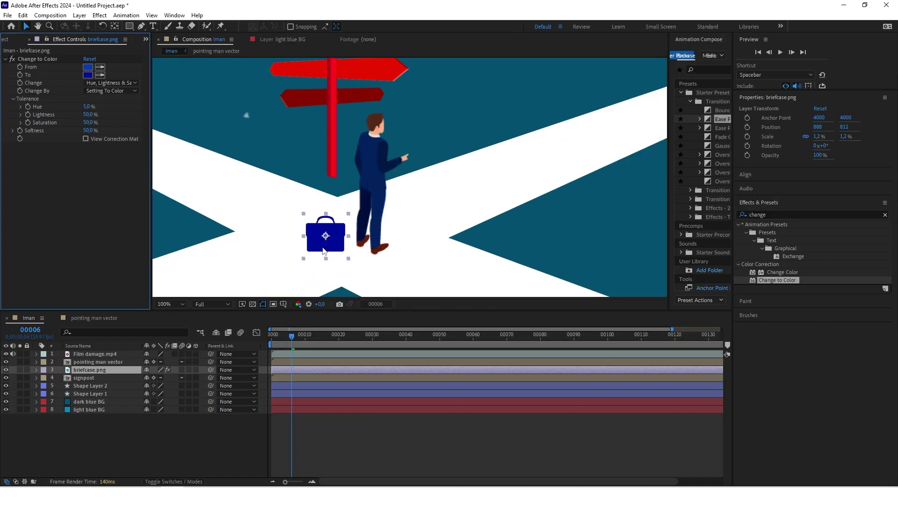
{"action": "scroll", "coordinate": [347, 252], "scroll_direction": "down", "scroll_amount": 3}
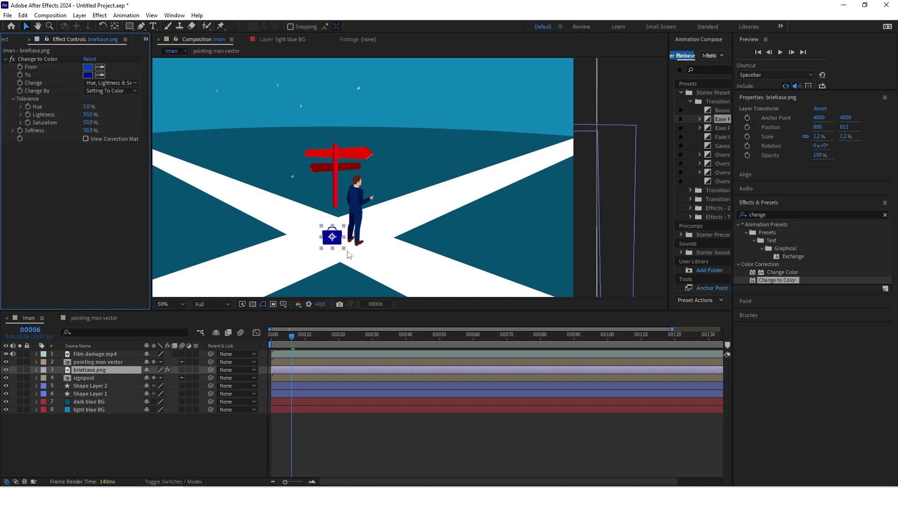
Step: Darken the To color of the briefcase's Change to Color effect to a very dark navy
{"action": "left_click", "coordinate": [88, 75]}
{"action": "left_click_drag", "start_coordinate": [478, 325], "coordinate": [480, 341]}
{"action": "key", "text": "Return"}
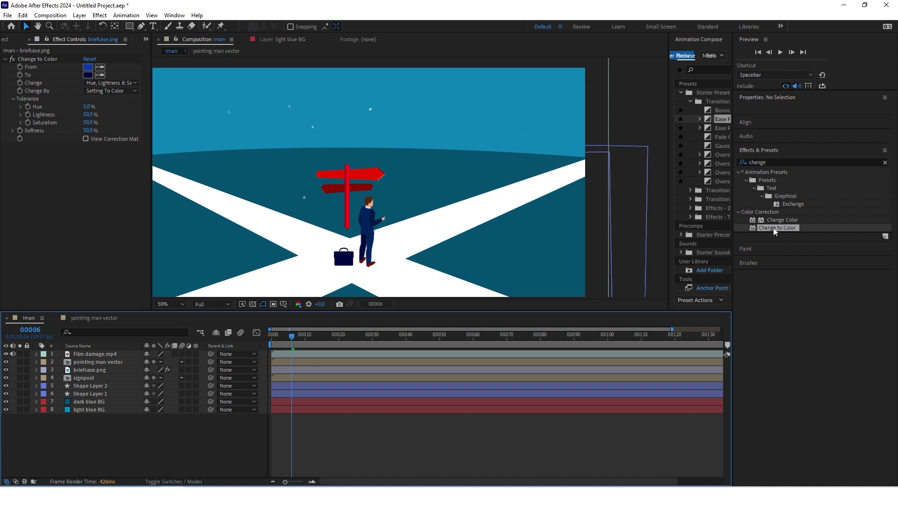
Step: Apply Change to Color to the pointing man vector, sampling his skin as From, with Hue, Lightness & Saturation and Transforming To Color
{"action": "left_click_drag", "start_coordinate": [775, 230], "coordinate": [315, 365]}
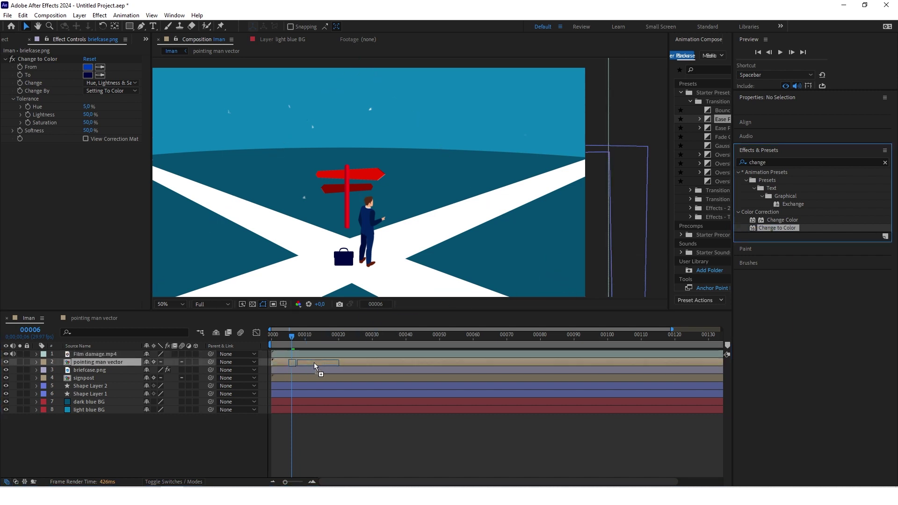
{"action": "left_click", "coordinate": [99, 67]}
{"action": "left_click", "coordinate": [375, 201]}
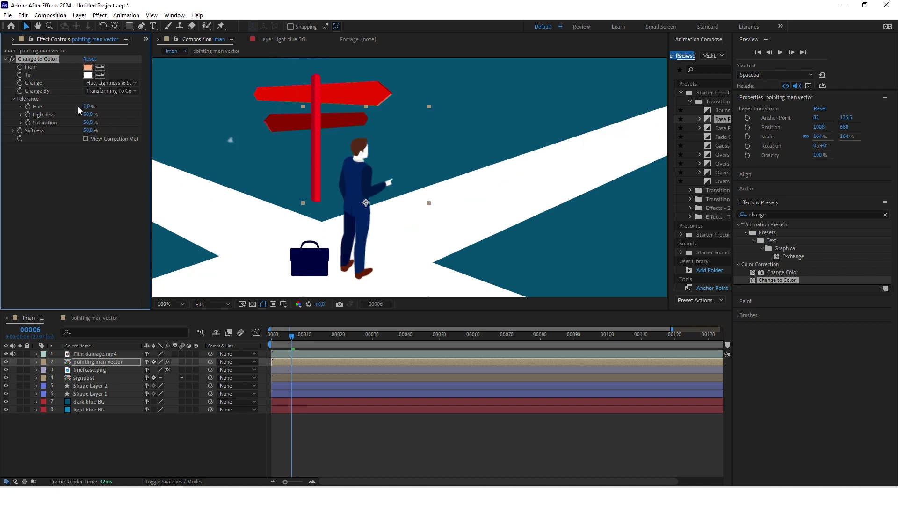
Step: Set the pointing man effect's Hue tolerance to 1% and its To color to the near-white blue F8FDFF
{"action": "left_click", "coordinate": [89, 107]}
{"action": "type", "text": "1"}
{"action": "key", "text": "Return"}
{"action": "left_click", "coordinate": [88, 75]}
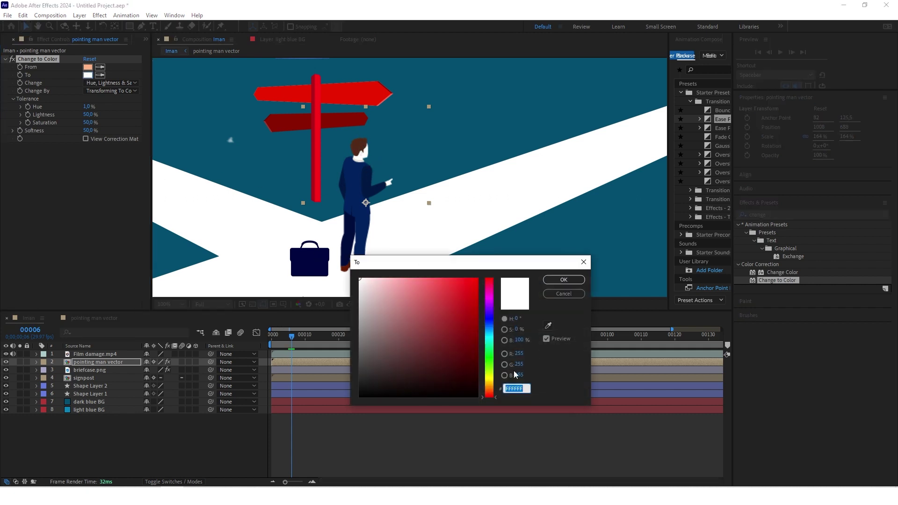
{"action": "left_click_drag", "start_coordinate": [496, 396], "coordinate": [499, 335]}
{"action": "left_click", "coordinate": [362, 276]}
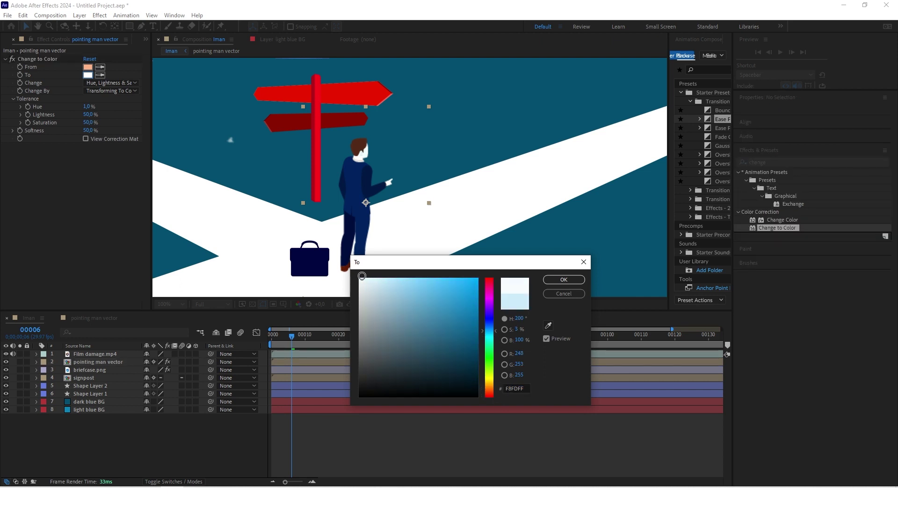
{"action": "left_click", "coordinate": [563, 280]}
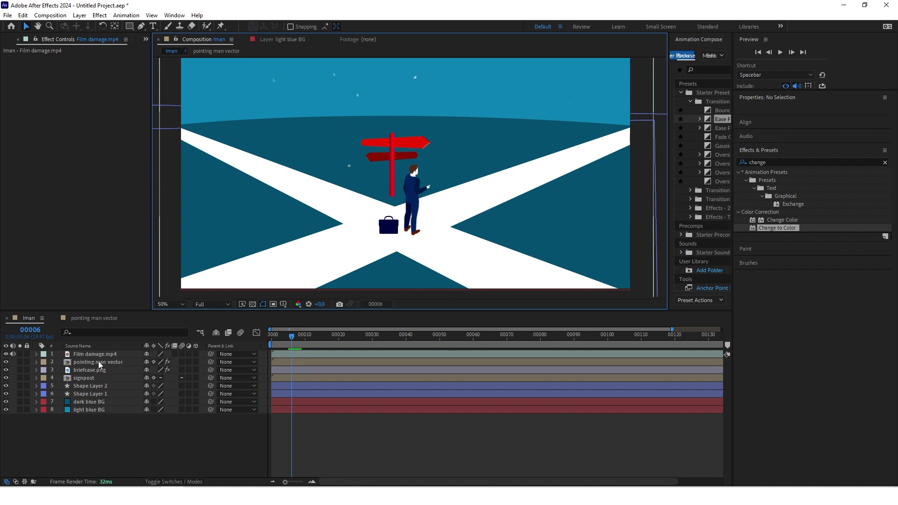
Step: Open the pointing man vector composition and examine the figure and its shoulder, forearm and pointing hand layers
{"action": "double_click", "coordinate": [82, 363]}
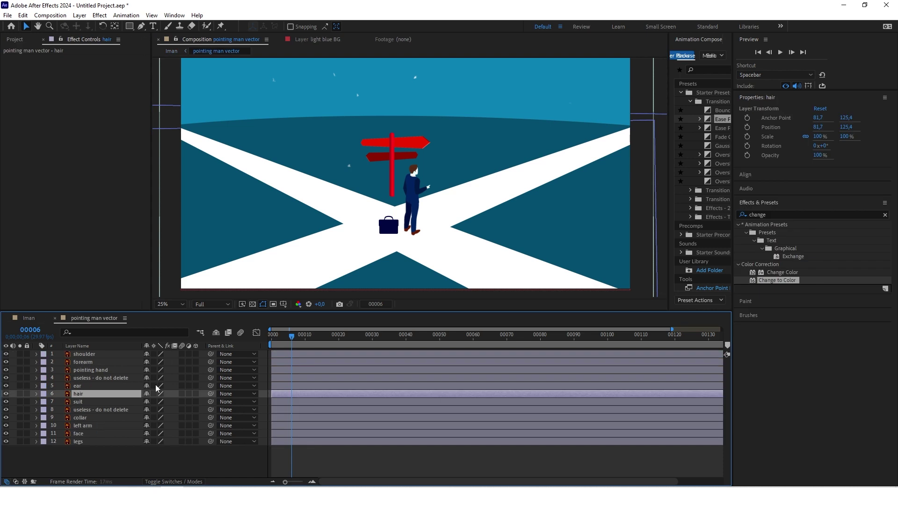
{"action": "scroll", "coordinate": [413, 180], "scroll_direction": "up", "scroll_amount": 4}
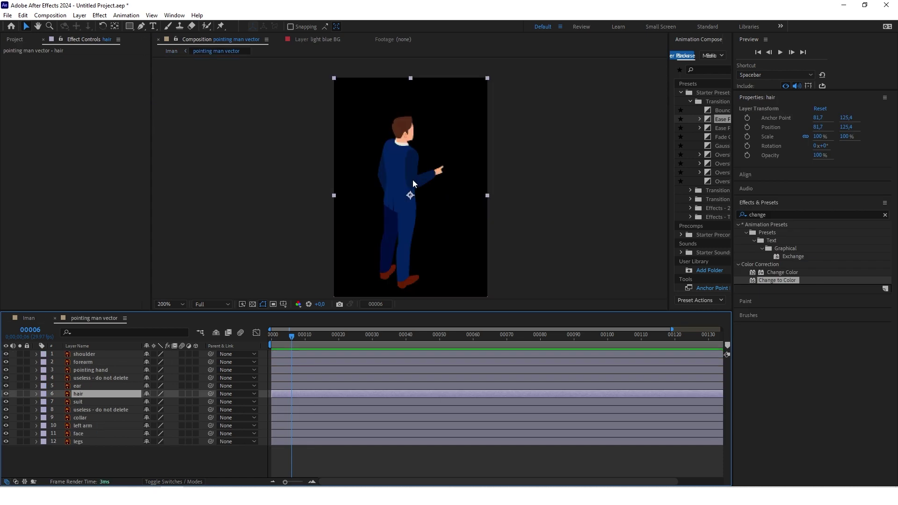
{"action": "scroll", "coordinate": [418, 178], "scroll_direction": "down", "scroll_amount": 2}
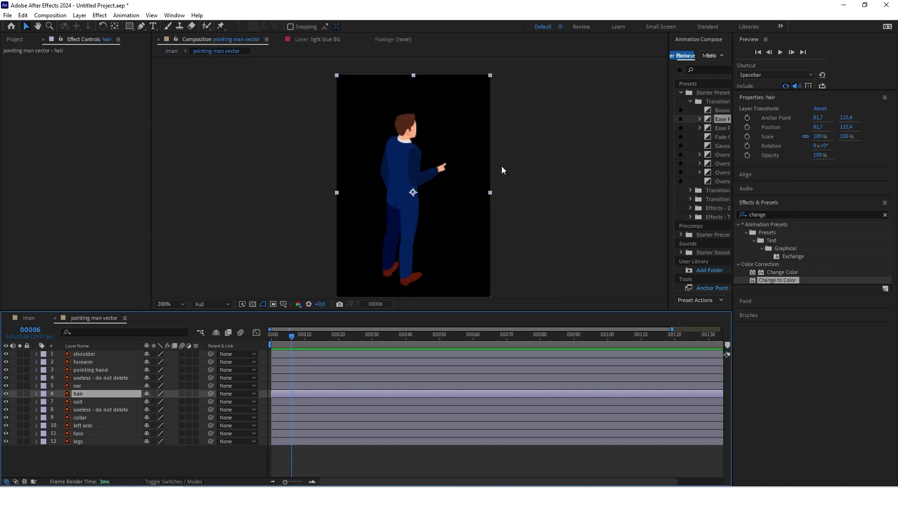
{"action": "scroll", "coordinate": [419, 154], "scroll_direction": "up", "scroll_amount": 2}
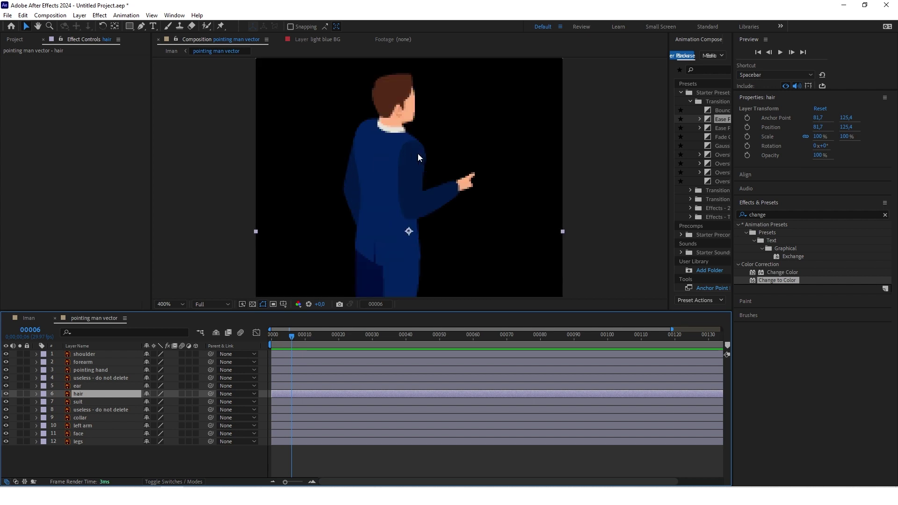
{"action": "scroll", "coordinate": [418, 156], "scroll_direction": "down", "scroll_amount": 1}
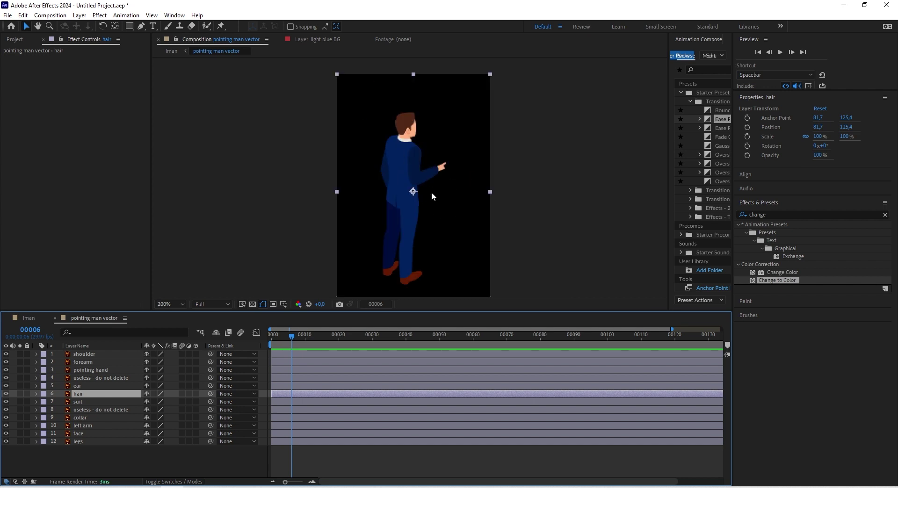
{"action": "left_click", "coordinate": [28, 318]}
{"action": "left_click", "coordinate": [86, 319]}
{"action": "left_click", "coordinate": [84, 354]}
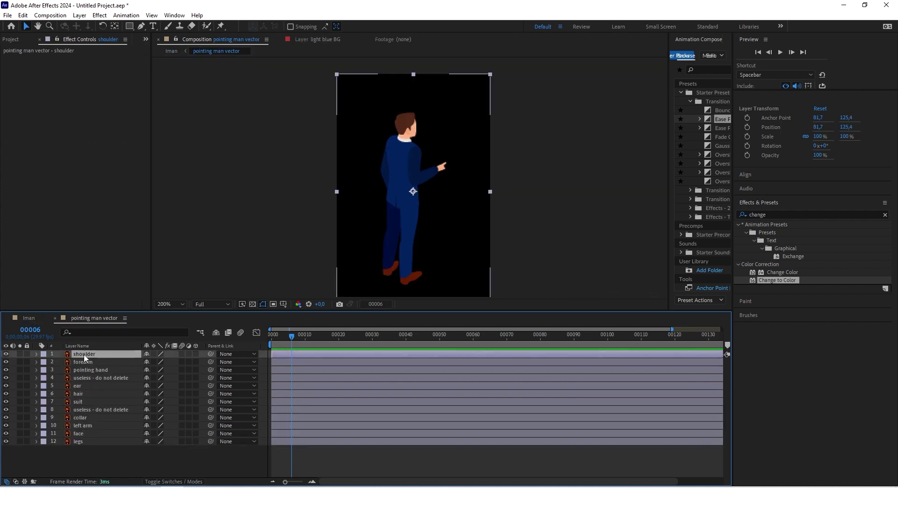
{"action": "left_click", "coordinate": [93, 361]}
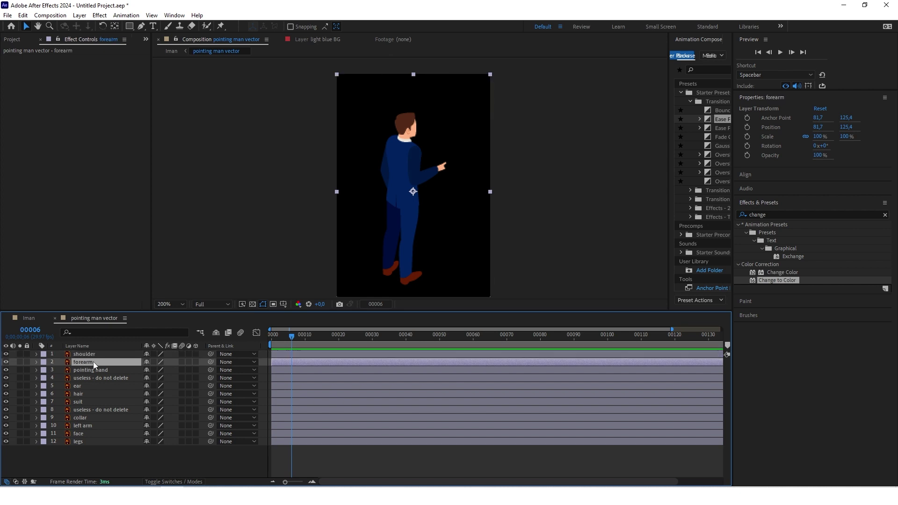
{"action": "left_click", "coordinate": [101, 372]}
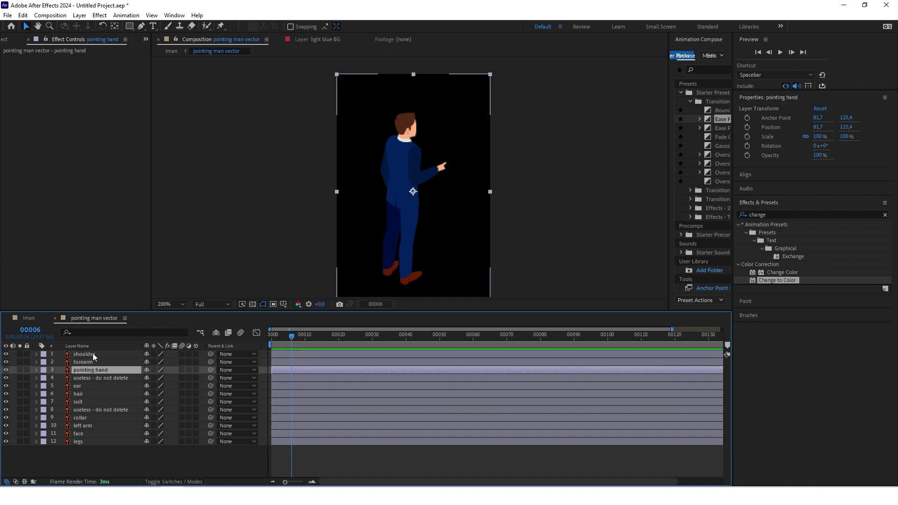
{"action": "left_click", "coordinate": [92, 354]}
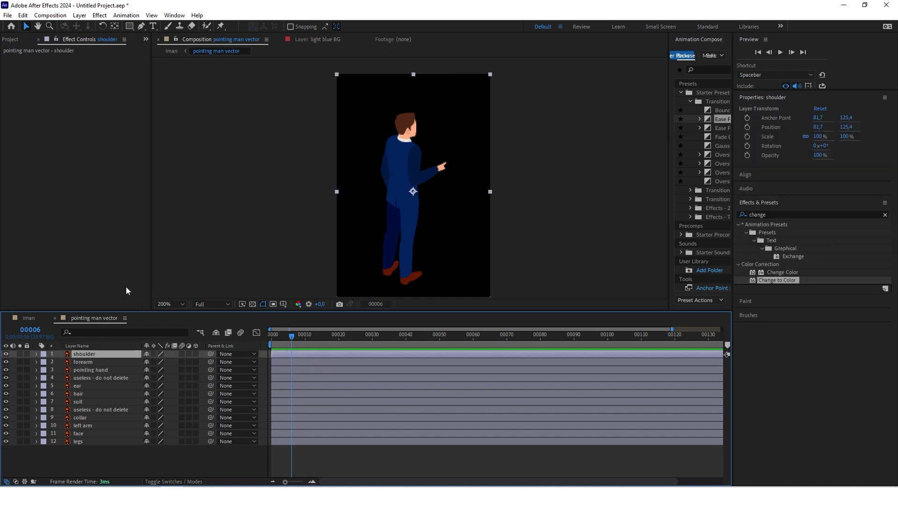
Step: Move the anchor points of the shoulder, forearm and pointing hand layers onto their shoulder, elbow and wrist joints
{"action": "left_click", "coordinate": [115, 27]}
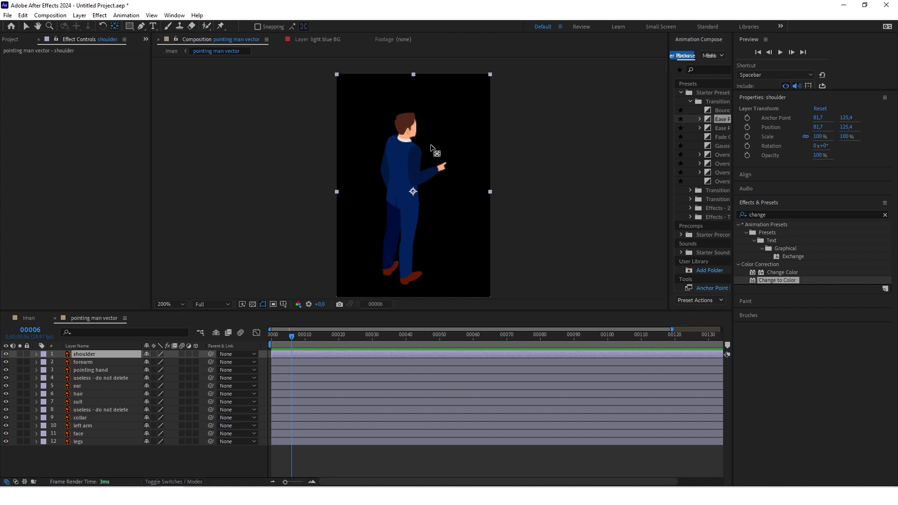
{"action": "scroll", "coordinate": [428, 151], "scroll_direction": "up", "scroll_amount": 2}
{"action": "left_click_drag", "start_coordinate": [399, 231], "coordinate": [406, 150]}
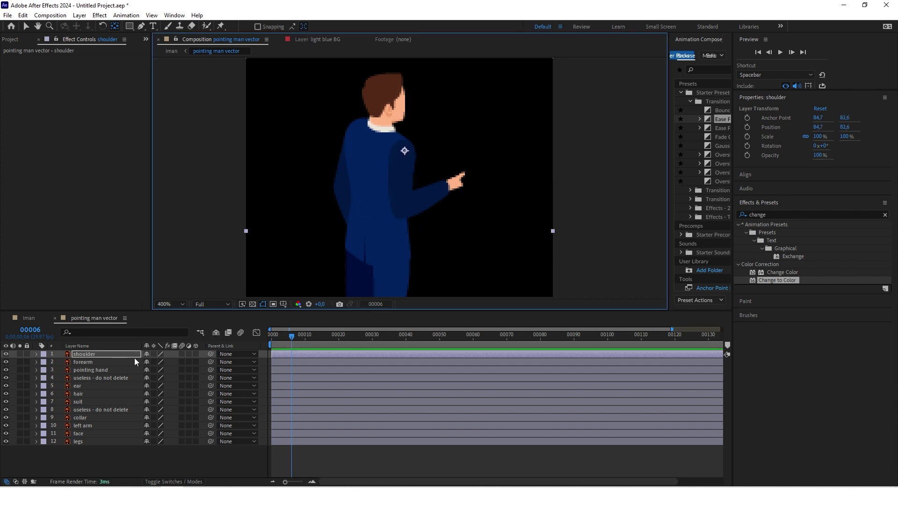
{"action": "left_click", "coordinate": [80, 363]}
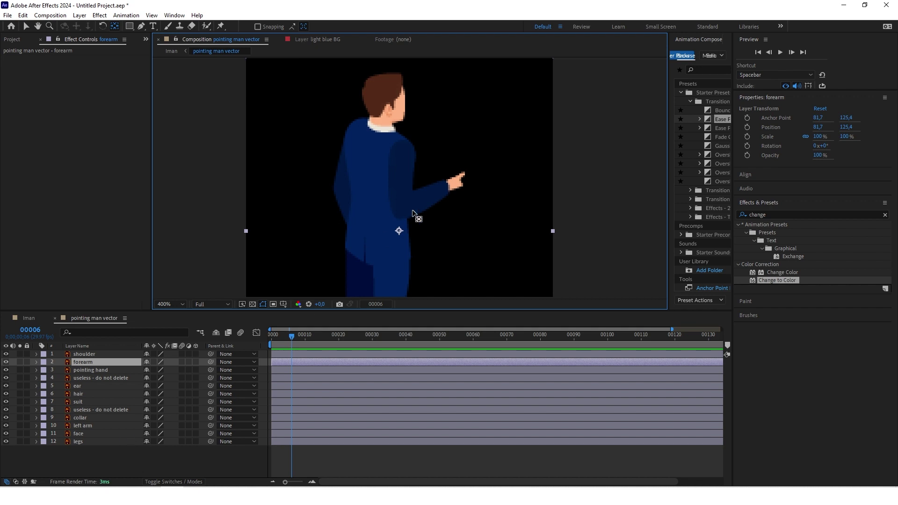
{"action": "left_click_drag", "start_coordinate": [400, 231], "coordinate": [448, 186]}
{"action": "left_click", "coordinate": [89, 370]}
Step: Reveal the three arm layers' Rotation, then parent pointing hand to forearm and forearm to shoulder
{"action": "left_click", "coordinate": [85, 354], "text": "shift"}
{"action": "key", "text": "r"}
{"action": "left_click", "coordinate": [108, 467]}
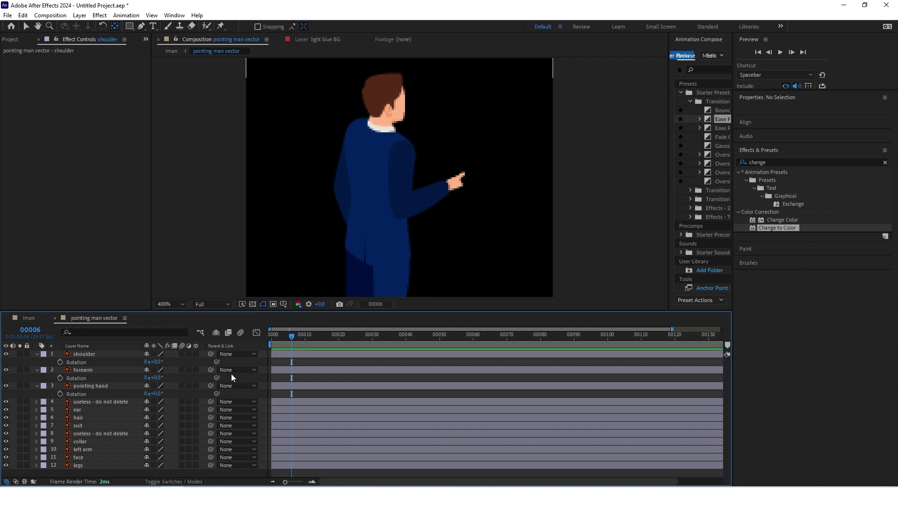
{"action": "left_click_drag", "start_coordinate": [211, 386], "coordinate": [81, 370]}
{"action": "left_click_drag", "start_coordinate": [210, 368], "coordinate": [86, 353]}
Step: Try rotating the shoulder by 23° and then the forearm to test the arm joints, undoing the rotations
{"action": "mouse_move", "coordinate": [155, 362]}
{"action": "left_mouse_down"}
{"action": "mouse_move", "coordinate": [174, 360]}
{"action": "mouse_move", "coordinate": [166, 362]}
{"action": "left_mouse_up"}
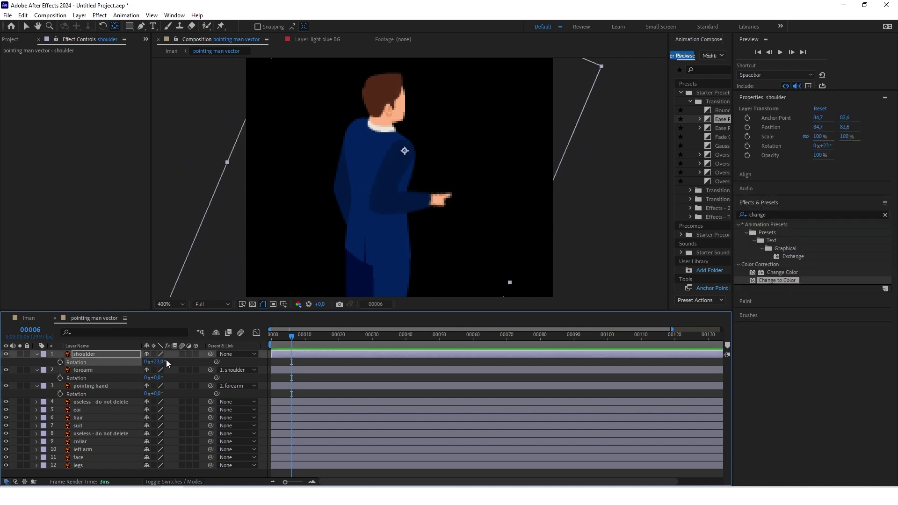
{"action": "key", "text": "ctrl+z"}
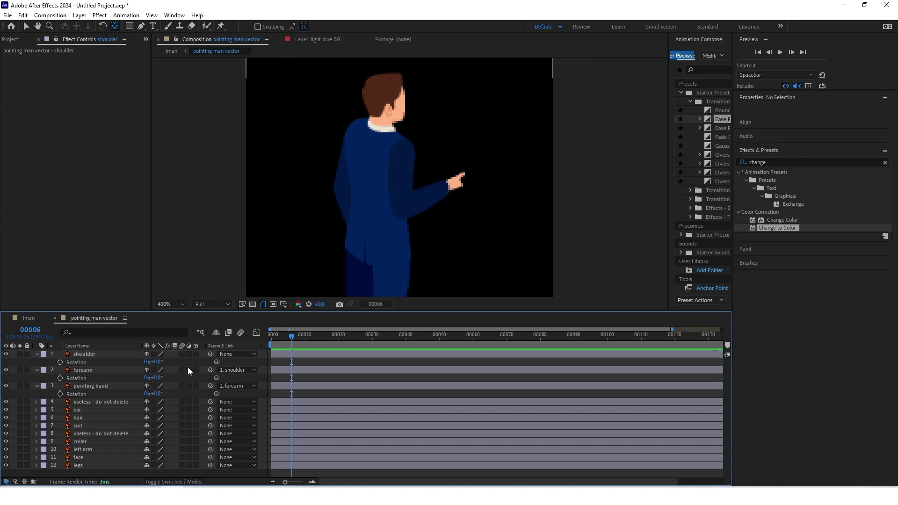
{"action": "left_click_drag", "start_coordinate": [157, 378], "coordinate": [180, 373]}
Step: Move the forearm's anchor point slightly lower into the elbow and rotate the forearm to check the joint
{"action": "left_click", "coordinate": [83, 370]}
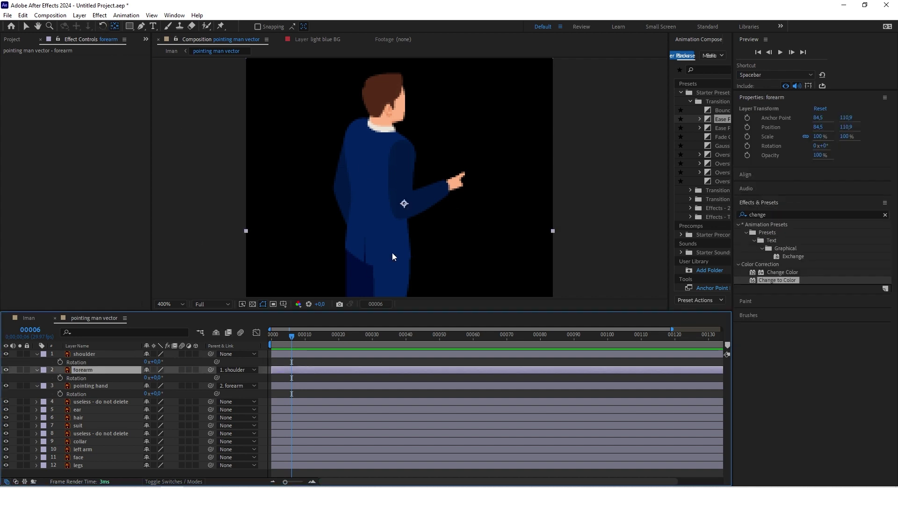
{"action": "left_click_drag", "start_coordinate": [404, 205], "coordinate": [403, 208]}
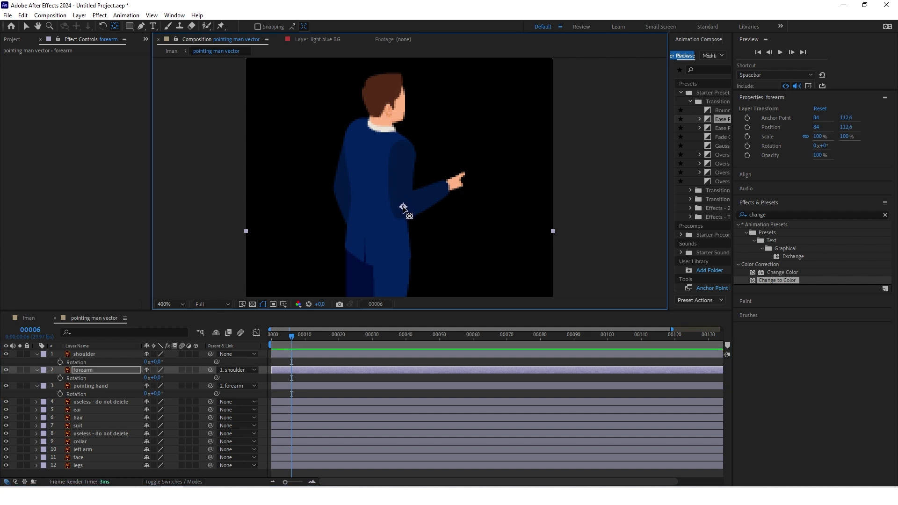
{"action": "left_click_drag", "start_coordinate": [160, 379], "coordinate": [184, 367]}
Step: Keyframe the three arm layers' rotations at frames 0 and 30, starting with shoulder −9° and forearm 77°, and raise the shoulder
{"action": "left_click", "coordinate": [60, 362]}
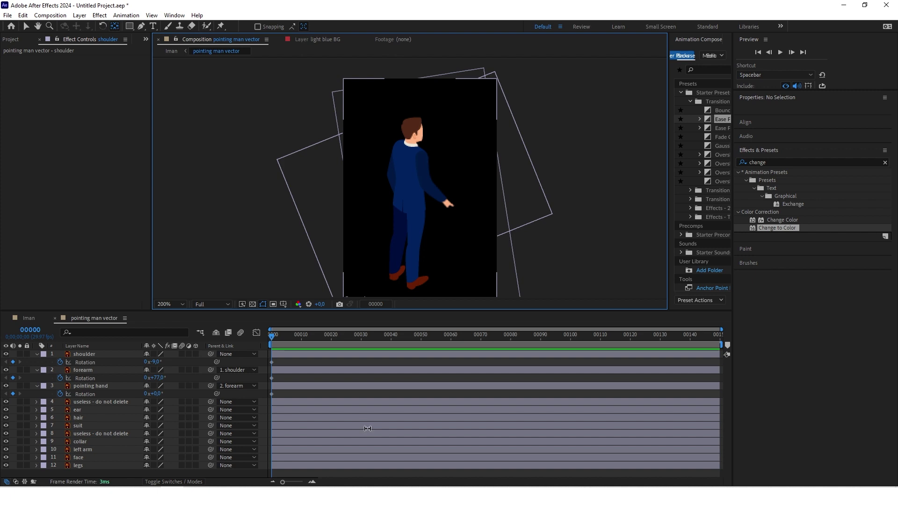
{"action": "left_click_drag", "start_coordinate": [271, 336], "coordinate": [341, 336]}
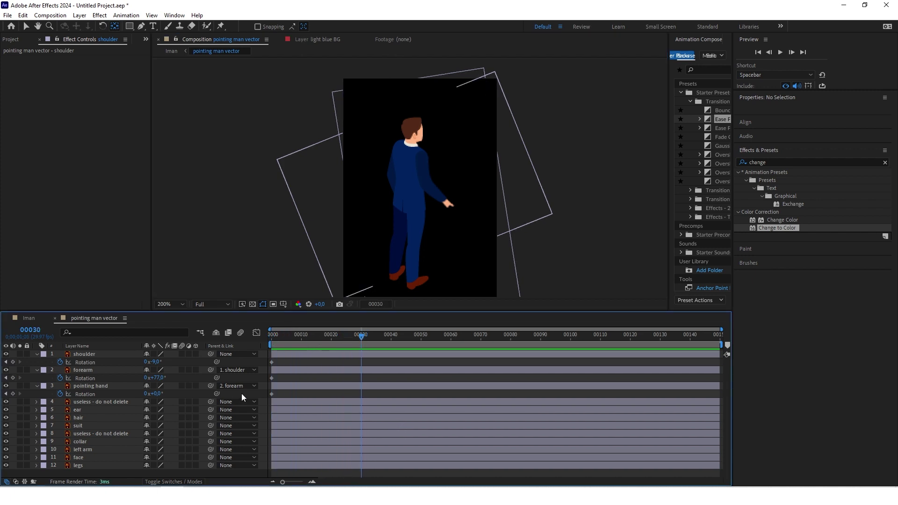
{"action": "left_click", "coordinate": [13, 362]}
{"action": "left_click", "coordinate": [13, 378]}
{"action": "left_click", "coordinate": [13, 394]}
{"action": "left_click_drag", "start_coordinate": [154, 363], "coordinate": [137, 363]}
{"action": "left_click_drag", "start_coordinate": [277, 342], "coordinate": [364, 344]}
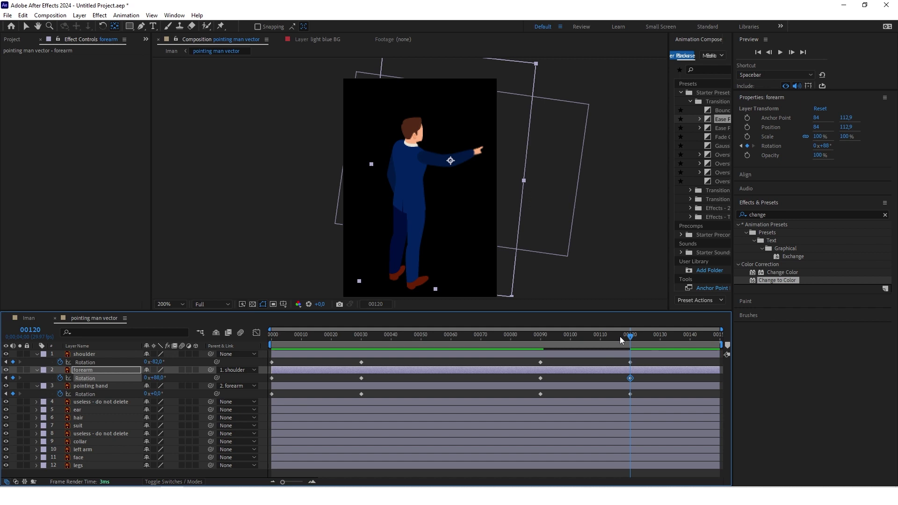
Step: Apply Easy Ease to all rotation keyframes of the shoulder, forearm and pointing hand
{"action": "left_click_drag", "start_coordinate": [621, 340], "coordinate": [648, 340]}
{"action": "left_click_drag", "start_coordinate": [672, 395], "coordinate": [267, 346]}
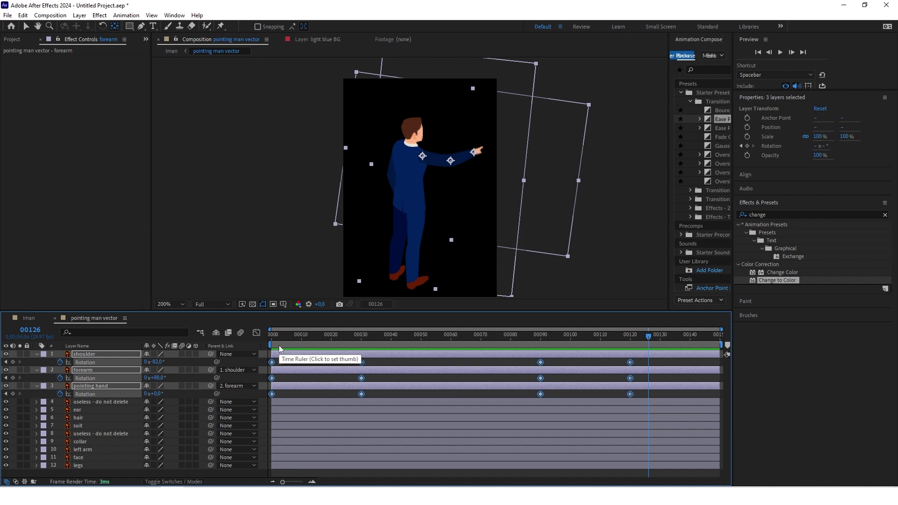
{"action": "key", "text": "F9"}
Step: Adjust the speed curves of the arm layers' frame 0 and frame 30 rotation keyframes in the Graph Editor
{"action": "key", "text": "Home"}
{"action": "left_click_drag", "start_coordinate": [385, 393], "coordinate": [267, 360]}
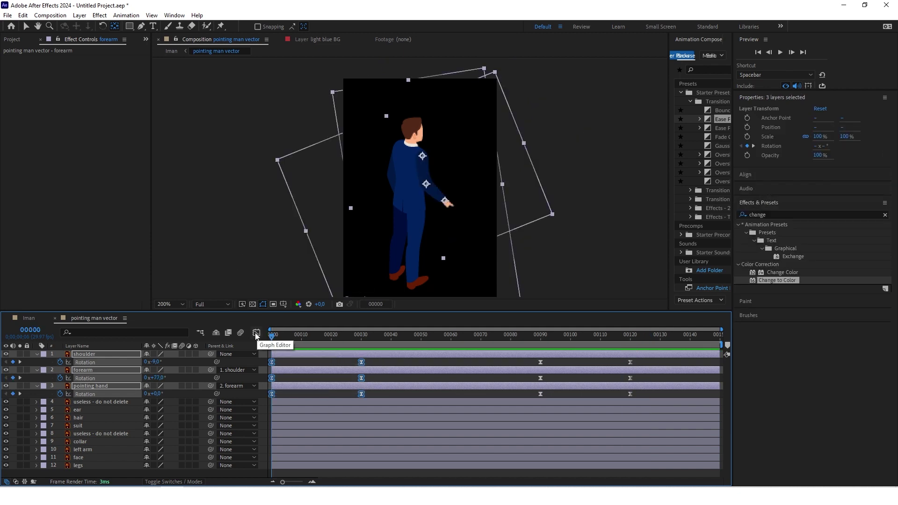
{"action": "left_click", "coordinate": [257, 333]}
{"action": "left_click_drag", "start_coordinate": [374, 410], "coordinate": [317, 392]}
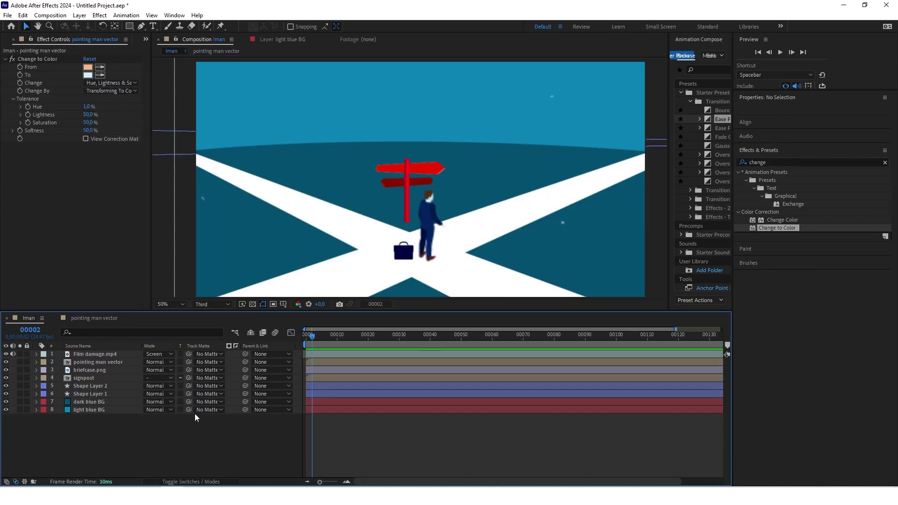
Step: In the signpost composition, move both signs' anchor points onto the pillar and keyframe their rotations at −179° on frame 0
{"action": "left_click", "coordinate": [92, 378]}
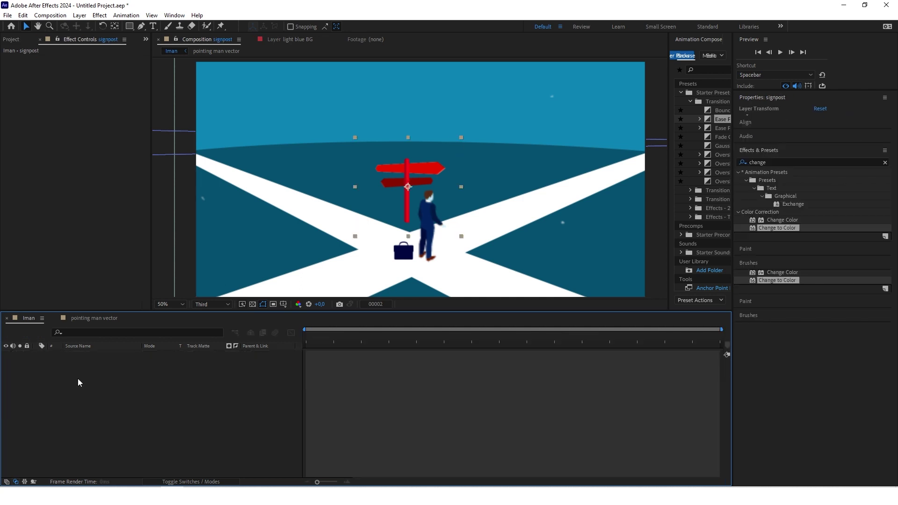
{"action": "double_click", "coordinate": [77, 378]}
{"action": "left_click", "coordinate": [430, 173]}
{"action": "key", "text": "u"}
{"action": "key", "text": "Home"}
{"action": "key", "text": "y"}
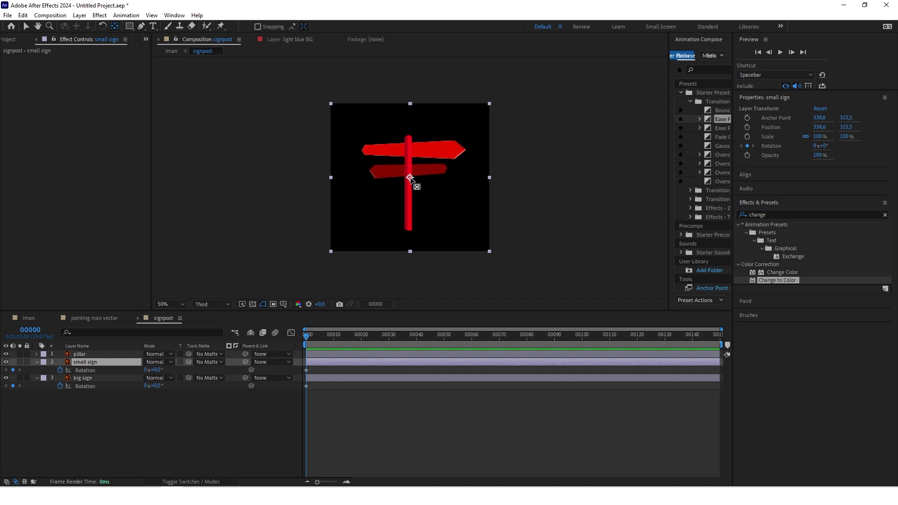
{"action": "key", "text": "ctrl+Down"}
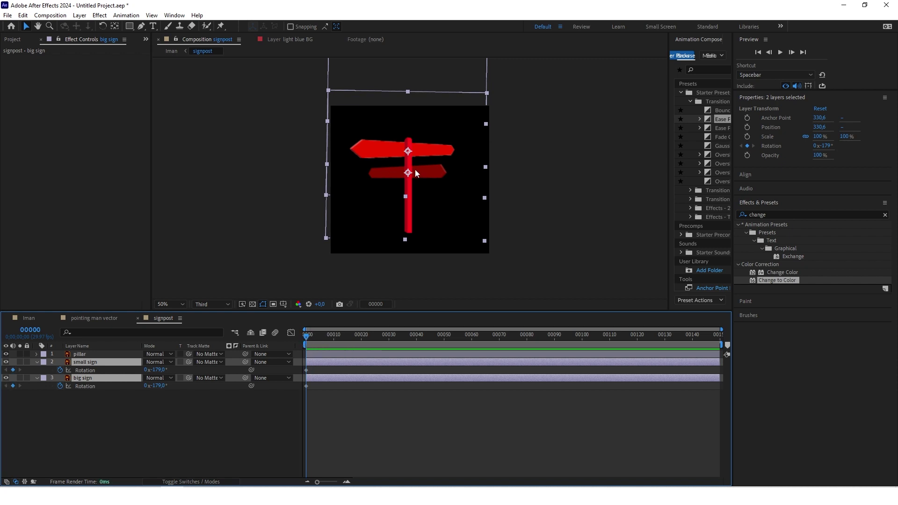
Step: Keyframe the signs' rotations at frame 30, with the small sign at 11° and the big sign at −189°
{"action": "left_click_drag", "start_coordinate": [306, 337], "coordinate": [390, 340]}
{"action": "key", "text": "alt+shift+r"}
{"action": "left_click", "coordinate": [83, 430]}
{"action": "left_click_drag", "start_coordinate": [157, 370], "coordinate": [244, 368]}
{"action": "left_click_drag", "start_coordinate": [151, 386], "coordinate": [156, 384]}
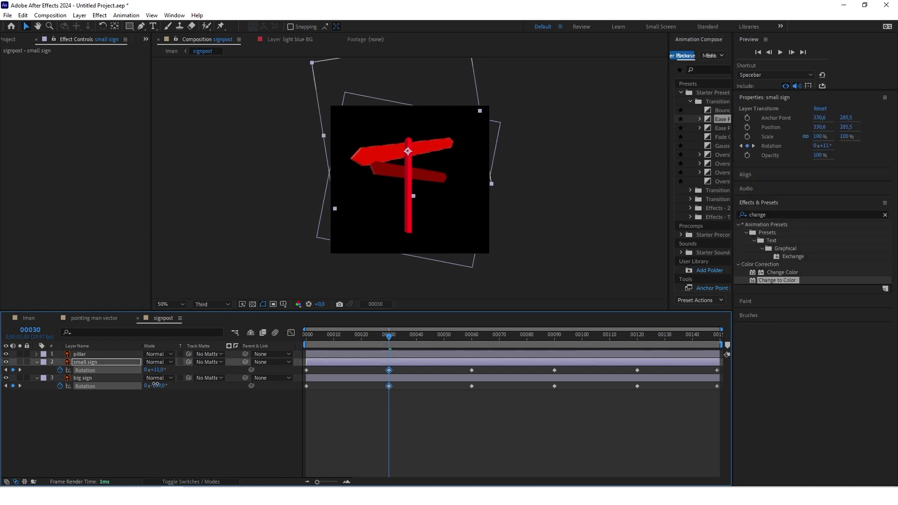
Step: Keyframe the signs' rotations at frame 60, with the small sign at 0° and the big sign at 3°
{"action": "left_click", "coordinate": [83, 378], "text": "ctrl"}
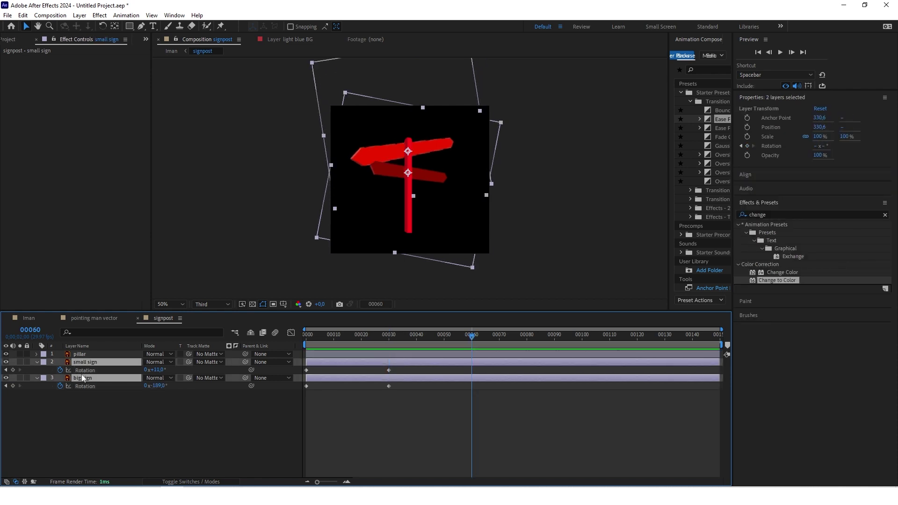
{"action": "left_click", "coordinate": [13, 370]}
{"action": "left_click", "coordinate": [354, 423]}
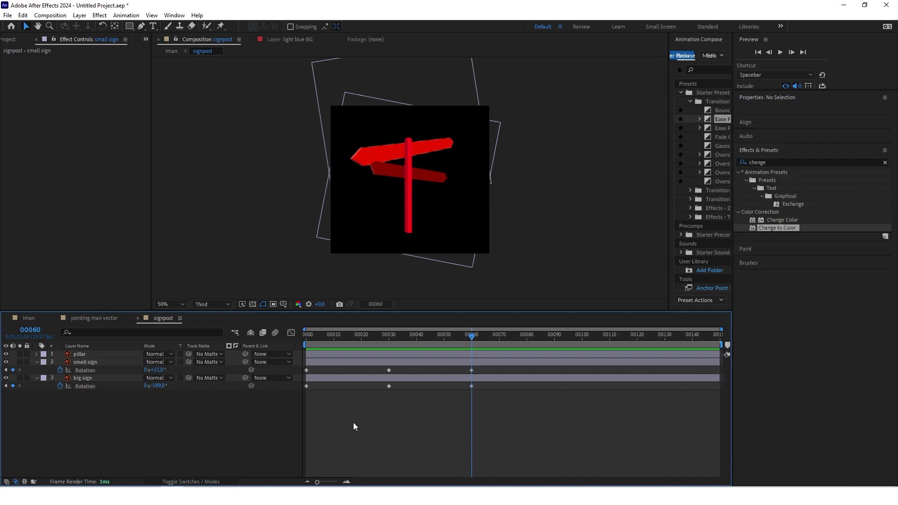
{"action": "left_click_drag", "start_coordinate": [155, 370], "coordinate": [262, 387]}
Step: Keyframe the signs' rotations at frame 90, with the small sign at 5° and the big sign at −187°
{"action": "left_click", "coordinate": [555, 336]}
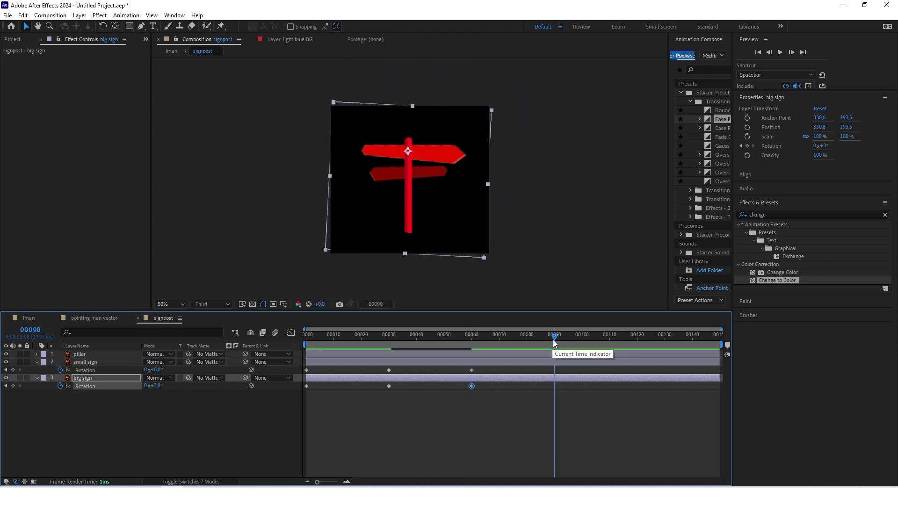
{"action": "left_click", "coordinate": [13, 370]}
{"action": "left_click_drag", "start_coordinate": [154, 386], "coordinate": [75, 388]}
{"action": "left_click", "coordinate": [85, 370]}
{"action": "left_click_drag", "start_coordinate": [155, 370], "coordinate": [159, 369]}
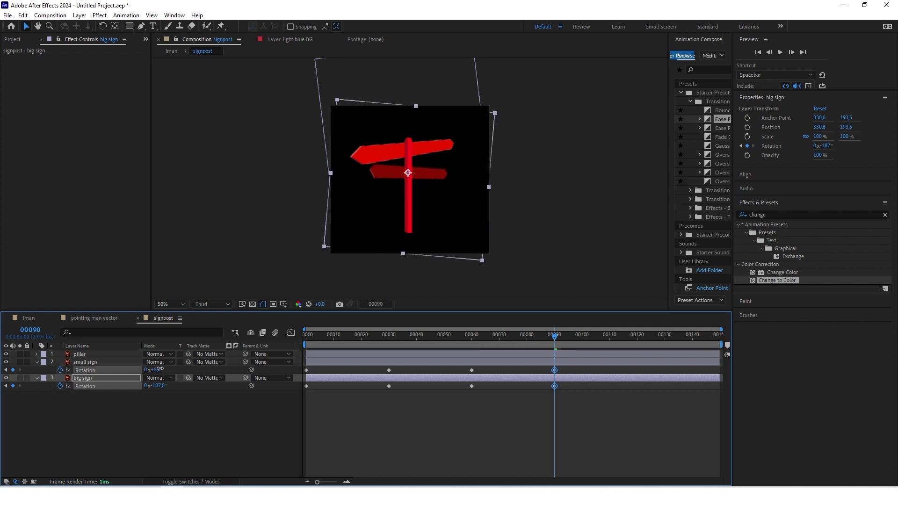
Step: Keyframe the signs' rotations at frame 120, with the small sign at −185° and the big sign at −178°
{"action": "left_click_drag", "start_coordinate": [650, 356], "coordinate": [639, 350]}
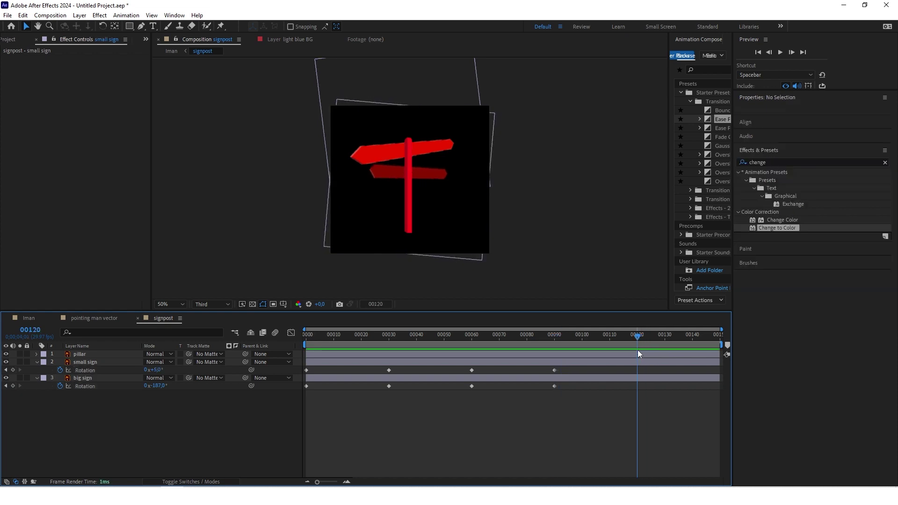
{"action": "left_click", "coordinate": [13, 370]}
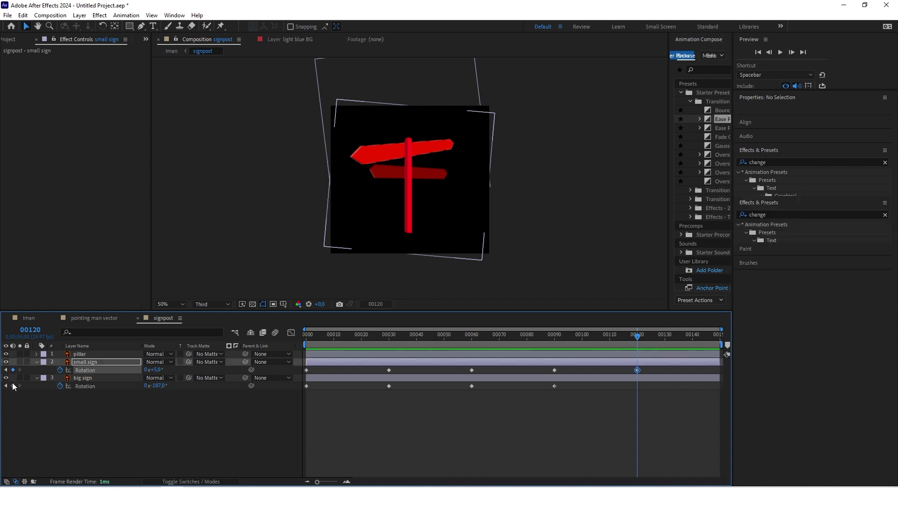
{"action": "left_click", "coordinate": [13, 386]}
{"action": "left_click_drag", "start_coordinate": [159, 369], "coordinate": [75, 373]}
{"action": "left_click", "coordinate": [75, 370]}
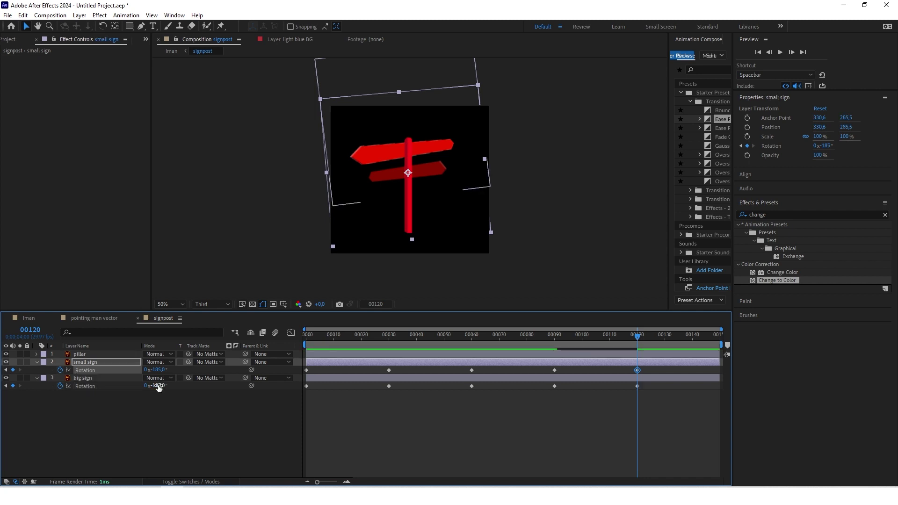
{"action": "left_click_drag", "start_coordinate": [155, 385], "coordinate": [161, 386]}
Step: Add rotation keyframes for both signs at frame 149, slightly changing the small sign's angle, and scrub through the animation
{"action": "left_click", "coordinate": [717, 336]}
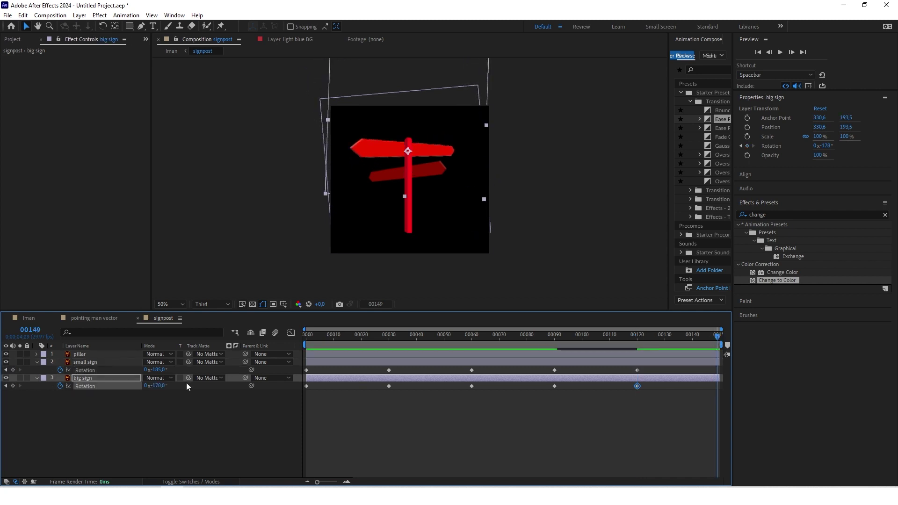
{"action": "left_click", "coordinate": [12, 370]}
{"action": "left_click", "coordinate": [13, 386]}
{"action": "left_click_drag", "start_coordinate": [156, 370], "coordinate": [160, 370]}
{"action": "left_click_drag", "start_coordinate": [434, 338], "coordinate": [421, 346]}
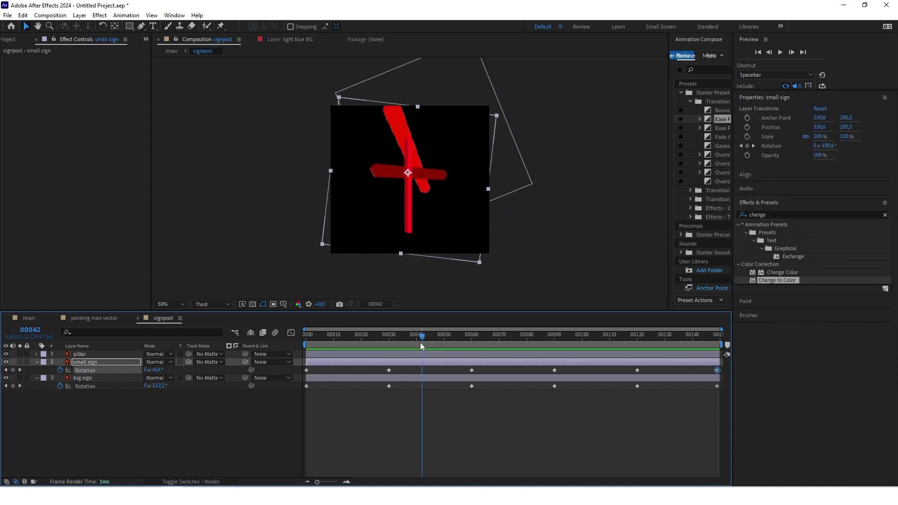
Step: Apply Easy Ease to all rotation keyframes of both signs and check the motion around frame 60
{"action": "left_click_drag", "start_coordinate": [717, 395], "coordinate": [302, 365]}
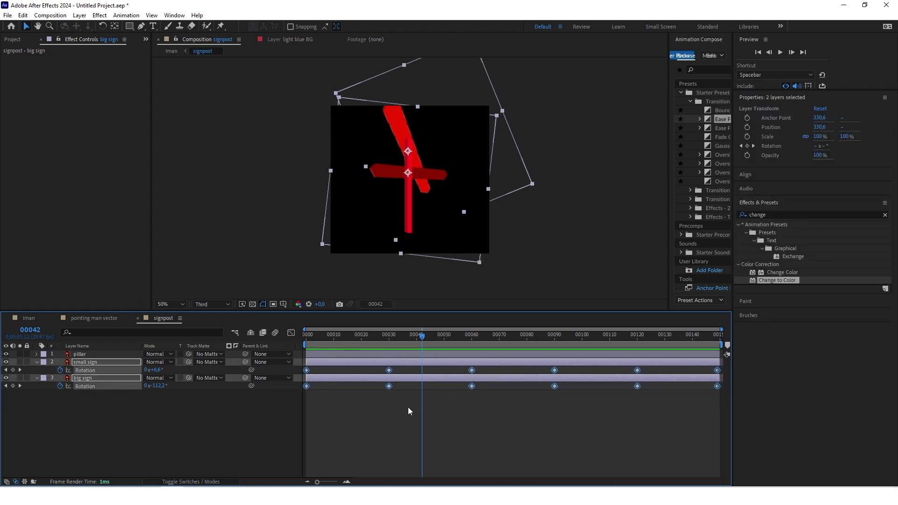
{"action": "key", "text": "ctrl+alt+h"}
{"action": "key", "text": "k"}
{"action": "key", "text": "F2"}
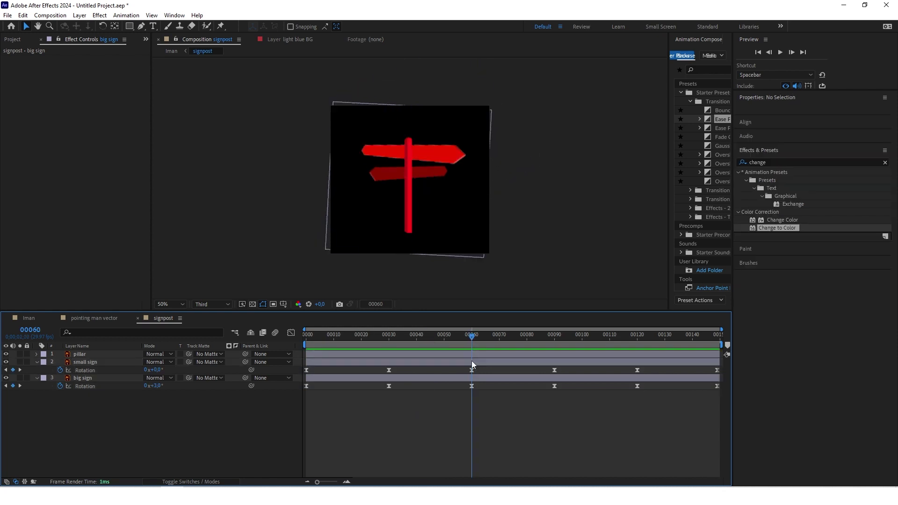
{"action": "mouse_move", "coordinate": [477, 362]}
{"action": "left_mouse_down"}
{"action": "mouse_move", "coordinate": [563, 356]}
{"action": "mouse_move", "coordinate": [437, 352]}
{"action": "mouse_move", "coordinate": [543, 352]}
{"action": "mouse_move", "coordinate": [473, 351]}
{"action": "left_mouse_up"}
Step: Reshape both signs' speed curves between frames 60 and 90 in the Graph Editor by lengthening the ease handles, then return to the layer view
{"action": "left_click_drag", "start_coordinate": [574, 395], "coordinate": [461, 369]}
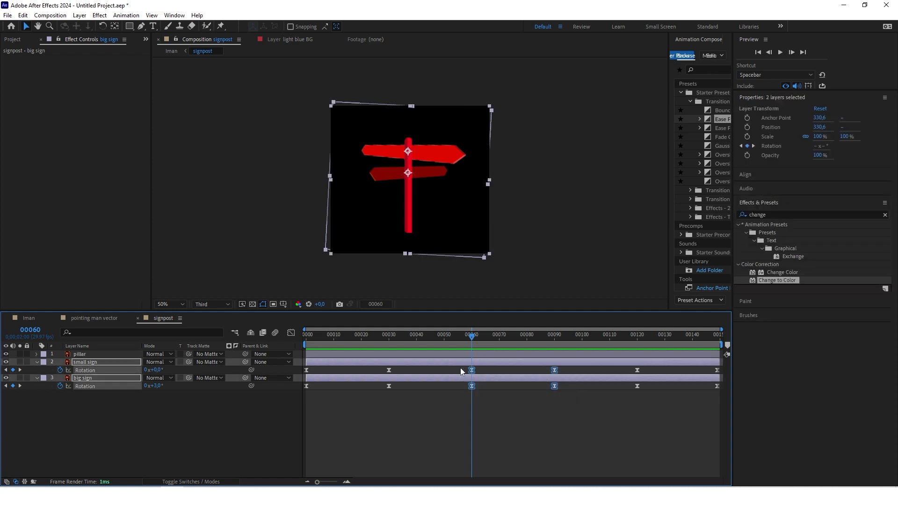
{"action": "left_click", "coordinate": [291, 332]}
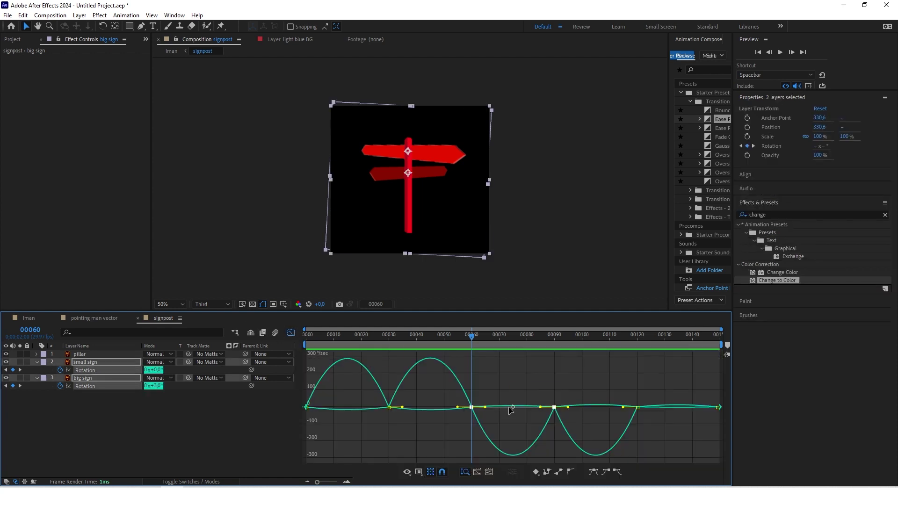
{"action": "left_click_drag", "start_coordinate": [451, 391], "coordinate": [535, 387]}
{"action": "left_click", "coordinate": [552, 384]}
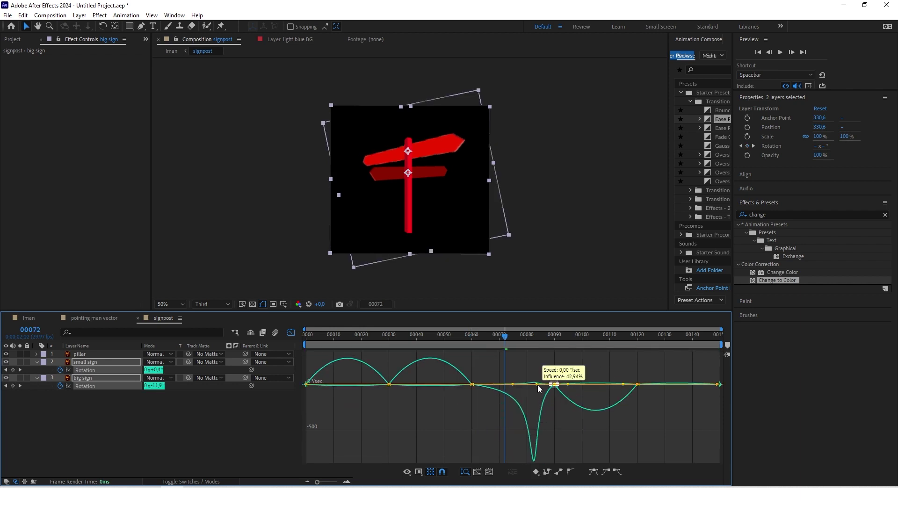
{"action": "left_click_drag", "start_coordinate": [512, 336], "coordinate": [554, 336]}
{"action": "key", "text": "shift+F3"}
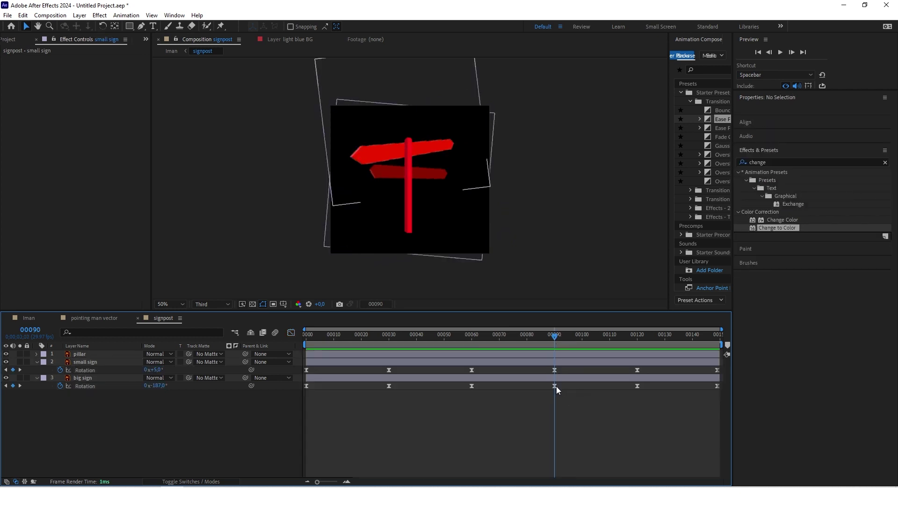
Step: Move the big sign's frame 90 rotation keyframe to frame 112 and delete its keyframe at frame 120
{"action": "left_click_drag", "start_coordinate": [556, 386], "coordinate": [610, 389]}
{"action": "left_click_drag", "start_coordinate": [555, 336], "coordinate": [615, 337]}
{"action": "left_click", "coordinate": [637, 386]}
{"action": "key", "text": "Delete"}
Step: Lengthen the big sign's outgoing ease from frame 60 toward the frame 112 keyframe in the Graph Editor's speed curve
{"action": "left_click_drag", "start_coordinate": [650, 416], "coordinate": [448, 385]}
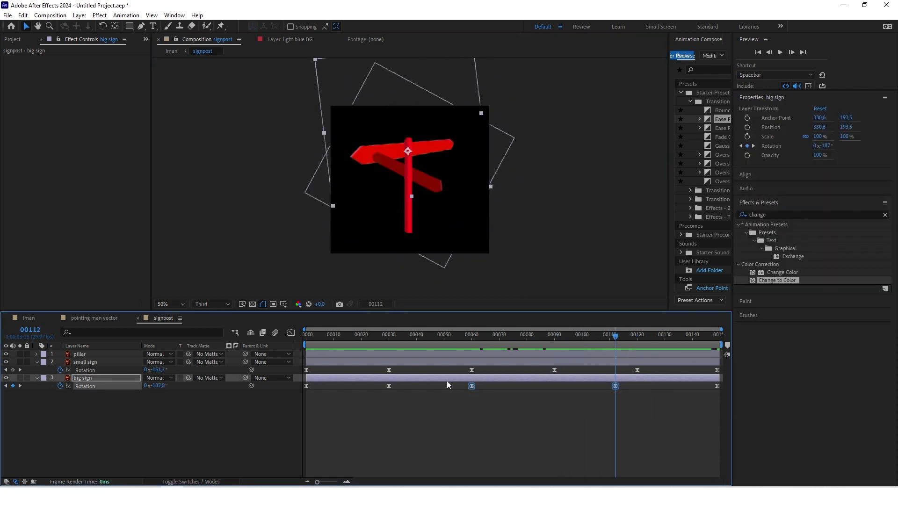
{"action": "left_click", "coordinate": [291, 332]}
{"action": "left_click", "coordinate": [615, 394]}
{"action": "left_click", "coordinate": [472, 394]}
{"action": "left_click_drag", "start_coordinate": [543, 394], "coordinate": [536, 398]}
{"action": "mouse_move", "coordinate": [619, 341]}
{"action": "left_mouse_down"}
{"action": "mouse_move", "coordinate": [471, 341]}
{"action": "mouse_move", "coordinate": [618, 341]}
{"action": "left_mouse_up"}
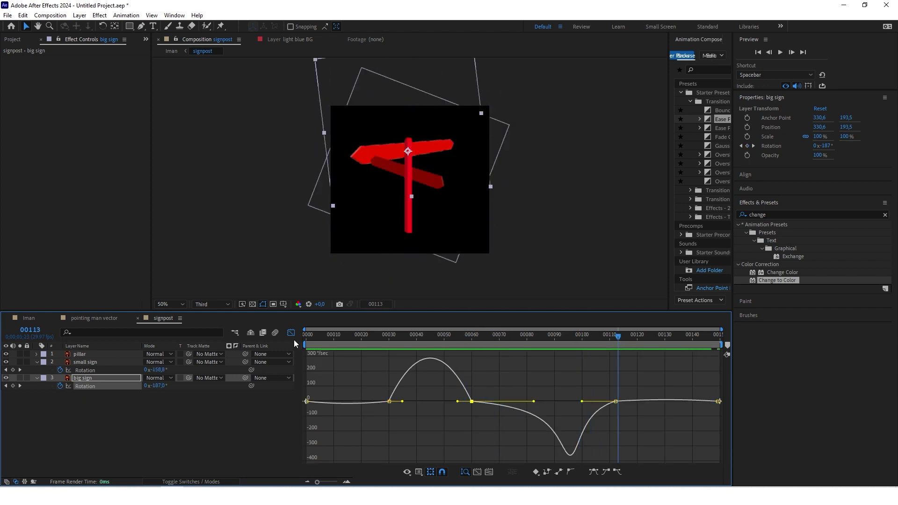
Step: Leave the Graph Editor and preview the signpost's rotating signs from frame 0
{"action": "left_click", "coordinate": [291, 332]}
{"action": "key", "text": "Home"}
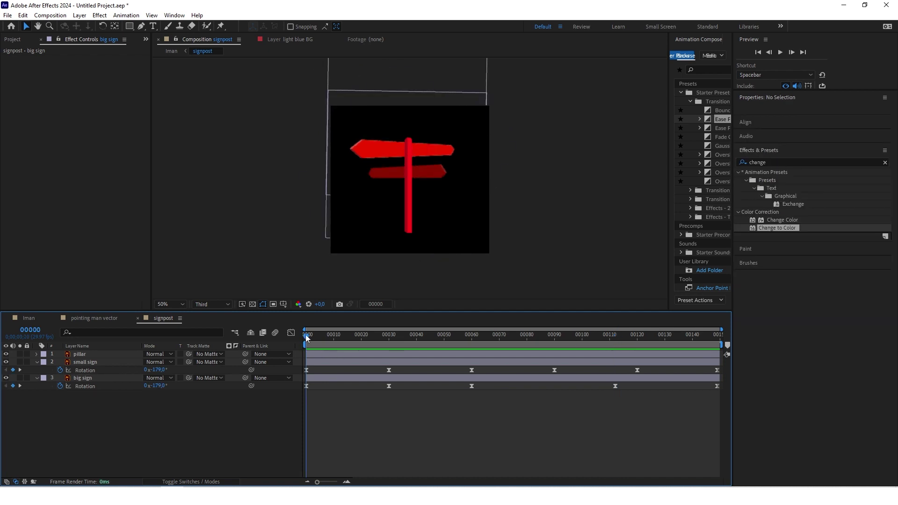
{"action": "key", "text": "space"}
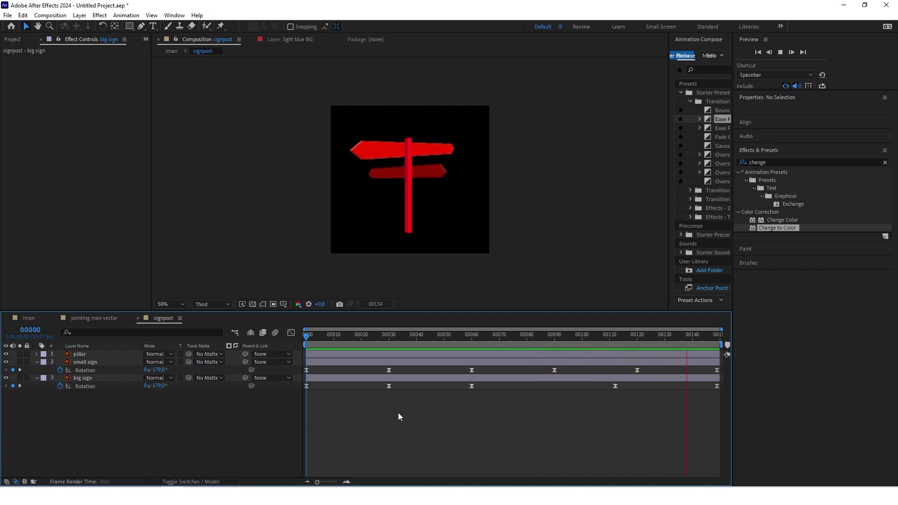
{"action": "left_click_drag", "start_coordinate": [432, 335], "coordinate": [302, 345]}
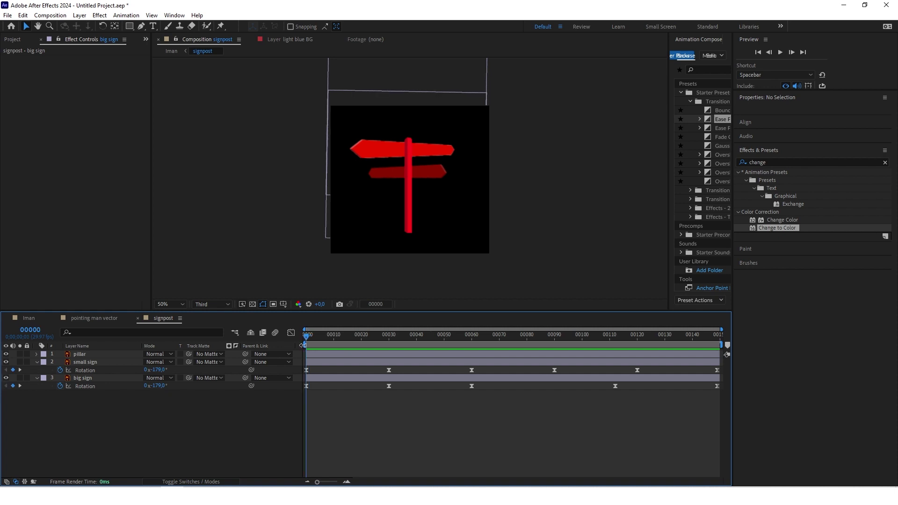
Step: In the Iman composition, draw a black wedge with the Pen tool from the man's rear foot past the frame's lower-left corner
{"action": "left_click", "coordinate": [36, 319]}
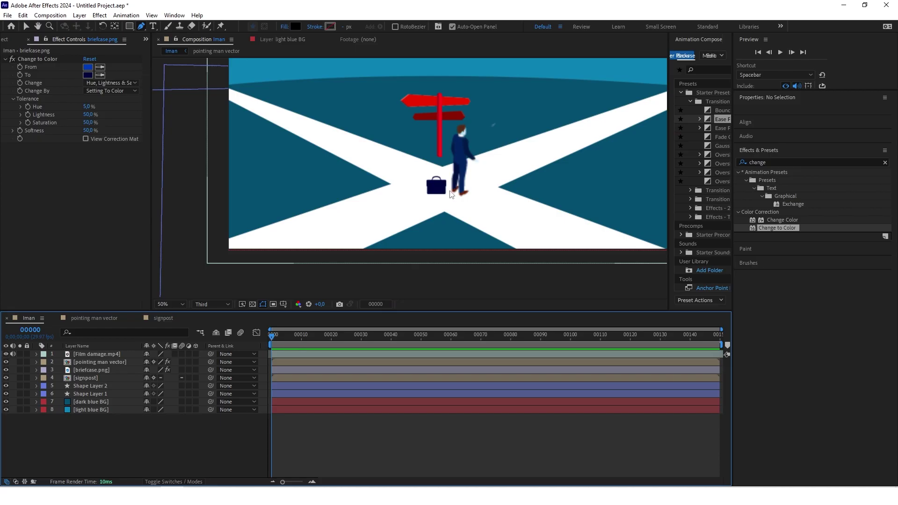
{"action": "scroll", "coordinate": [456, 192], "scroll_direction": "up", "scroll_amount": 5}
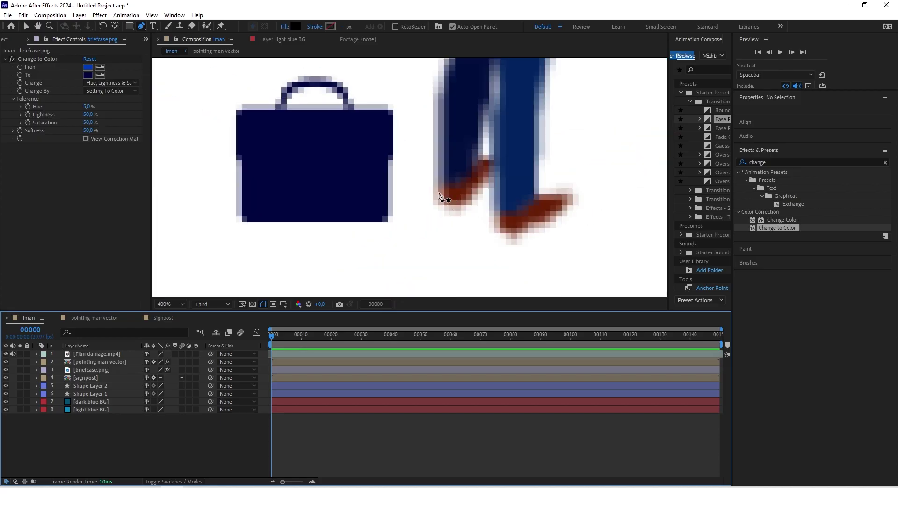
{"action": "left_click", "coordinate": [440, 195]}
{"action": "scroll", "coordinate": [440, 211], "scroll_direction": "down", "scroll_amount": 4}
{"action": "scroll", "coordinate": [439, 210], "scroll_direction": "down", "scroll_amount": 4}
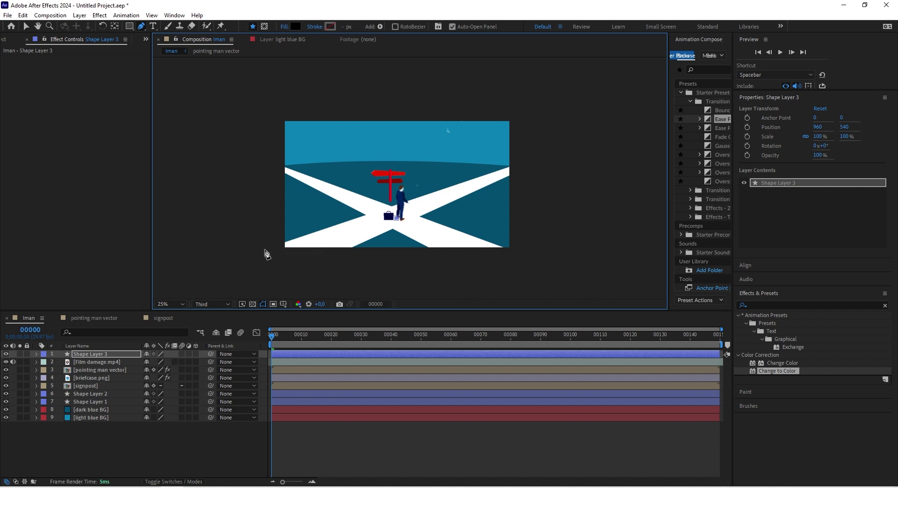
{"action": "left_click", "coordinate": [267, 254]}
{"action": "left_click", "coordinate": [269, 260]}
{"action": "scroll", "coordinate": [316, 246], "scroll_direction": "up", "scroll_amount": 1}
{"action": "scroll", "coordinate": [482, 127], "scroll_direction": "down", "scroll_amount": 1}
{"action": "scroll", "coordinate": [489, 117], "scroll_direction": "up", "scroll_amount": 1}
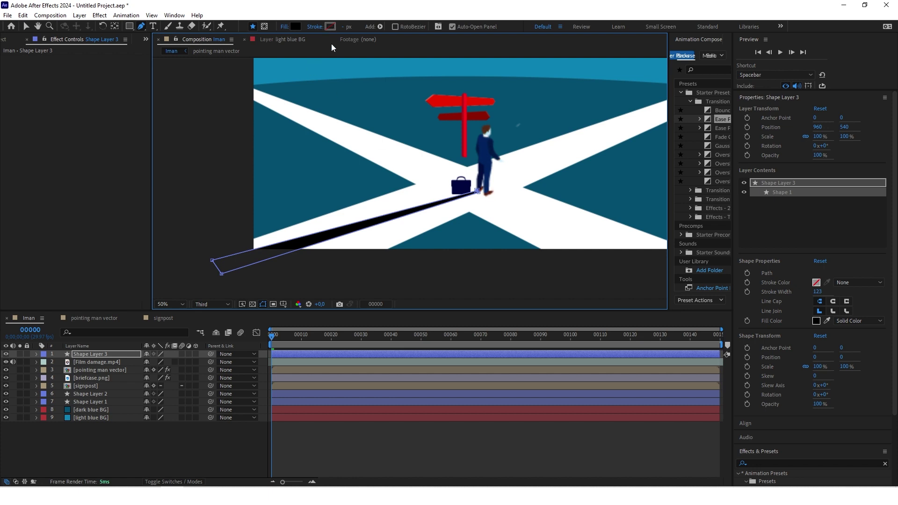
Step: Rename the new shape layer shadow and set its opacity to 20%
{"action": "key", "text": "comma"}
{"action": "type", "text": "shadow"}
{"action": "key", "text": "Return"}
{"action": "key", "text": "v"}
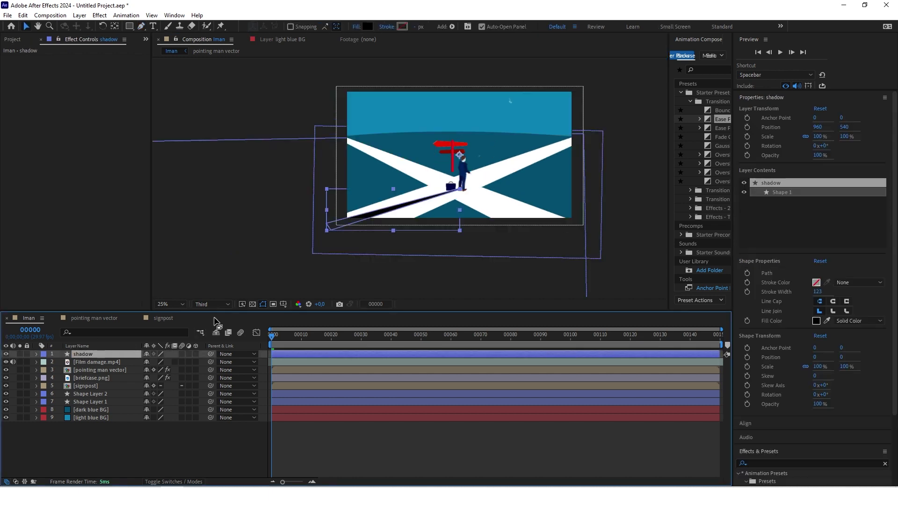
{"action": "key", "text": "t"}
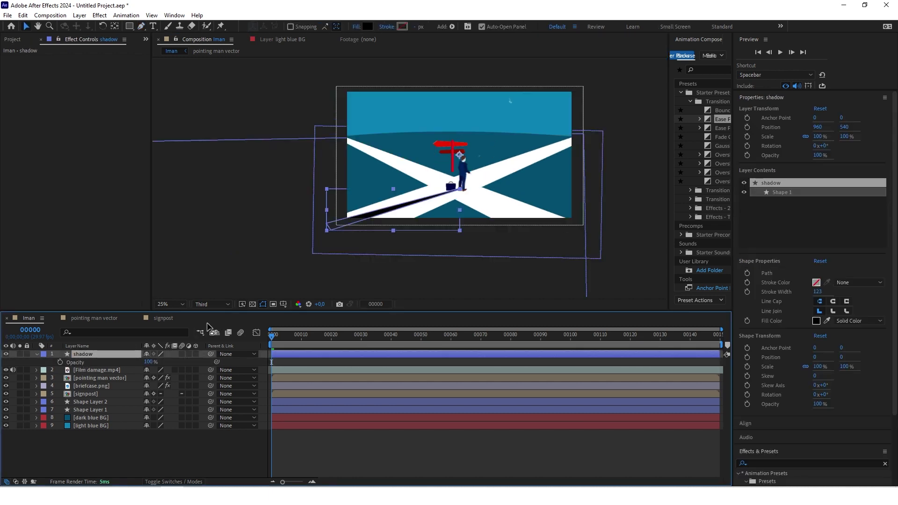
{"action": "left_click", "coordinate": [150, 363]}
{"action": "type", "text": "20"}
{"action": "key", "text": "Return"}
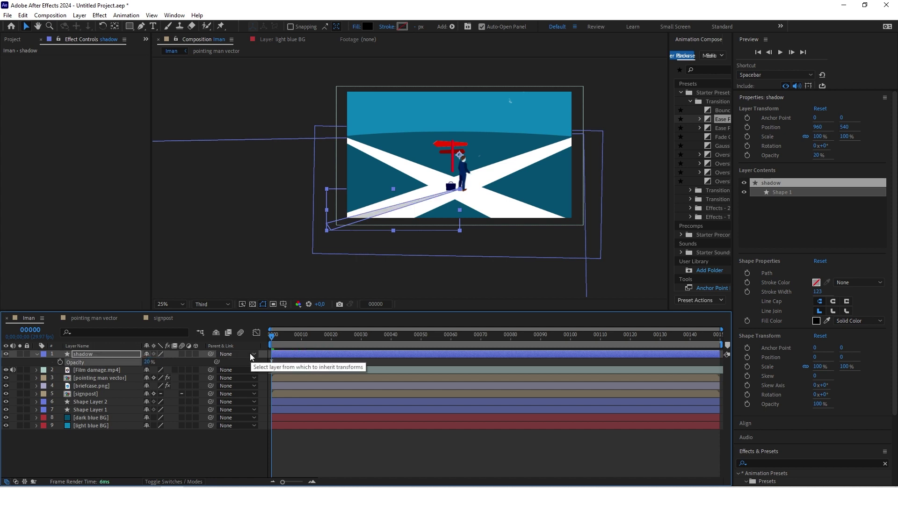
{"action": "left_click", "coordinate": [183, 464]}
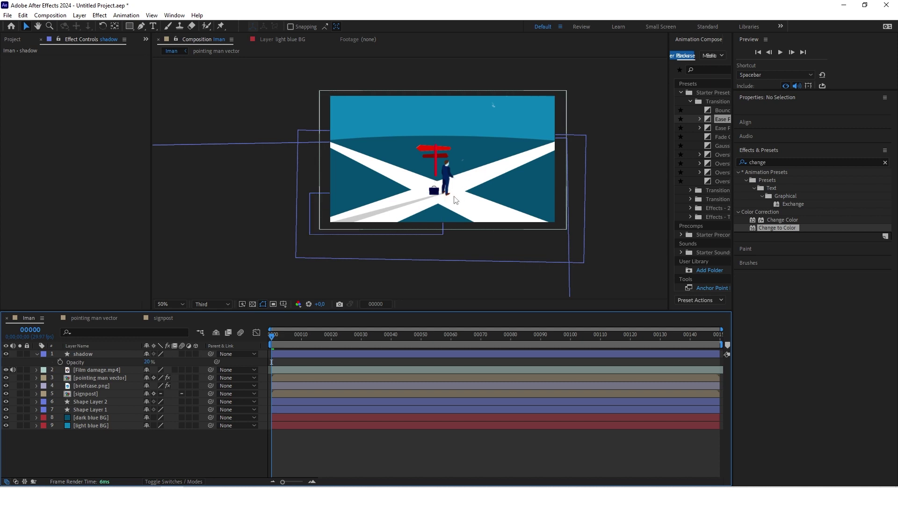
{"action": "scroll", "coordinate": [450, 201], "scroll_direction": "up", "scroll_amount": 2}
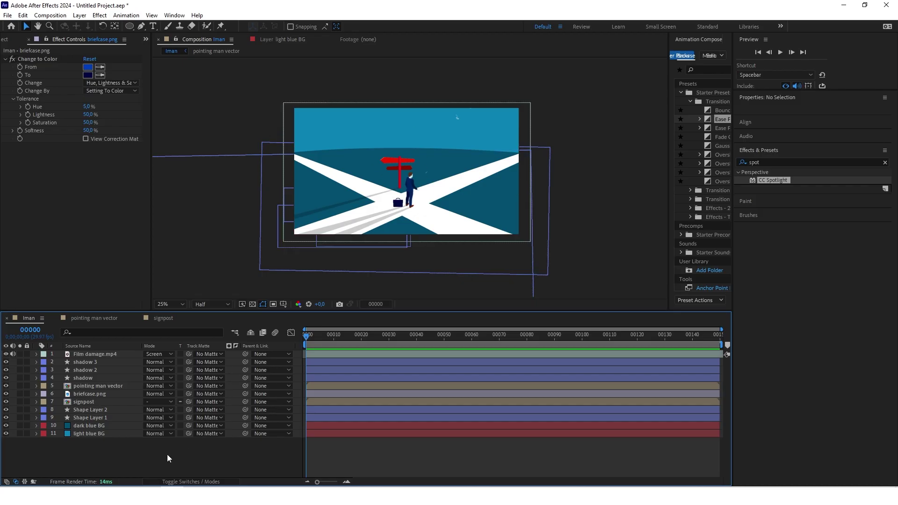
Step: Create an adjustment layer and place it between the shadow and pointing man vector layers
{"action": "right_click", "coordinate": [133, 462]}
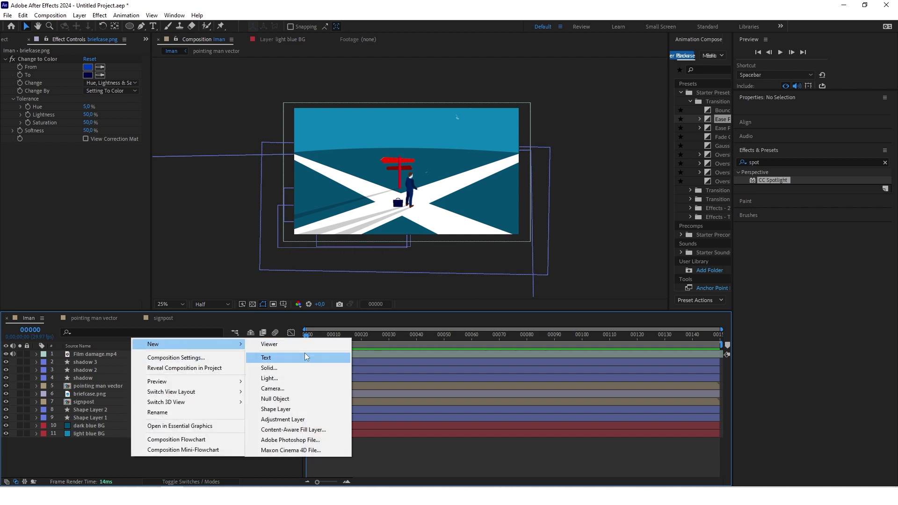
{"action": "left_click", "coordinate": [294, 420]}
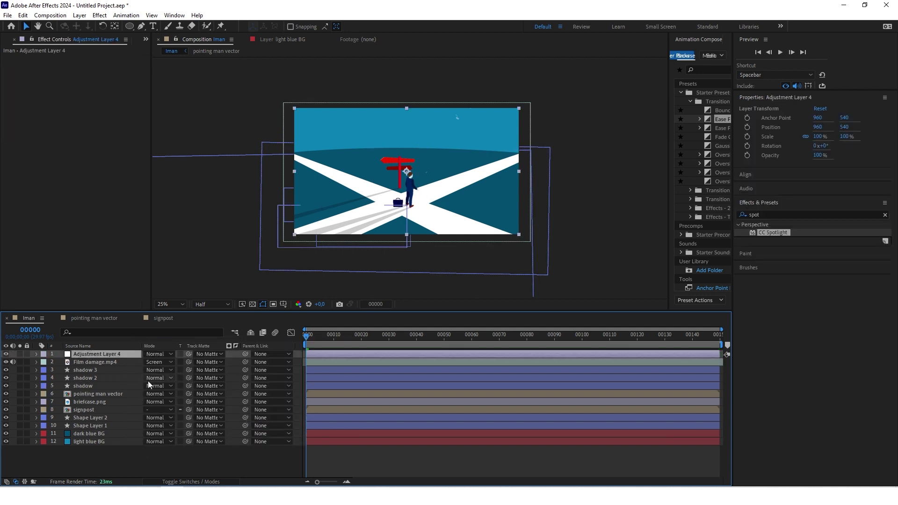
{"action": "left_click_drag", "start_coordinate": [89, 356], "coordinate": [117, 393]}
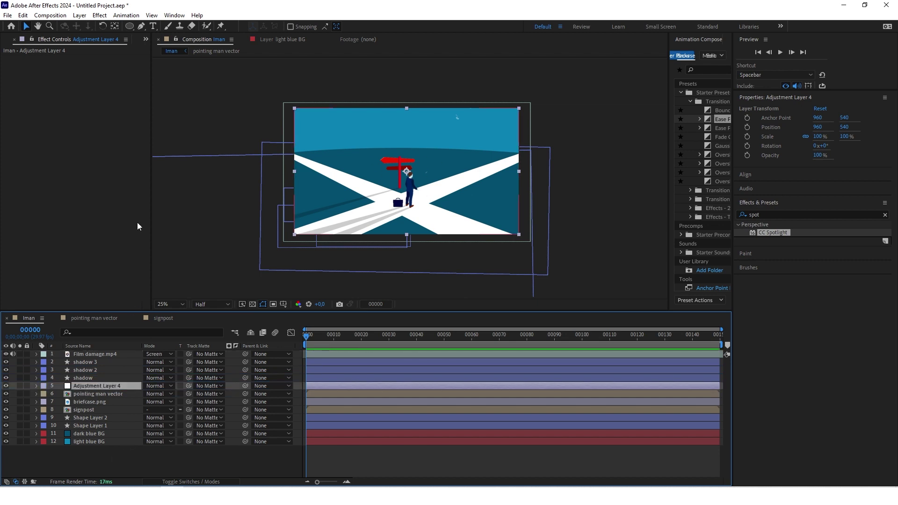
Step: Draw a large circular mask on the adjustment layer around the man and signpost with the Ellipse tool
{"action": "left_click", "coordinate": [130, 29]}
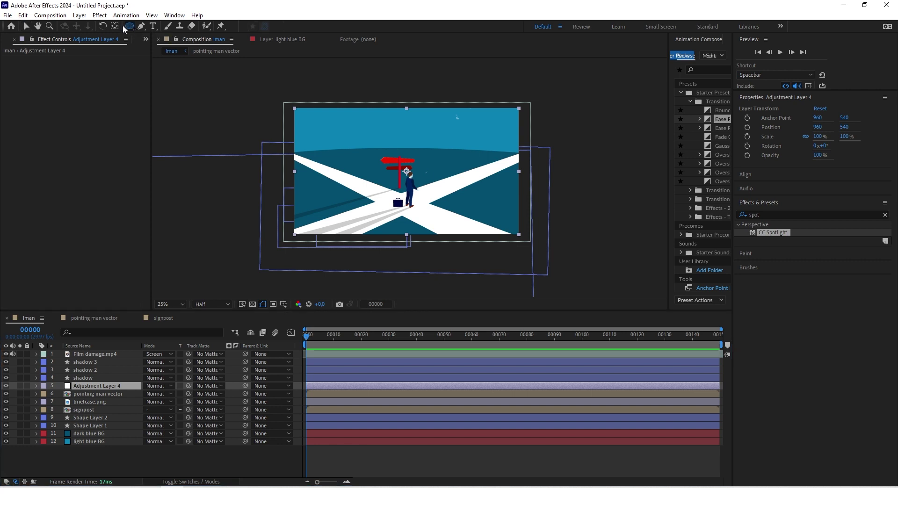
{"action": "key", "text": "q"}
{"action": "key", "text": "q"}
{"action": "key", "text": "q"}
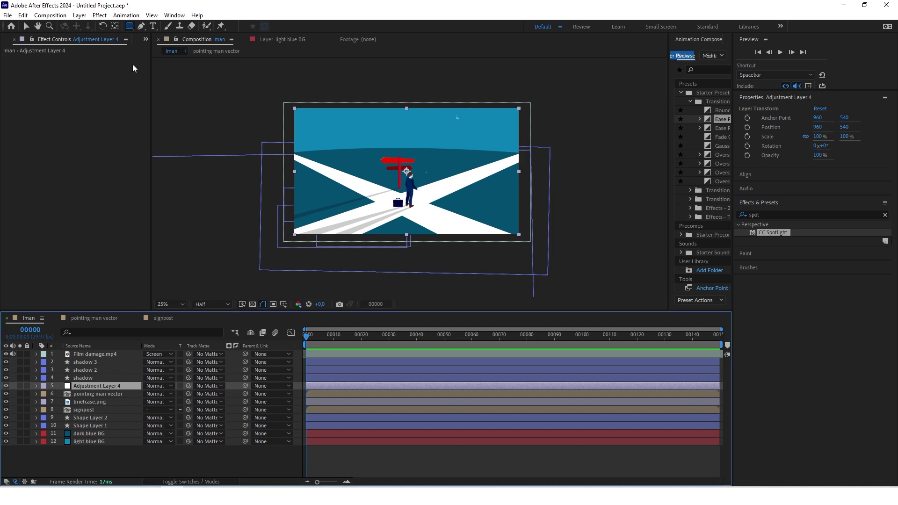
{"action": "left_click_drag", "start_coordinate": [337, 102], "coordinate": [484, 226]}
{"action": "key", "text": "v"}
Step: Apply the CC Spotlight effect to the masked adjustment layer and set its render mode to Light Add
{"action": "key", "text": "ctrl+5"}
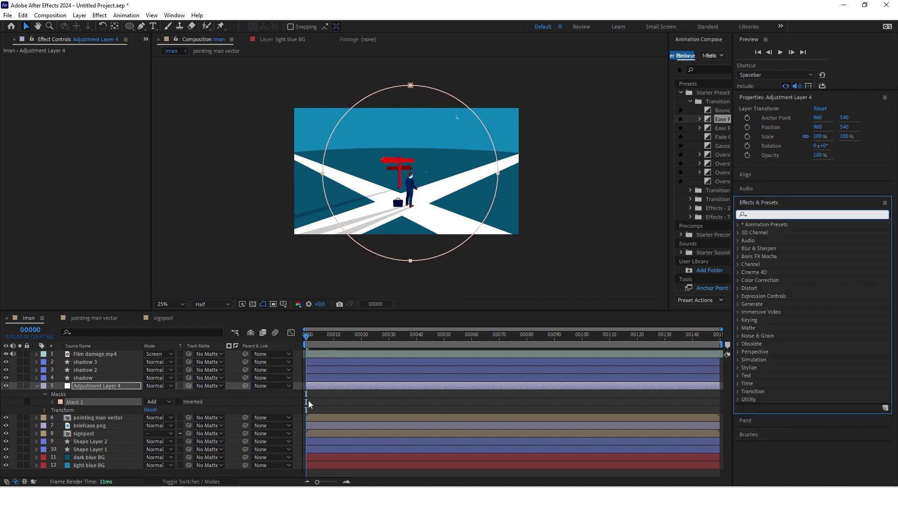
{"action": "type", "text": "spotli"}
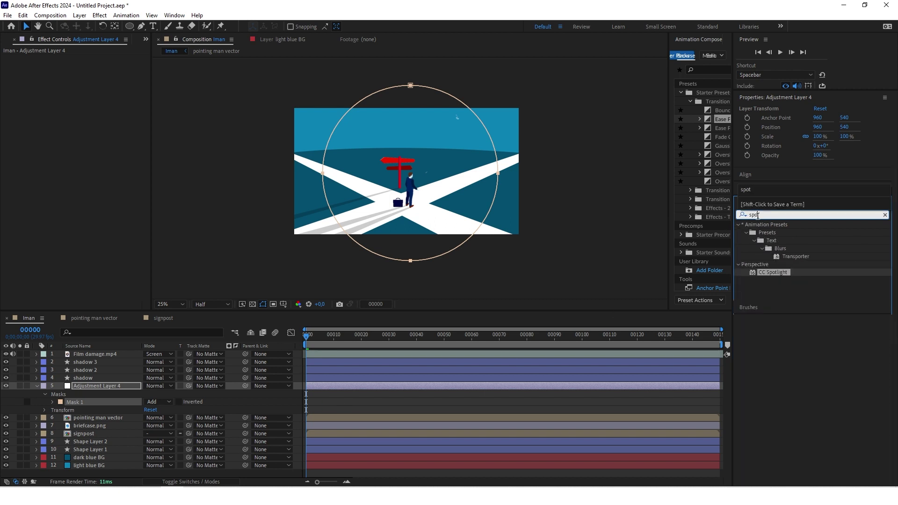
{"action": "left_click_drag", "start_coordinate": [773, 232], "coordinate": [333, 389]}
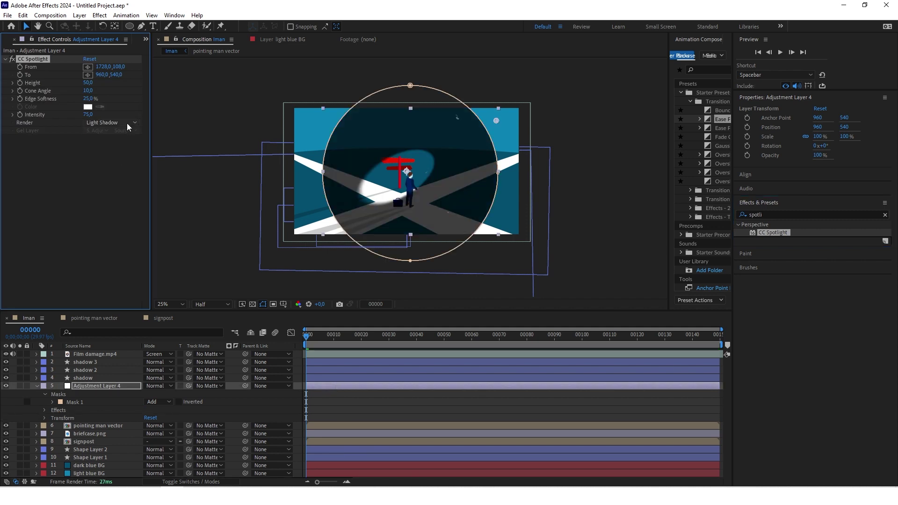
{"action": "left_click", "coordinate": [127, 123]}
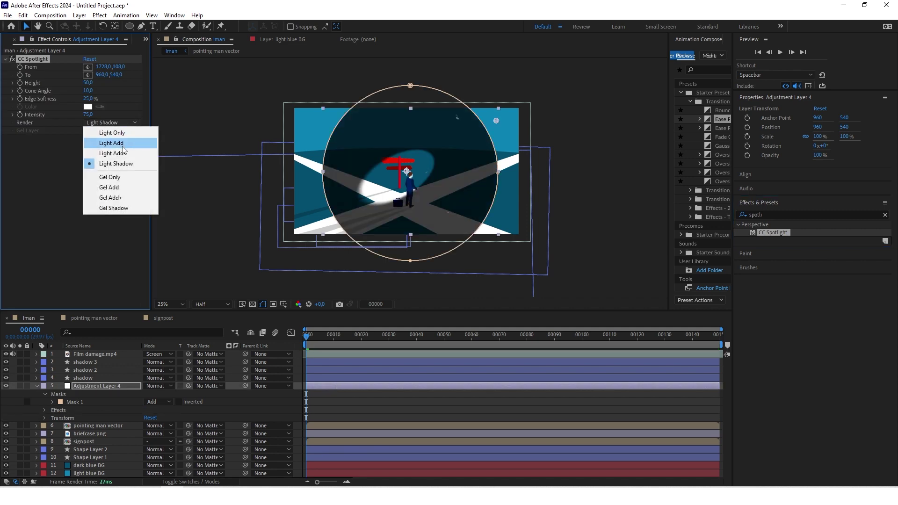
{"action": "left_click", "coordinate": [121, 143]}
Step: Move the spotlight's From point to the frame centre at 960, 540, with height 100 and cone angle 45.1
{"action": "left_click_drag", "start_coordinate": [496, 121], "coordinate": [412, 172]}
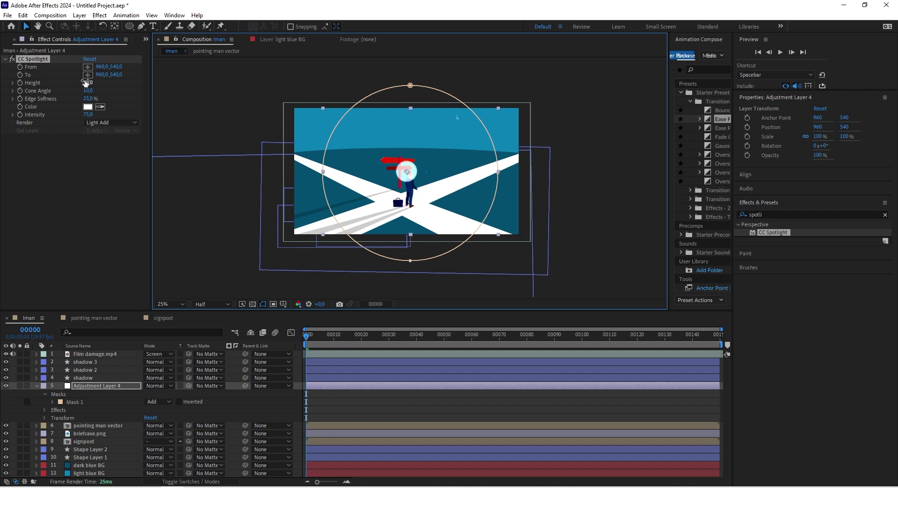
{"action": "left_click_drag", "start_coordinate": [88, 84], "coordinate": [181, 87]}
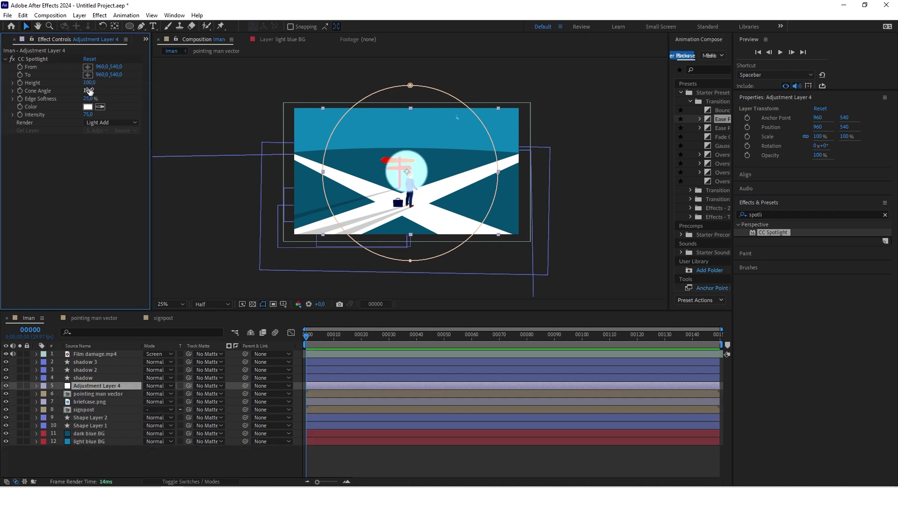
{"action": "left_click_drag", "start_coordinate": [88, 91], "coordinate": [336, 90]}
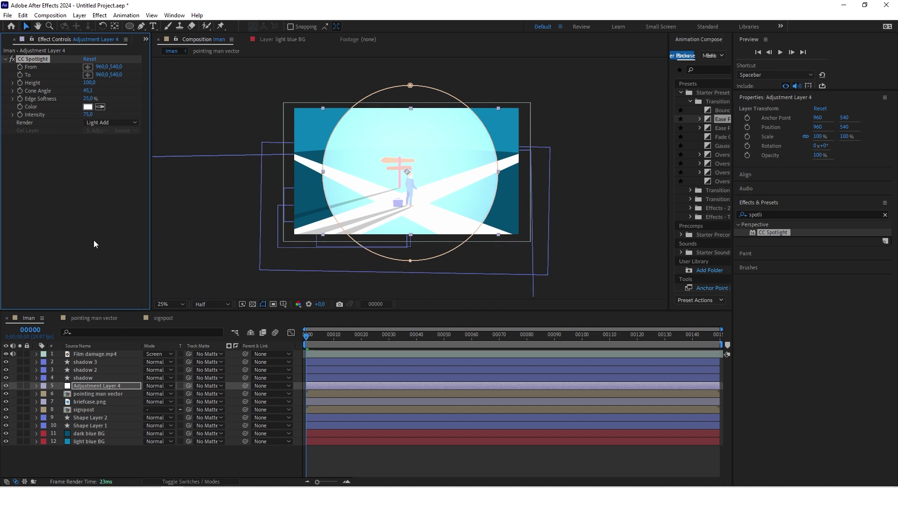
Step: Feather the adjustment layer's mask by 70 pixels and set the spotlight intensity to 10
{"action": "left_click", "coordinate": [37, 386]}
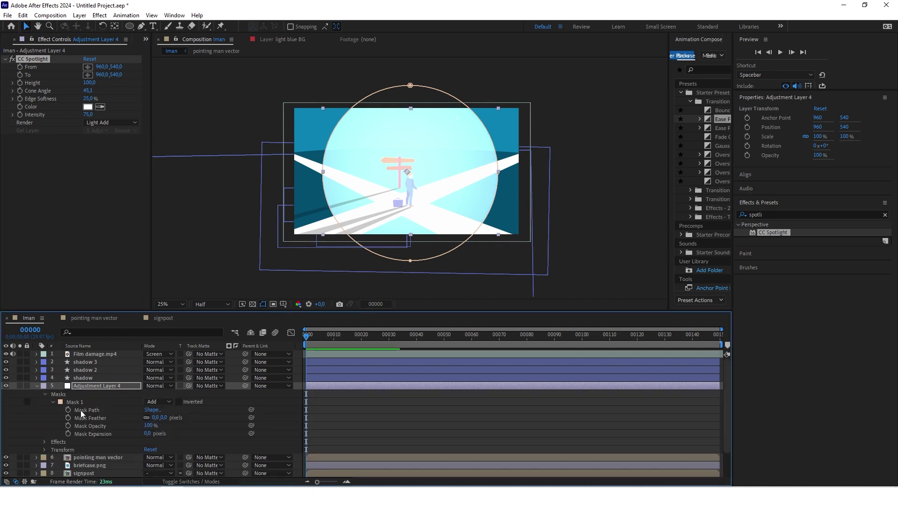
{"action": "left_click_drag", "start_coordinate": [156, 417], "coordinate": [189, 418]}
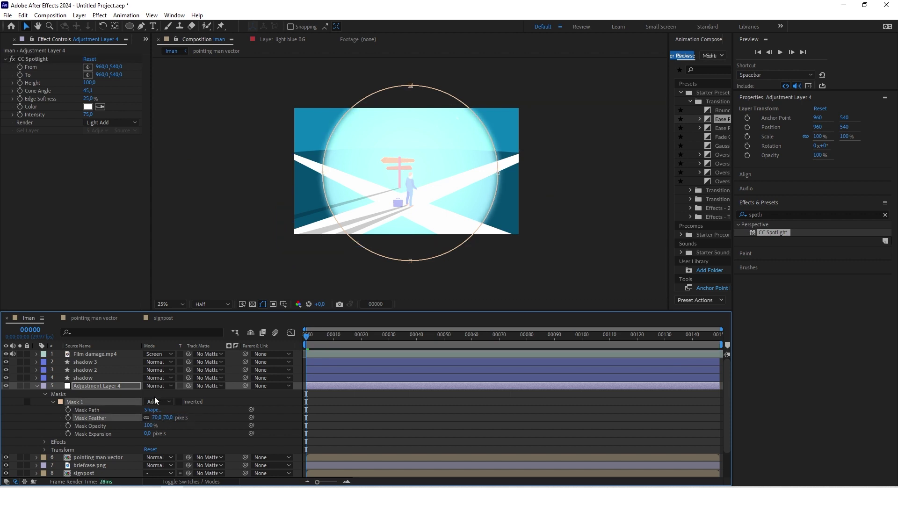
{"action": "left_click", "coordinate": [87, 114]}
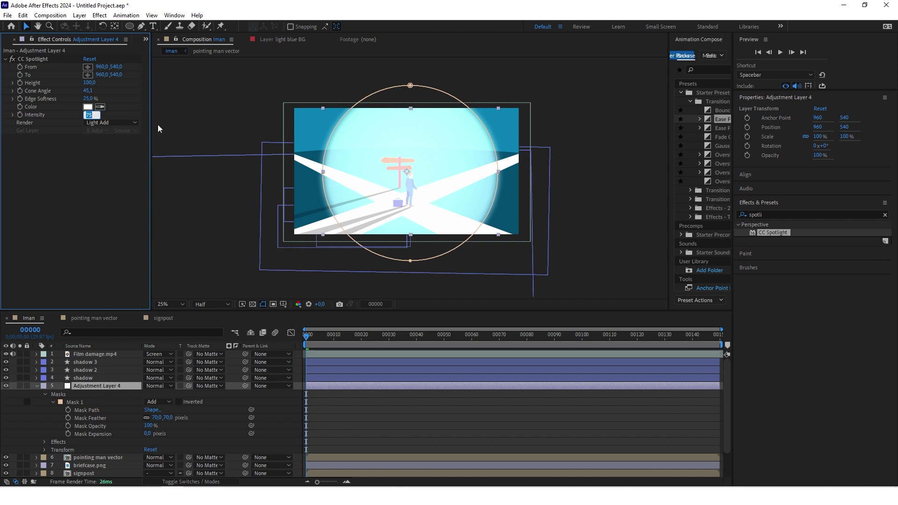
{"action": "type", "text": "10"}
{"action": "key", "text": "Return"}
Step: Apply the VR Glow effect to the adjustment layer and raise its luma threshold to 1.00
{"action": "left_click", "coordinate": [778, 162]}
{"action": "type", "text": "glo"}
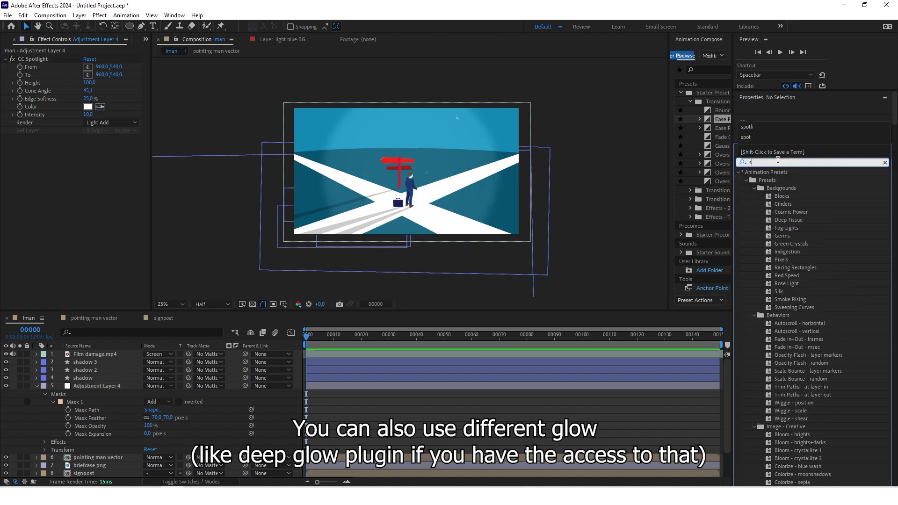
{"action": "type", "text": "w"}
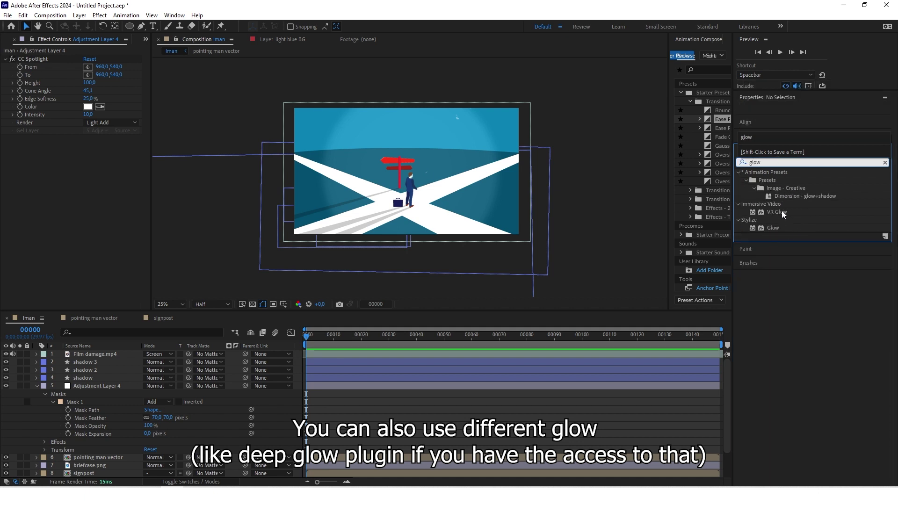
{"action": "left_click_drag", "start_coordinate": [778, 212], "coordinate": [331, 386]}
{"action": "left_click_drag", "start_coordinate": [88, 196], "coordinate": [149, 201]}
Step: Set VR Glow's radius to 50, brightness to 0.40 and saturation to 0.50, then deselect the layer
{"action": "left_click", "coordinate": [87, 204]}
{"action": "type", "text": "50"}
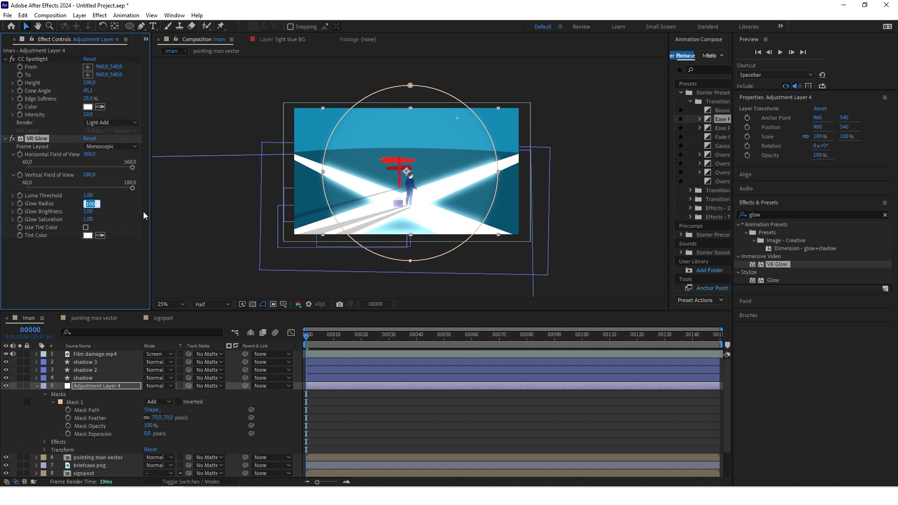
{"action": "key", "text": "Return"}
{"action": "left_click", "coordinate": [88, 212]}
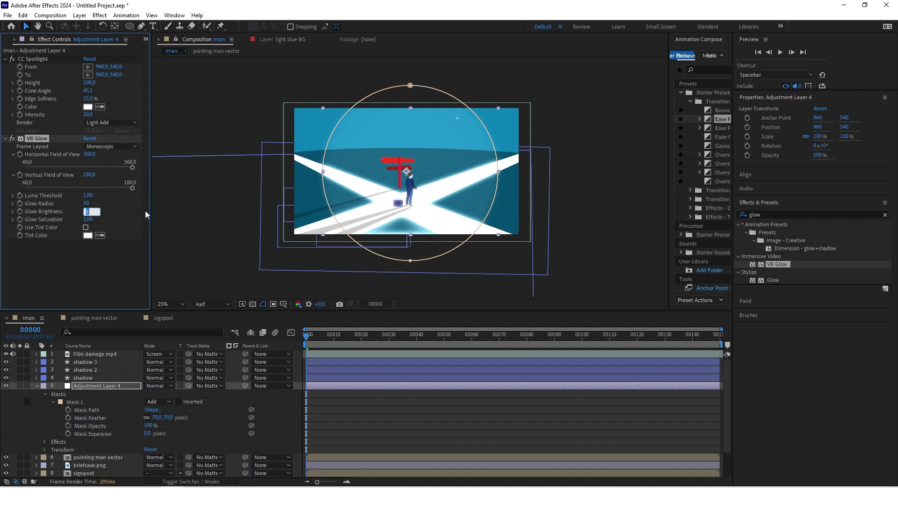
{"action": "type", "text": "0,4"}
{"action": "key", "text": "Return"}
{"action": "left_click", "coordinate": [87, 219]}
{"action": "type", "text": "0,5"}
{"action": "key", "text": "Return"}
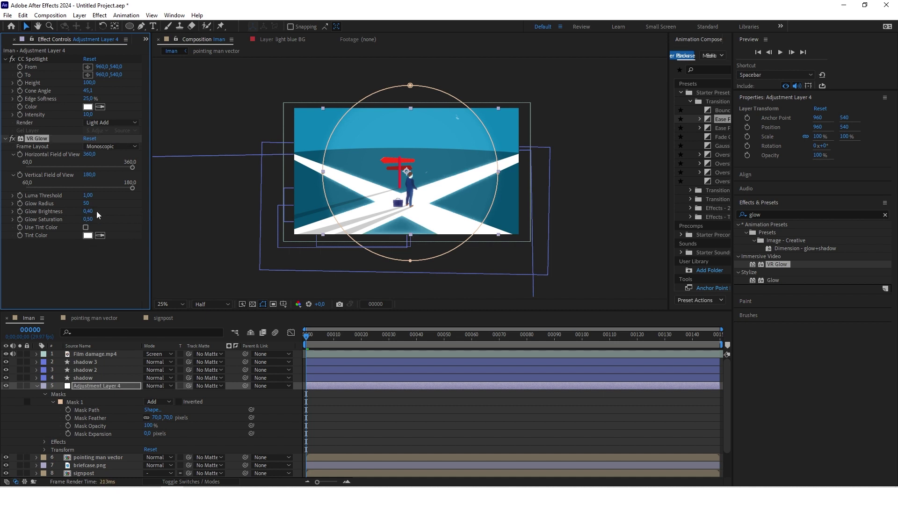
{"action": "left_click", "coordinate": [600, 175]}
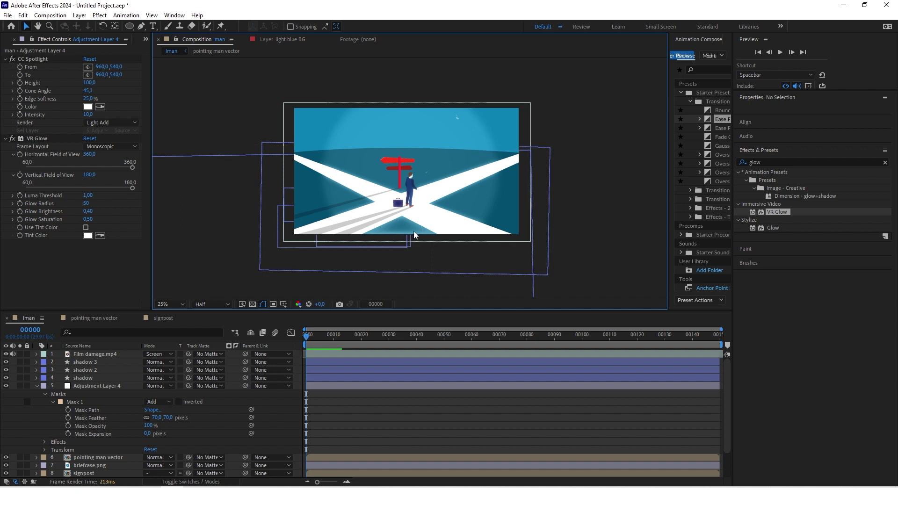
Step: Set VR Glow's vertical field of view to 129 and glow radius to 40 on the adjustment layer, then deselect it
{"action": "left_click_drag", "start_coordinate": [133, 189], "coordinate": [87, 188]}
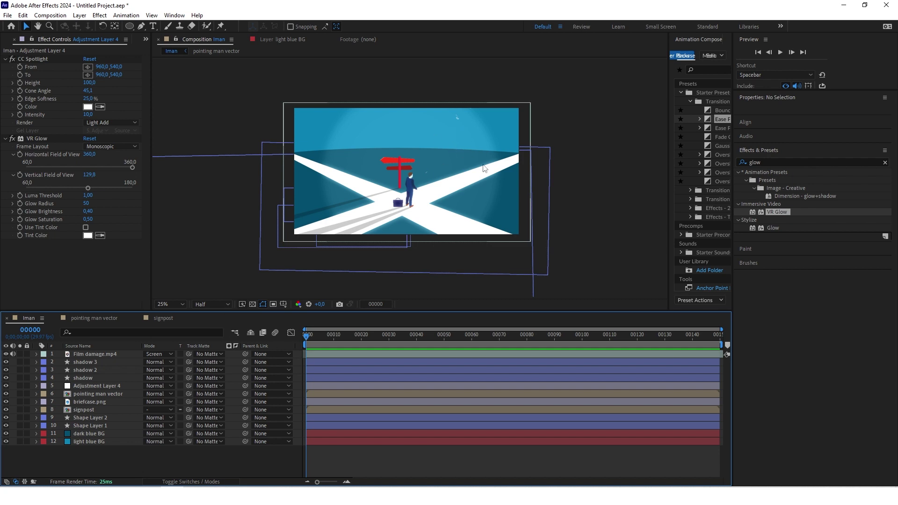
{"action": "left_click", "coordinate": [87, 203]}
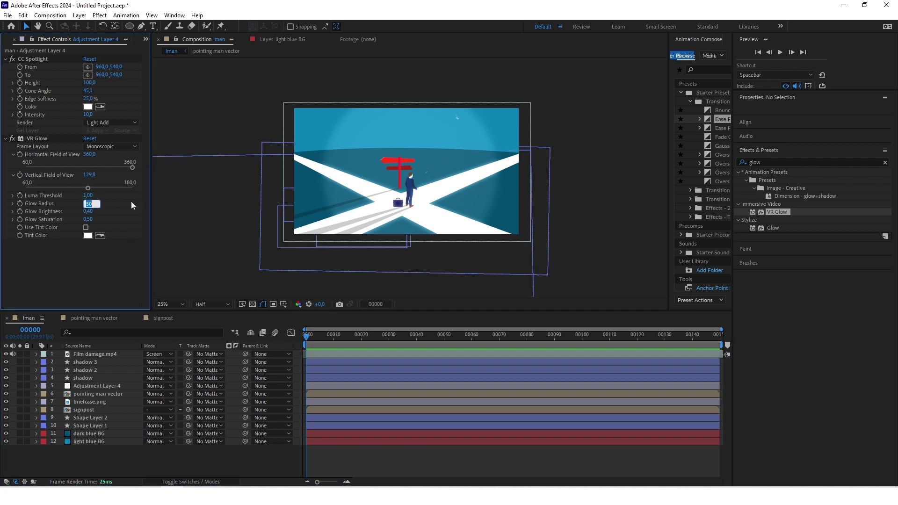
{"action": "type", "text": "40"}
{"action": "key", "text": "Return"}
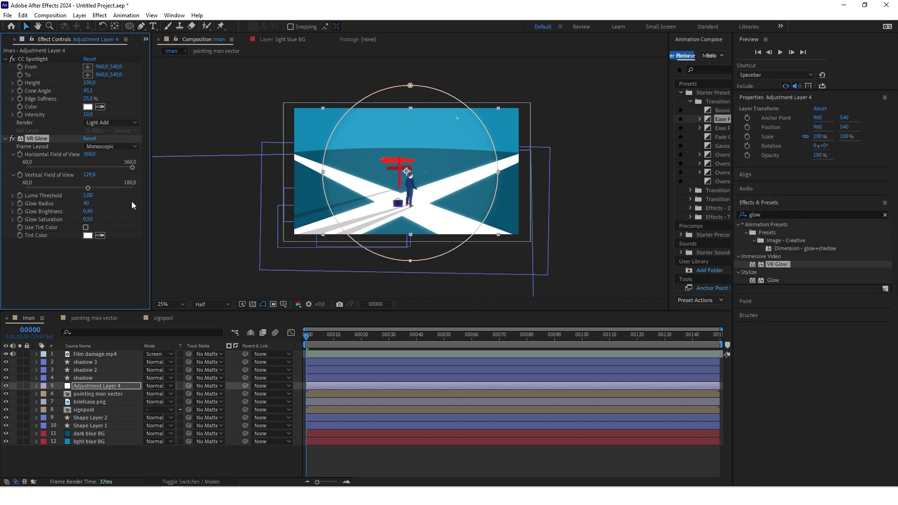
{"action": "left_click", "coordinate": [605, 220]}
Step: Search the effects for "rough" and apply Roughen Edges to Shape Layer 1
{"action": "left_click", "coordinate": [836, 162]}
{"action": "key", "text": "ctrl+a"}
{"action": "key", "text": "BackSpace"}
{"action": "type", "text": "rough"}
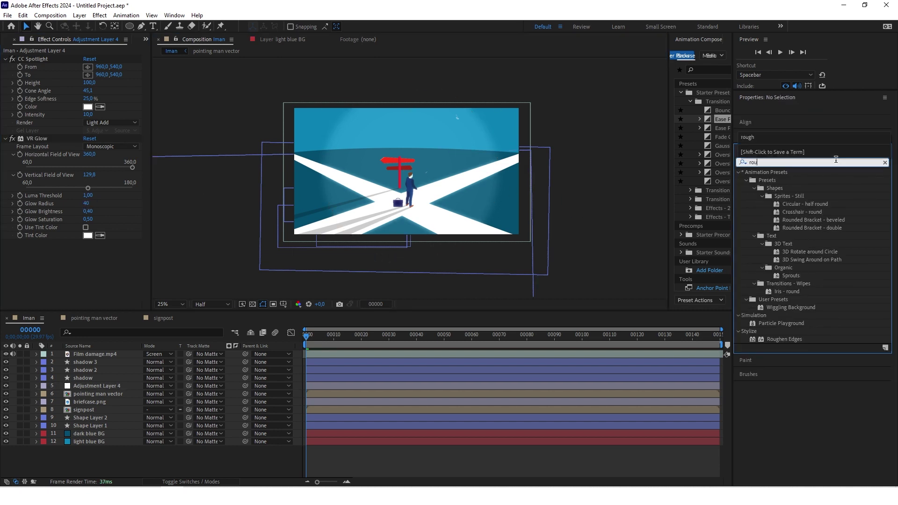
{"action": "left_click_drag", "start_coordinate": [785, 180], "coordinate": [101, 427]}
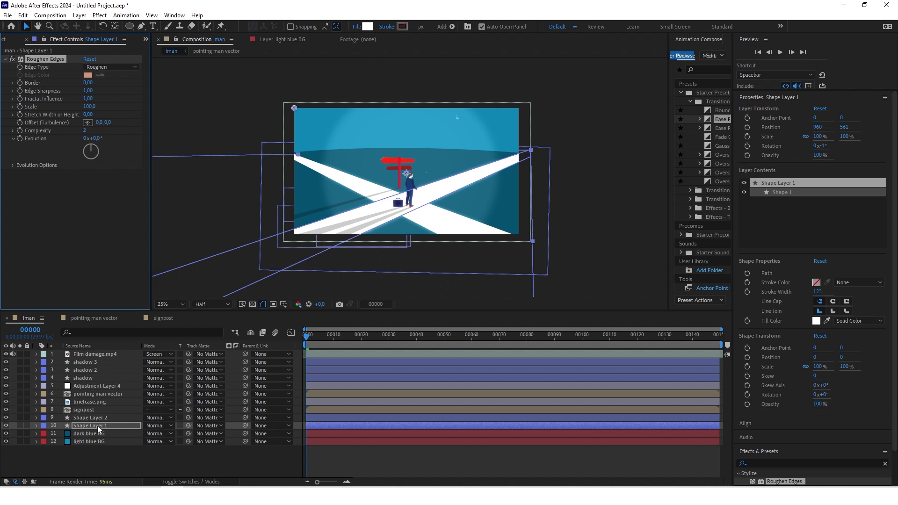
Step: Rename both Shape Layer 1 and Shape Layer 2 as "road"
{"action": "left_click", "coordinate": [98, 426]}
{"action": "key", "text": "Return"}
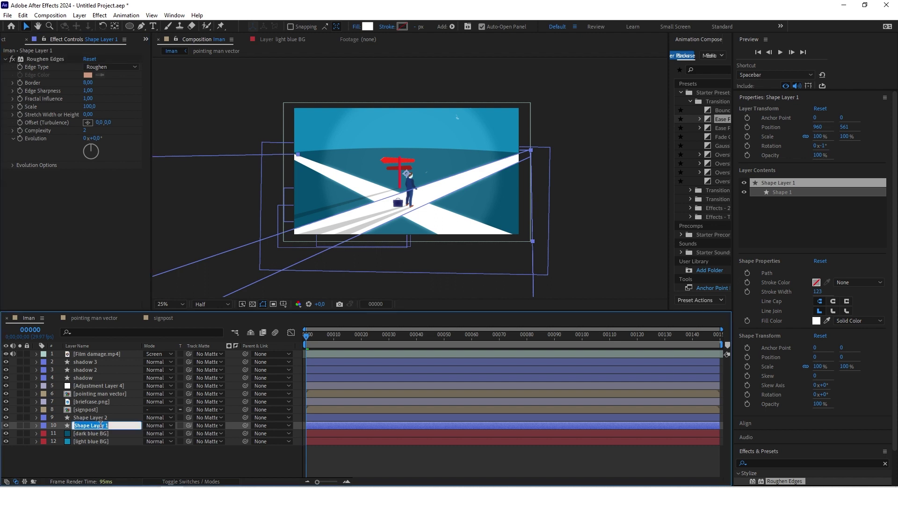
{"action": "type", "text": "road"}
{"action": "key", "text": "Return"}
{"action": "left_click", "coordinate": [126, 418]}
{"action": "key", "text": "Return"}
{"action": "type", "text": "roa"}
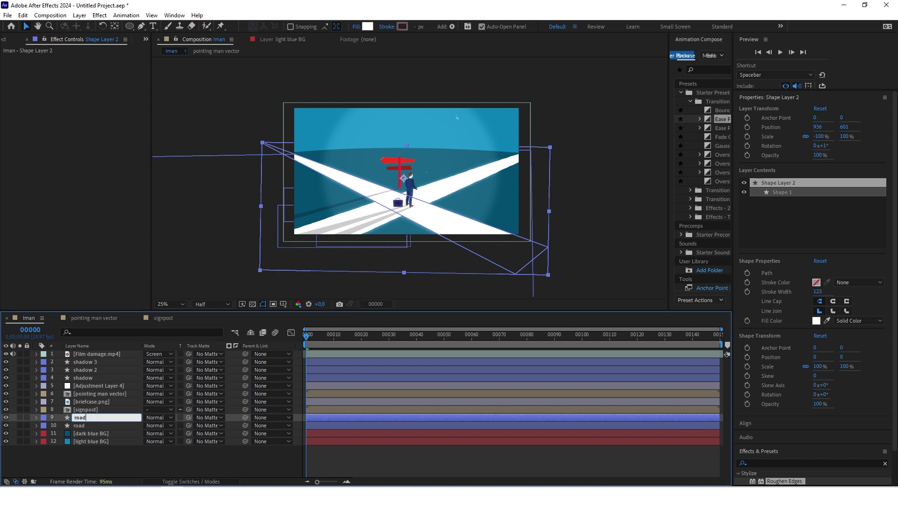
{"action": "left_click", "coordinate": [124, 453]}
Step: Set the lower road layer's Roughen Edges border to 5, edge sharpness to 7.09, scale to 10 and complexity to 1
{"action": "scroll", "coordinate": [407, 168], "scroll_direction": "up", "scroll_amount": 1}
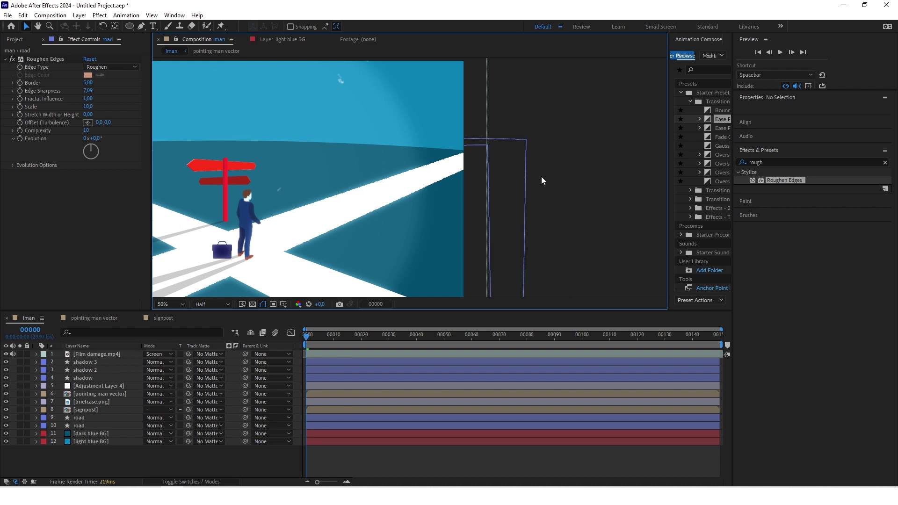
{"action": "left_click_drag", "start_coordinate": [88, 84], "coordinate": [90, 91]}
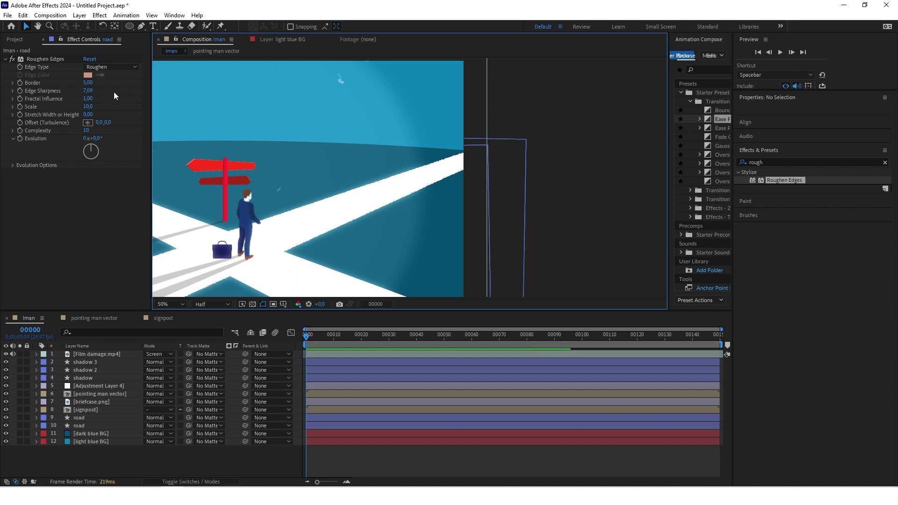
{"action": "left_click", "coordinate": [30, 107]}
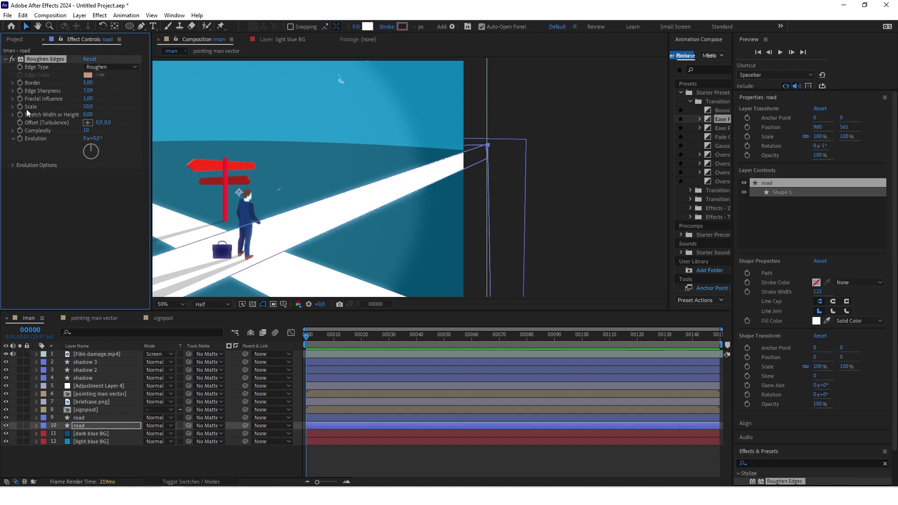
{"action": "left_click", "coordinate": [61, 222]}
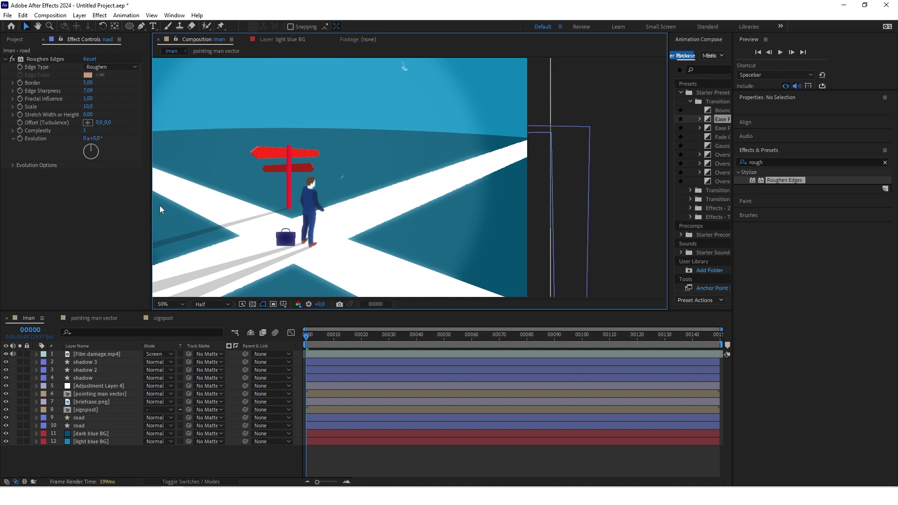
Step: Paste the adjusted Roughen Edges effect onto the upper road layer and deselect it
{"action": "left_click", "coordinate": [397, 193]}
{"action": "scroll", "coordinate": [396, 193], "scroll_direction": "down", "scroll_amount": 2}
{"action": "left_click", "coordinate": [81, 418]}
{"action": "left_click", "coordinate": [59, 128]}
{"action": "key", "text": "ctrl+v"}
{"action": "left_click", "coordinate": [610, 203]}
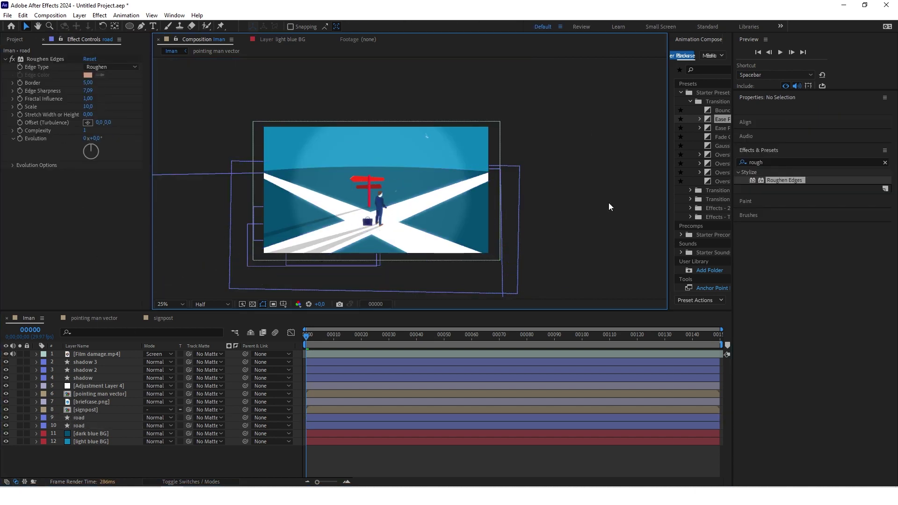
Step: Paste the copied Roughen Edges effect onto the shadow layers
{"action": "left_click", "coordinate": [97, 377]}
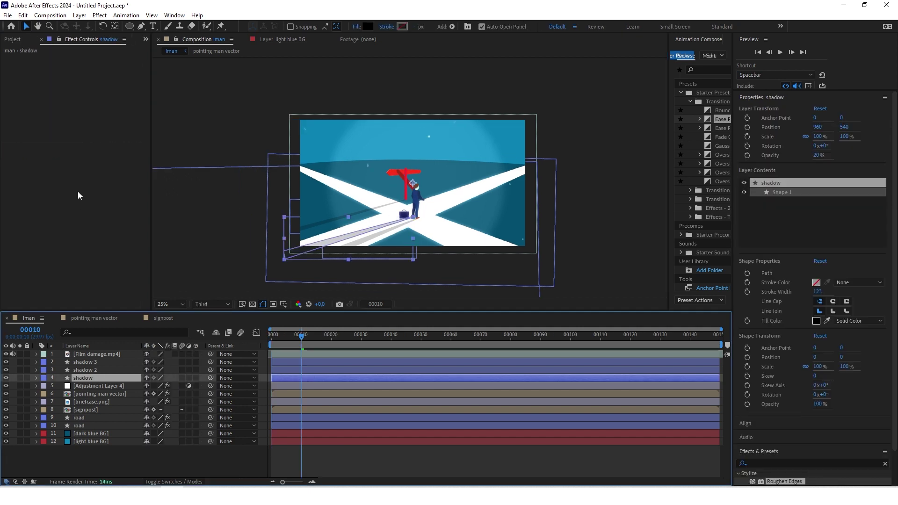
{"action": "left_click", "coordinate": [69, 173]}
{"action": "key", "text": "ctrl+v"}
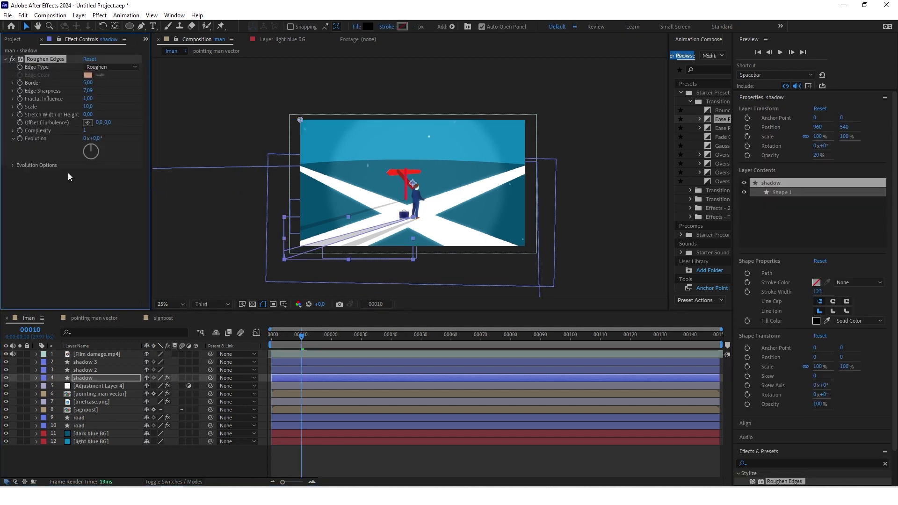
{"action": "left_click", "coordinate": [100, 370]}
{"action": "left_click", "coordinate": [83, 233]}
{"action": "key", "text": "ctrl+v"}
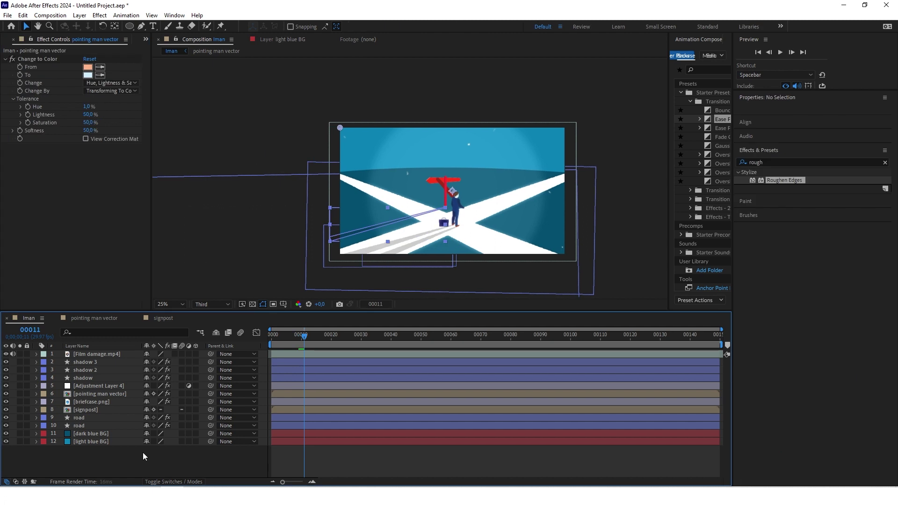
Step: Paste Roughen Edges onto the pointing man vector layer, set border to 3, scale to 25 and complexity to 2, and preview it
{"action": "left_click", "coordinate": [108, 394]}
{"action": "left_click", "coordinate": [73, 181]}
{"action": "key", "text": "ctrl+v"}
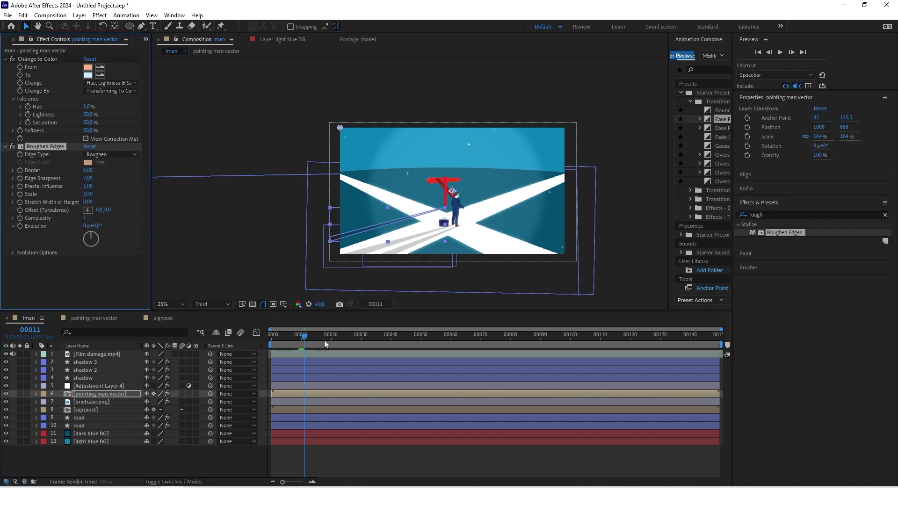
{"action": "left_click_drag", "start_coordinate": [305, 340], "coordinate": [311, 340]}
{"action": "left_click", "coordinate": [89, 170]}
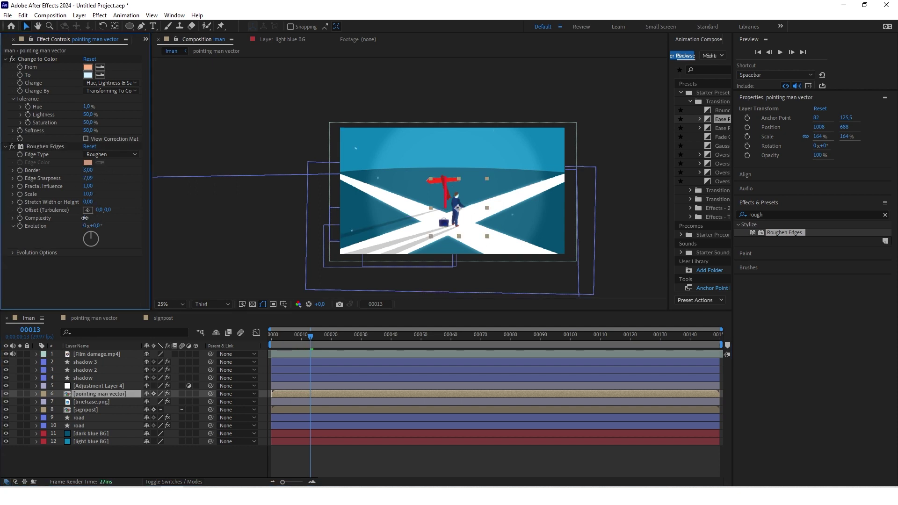
{"action": "left_click", "coordinate": [88, 193]}
{"action": "type", "text": "25"}
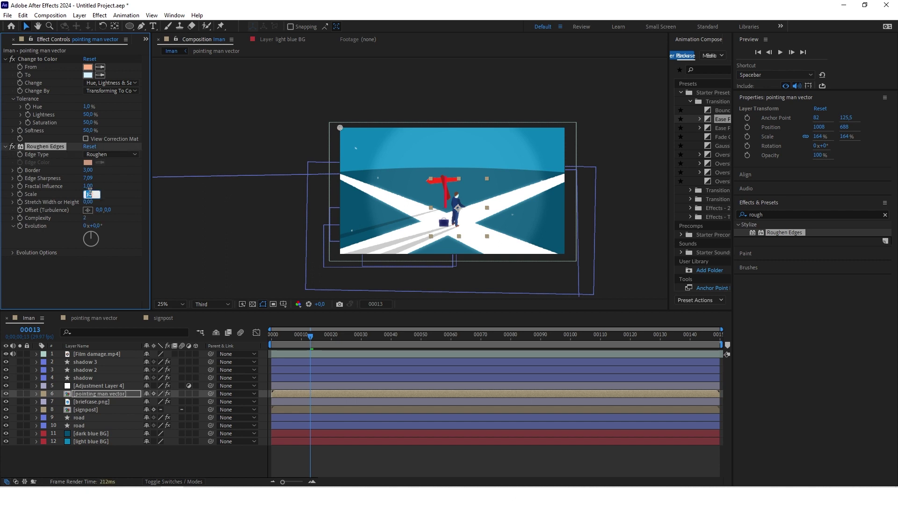
{"action": "key", "text": "Return"}
{"action": "key", "text": "space"}
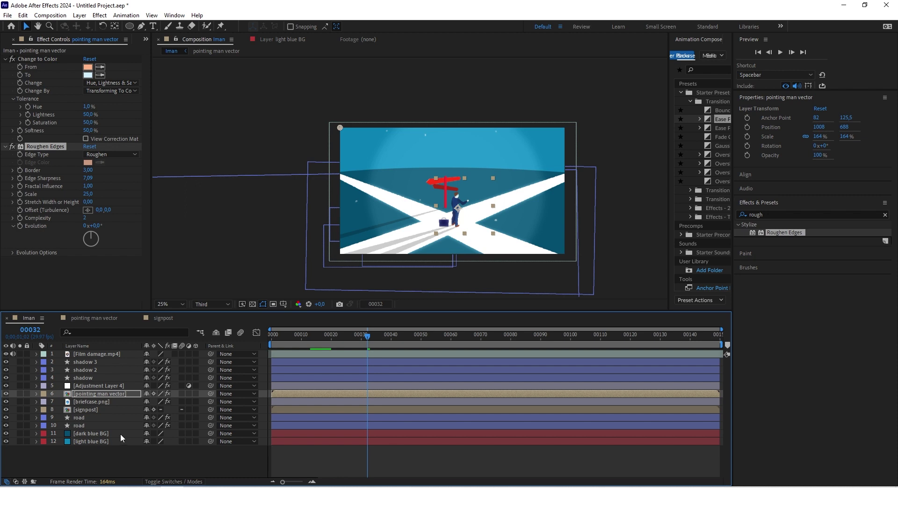
Step: Add the copied Roughen Edges effect to the signpost layer and set its border to 2
{"action": "left_click", "coordinate": [93, 410]}
{"action": "left_click", "coordinate": [85, 212]}
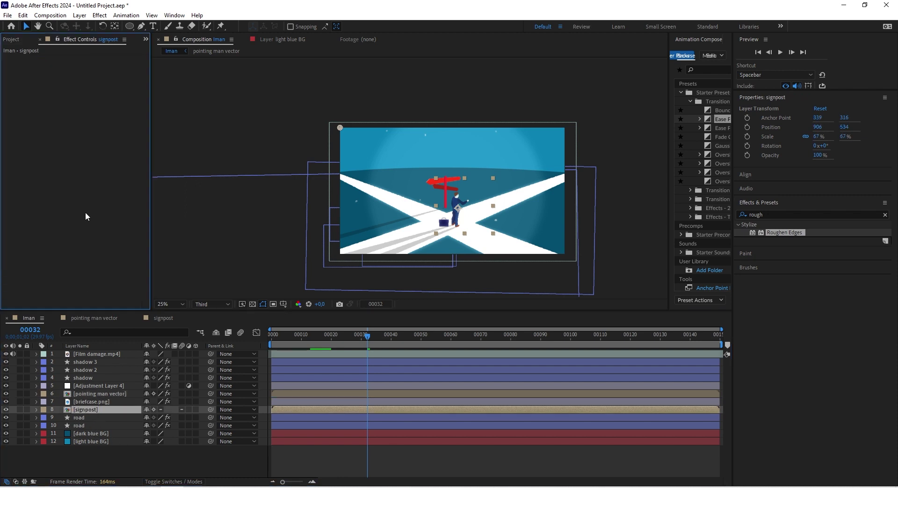
{"action": "scroll", "coordinate": [453, 186], "scroll_direction": "up", "scroll_amount": 2}
{"action": "scroll", "coordinate": [450, 190], "scroll_direction": "up", "scroll_amount": 1}
{"action": "left_click_drag", "start_coordinate": [368, 335], "coordinate": [388, 336]}
{"action": "scroll", "coordinate": [476, 208], "scroll_direction": "down", "scroll_amount": 1}
{"action": "left_click", "coordinate": [89, 83]}
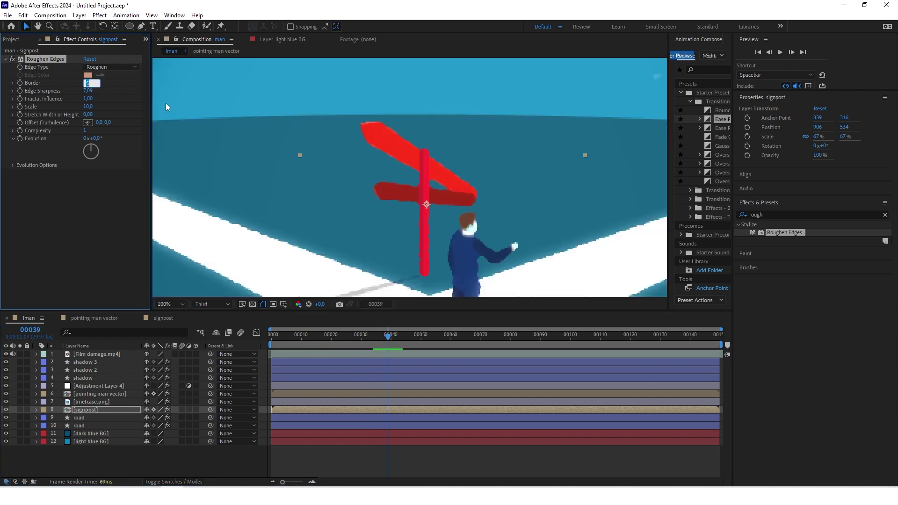
{"action": "key", "text": "BackSpace"}
{"action": "type", "text": "2"}
{"action": "key", "text": "Return"}
{"action": "scroll", "coordinate": [332, 168], "scroll_direction": "down", "scroll_amount": 1}
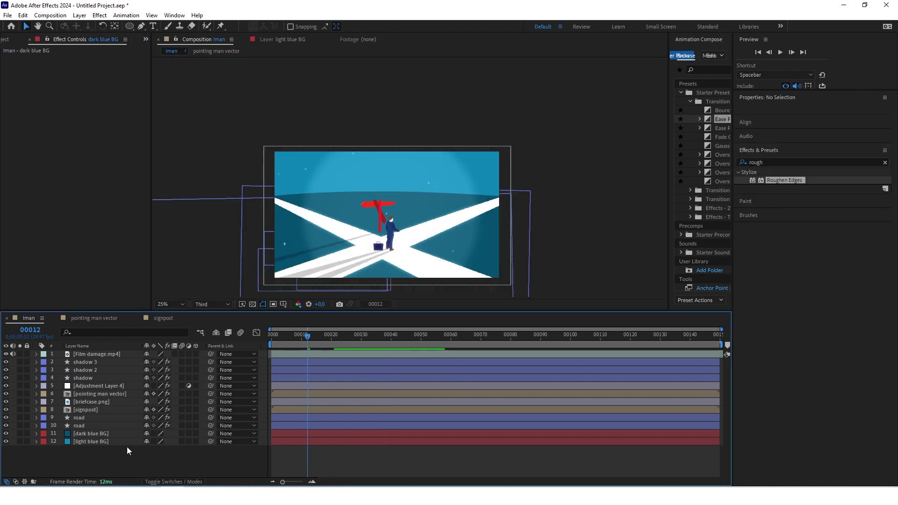
Step: Paste Roughen Edges onto the dark blue BG layer and set its border to 1.5 and scale to 100
{"action": "left_click", "coordinate": [98, 434]}
{"action": "key", "text": "ctrl+v"}
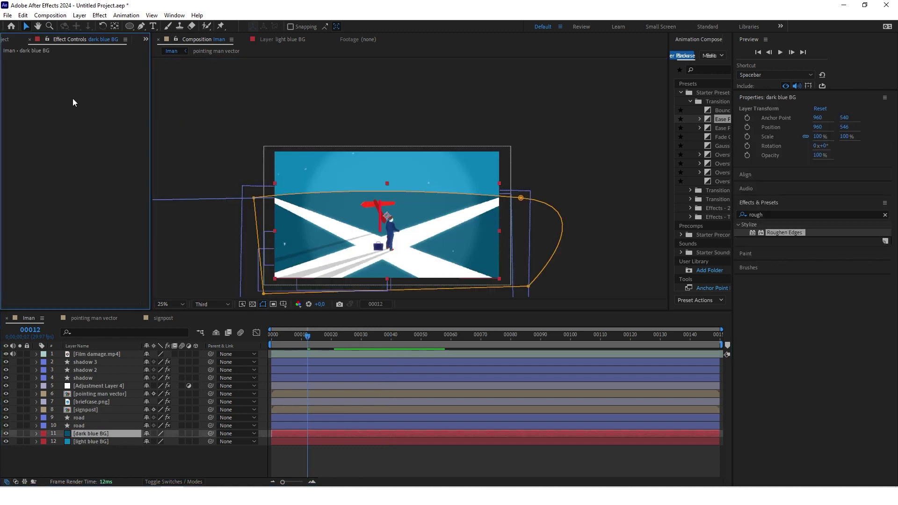
{"action": "left_click", "coordinate": [72, 99]}
{"action": "left_click", "coordinate": [87, 82]}
{"action": "type", "text": "1"}
{"action": "type", "text": ".5"}
{"action": "key", "text": "Return"}
{"action": "left_click", "coordinate": [88, 107]}
{"action": "type", "text": "100"}
{"action": "key", "text": "Return"}
{"action": "left_click", "coordinate": [596, 144]}
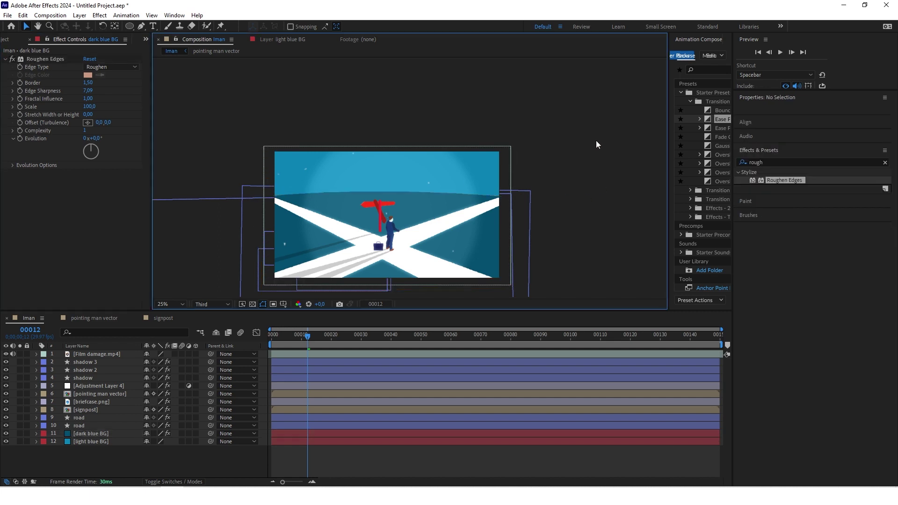
Step: Create a 1920 x 1080 yellow FFEA00 solid named "yellow path" and place it directly above the road layers
{"action": "left_click_drag", "start_coordinate": [273, 94], "coordinate": [299, 101]}
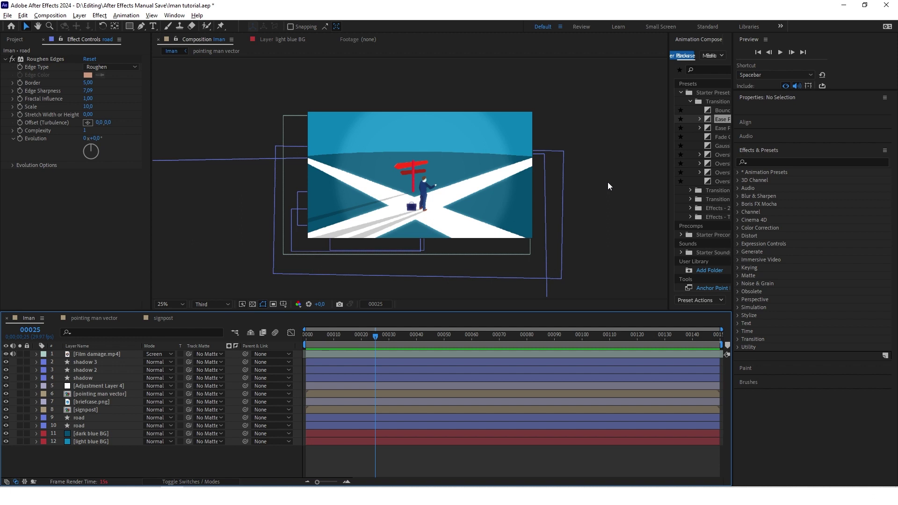
{"action": "right_click", "coordinate": [97, 461]}
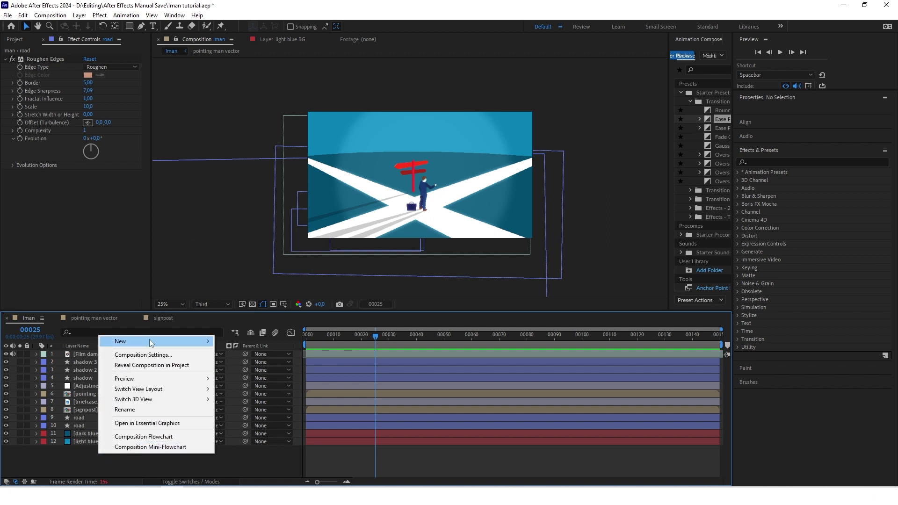
{"action": "mouse_move", "coordinate": [154, 341]}
{"action": "left_click", "coordinate": [263, 365]}
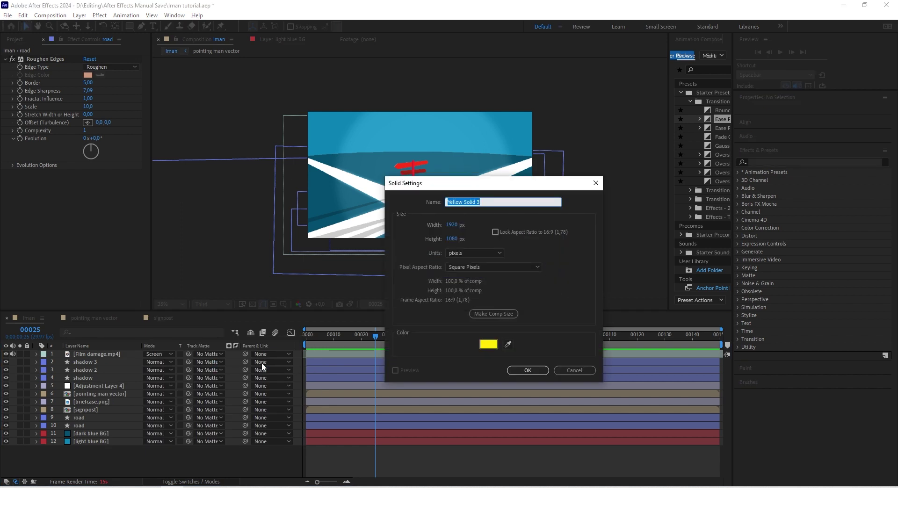
{"action": "left_click", "coordinate": [489, 345]}
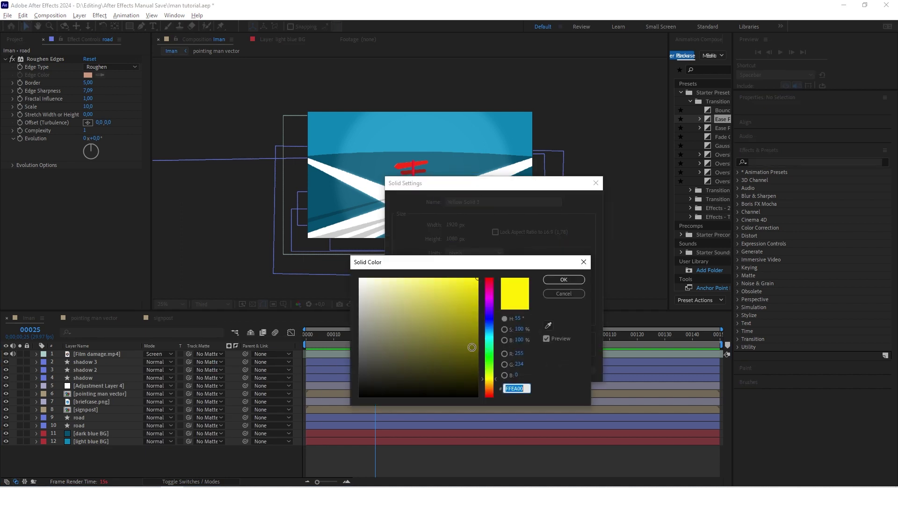
{"action": "key", "text": "Return"}
{"action": "key", "text": "Return"}
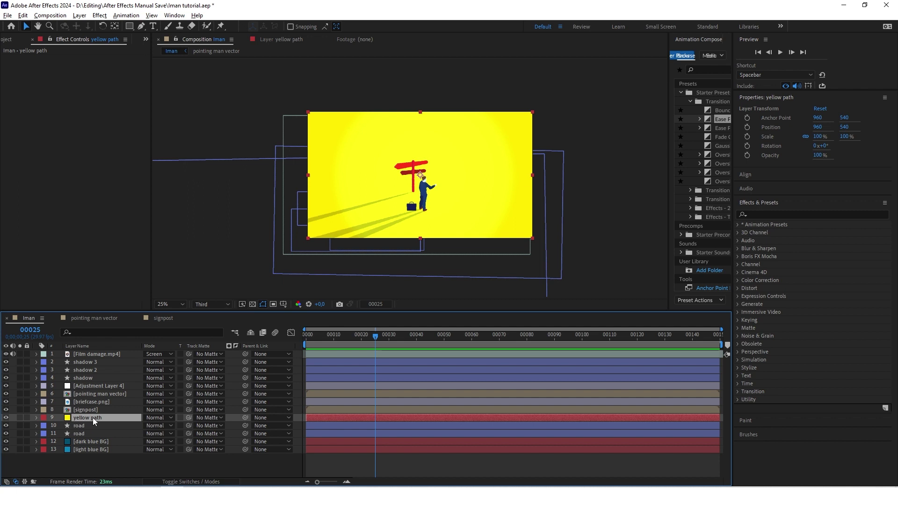
Step: Draw a four-point Pen mask on the yellow path layer beside the signpost, covering the road that runs to the upper right, and adjust its two lower corners
{"action": "left_click", "coordinate": [141, 26]}
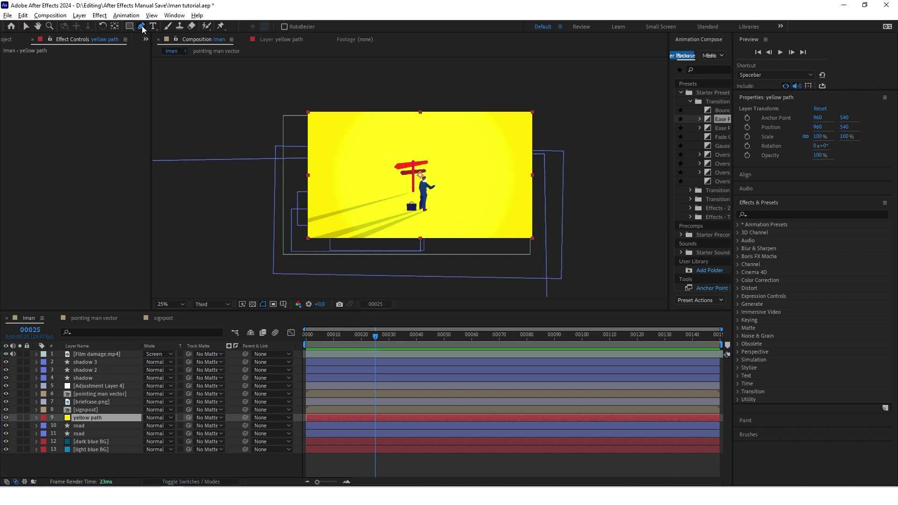
{"action": "left_click", "coordinate": [408, 132]}
{"action": "left_click", "coordinate": [552, 210]}
{"action": "left_click", "coordinate": [600, 106]}
{"action": "left_click", "coordinate": [484, 60]}
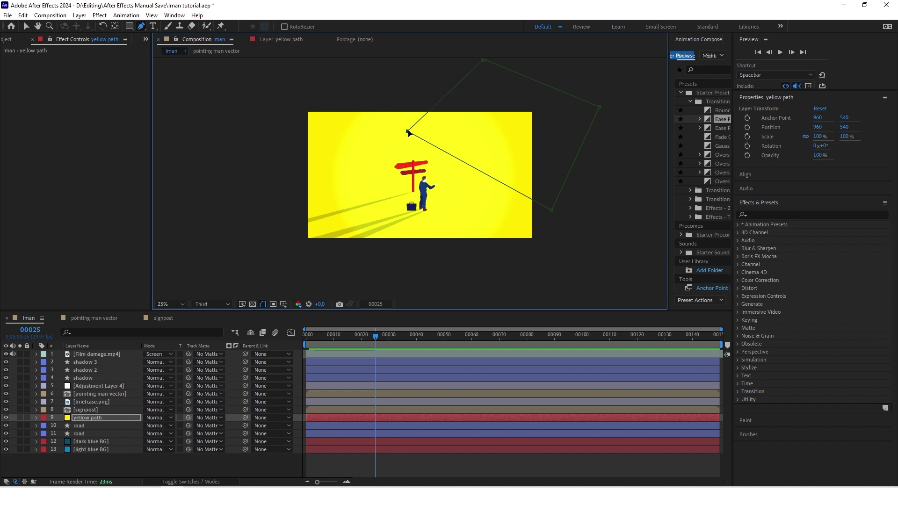
{"action": "left_click", "coordinate": [407, 132]}
{"action": "left_click_drag", "start_coordinate": [406, 131], "coordinate": [406, 183]}
{"action": "left_click_drag", "start_coordinate": [552, 210], "coordinate": [485, 214]}
{"action": "key", "text": "v"}
{"action": "left_click", "coordinate": [165, 468]}
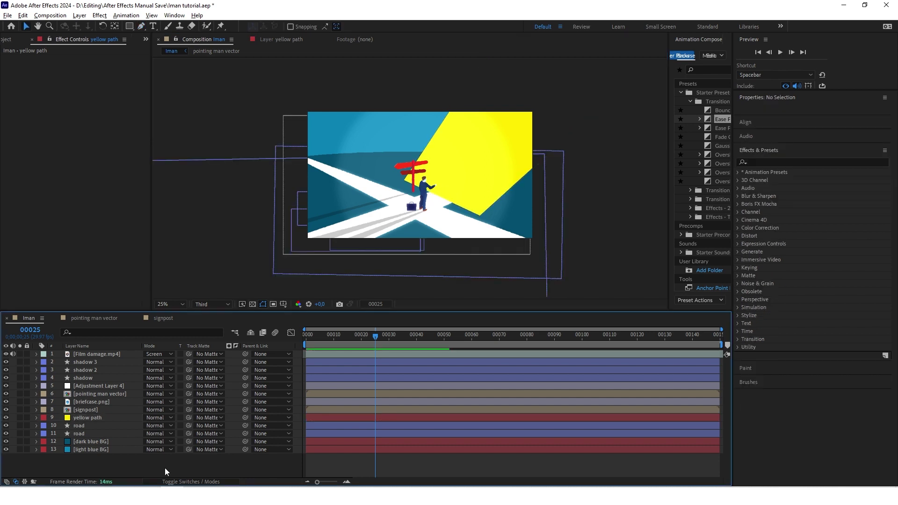
Step: Set the mask feather of the yellow path layer to 175 pixels
{"action": "left_click", "coordinate": [88, 419]}
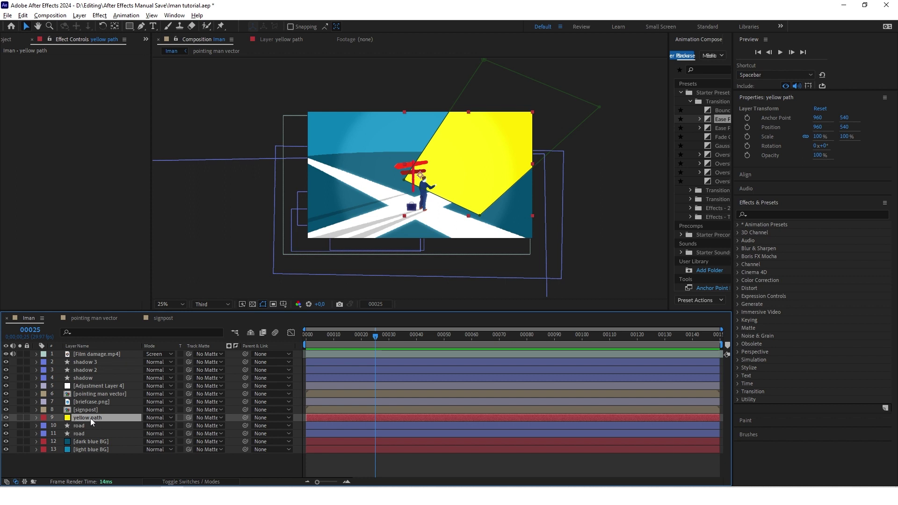
{"action": "key", "text": "m"}
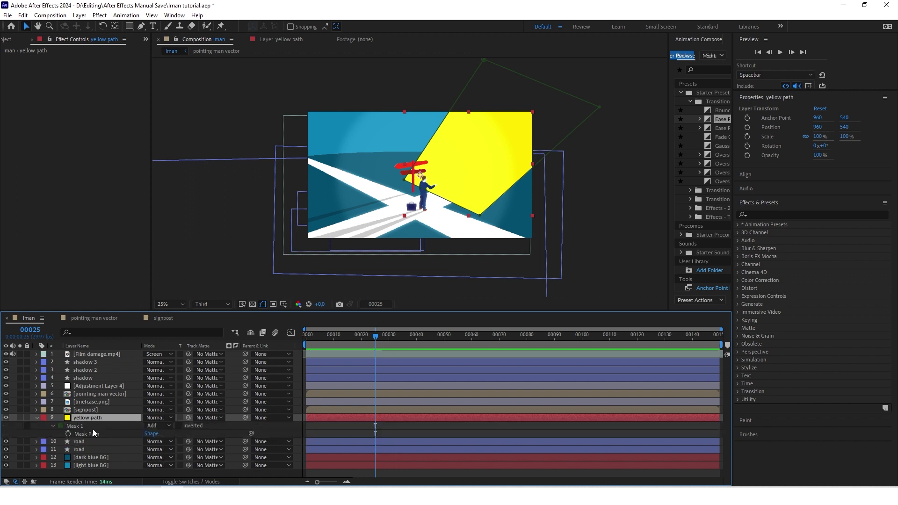
{"action": "key", "text": "m"}
{"action": "key", "text": "m"}
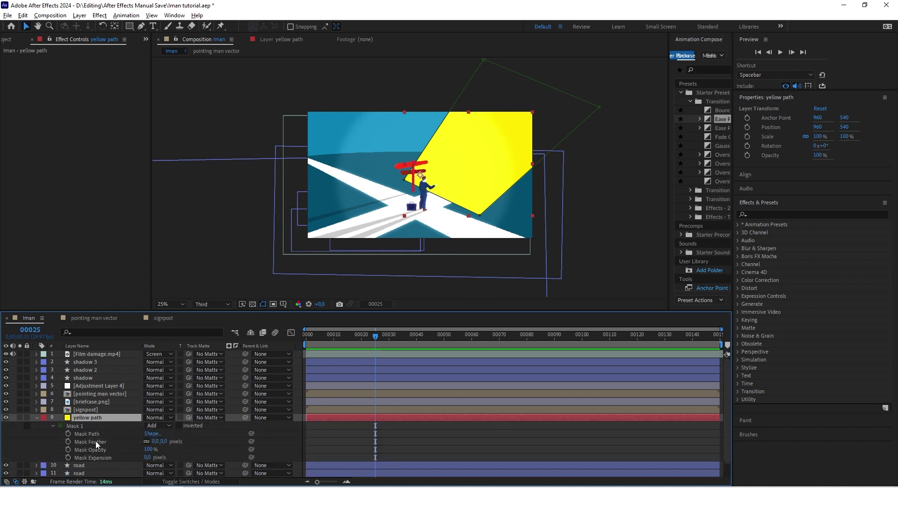
{"action": "left_click", "coordinate": [158, 442]}
{"action": "type", "text": "175"}
Step: Move the yellow path mask's two outer points farther out so the feathered edge lies beyond the frame
{"action": "left_click_drag", "start_coordinate": [600, 107], "coordinate": [658, 165]}
{"action": "left_click_drag", "start_coordinate": [485, 62], "coordinate": [470, 57]}
{"action": "key", "text": "m"}
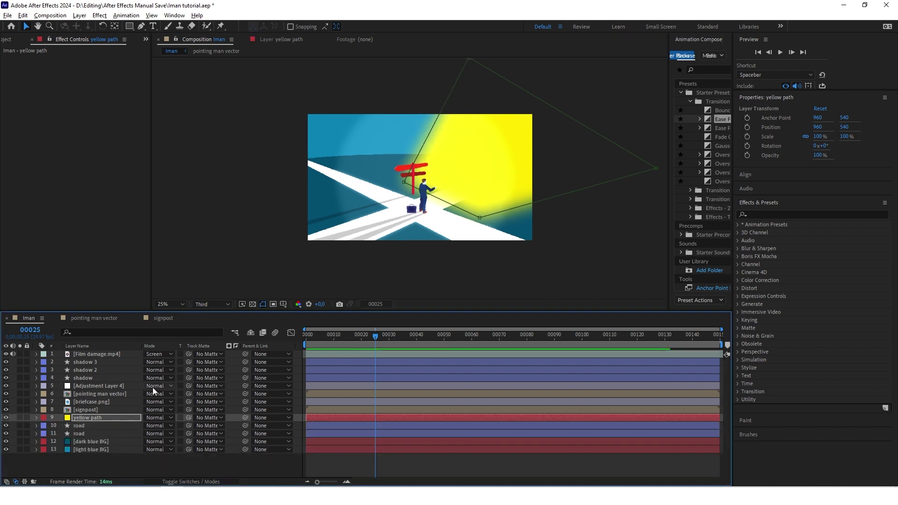
Step: Duplicate the road layer directly below yellow path and use the copy, road 2, as yellow path's track matte
{"action": "left_click", "coordinate": [81, 425]}
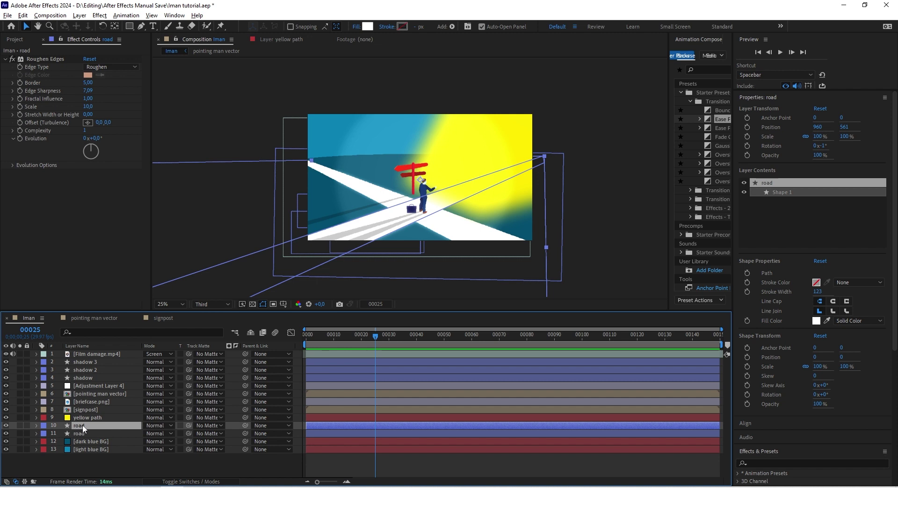
{"action": "key", "text": "ctrl+d"}
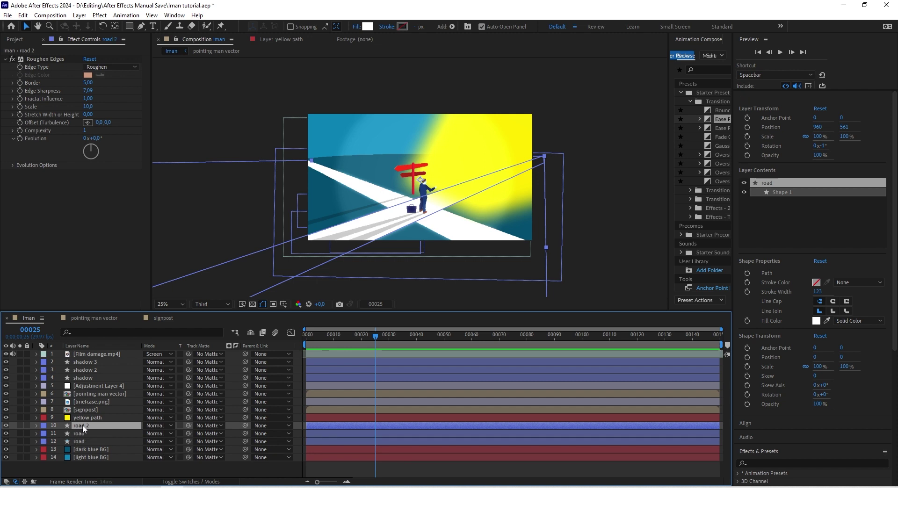
{"action": "left_click", "coordinate": [219, 417]}
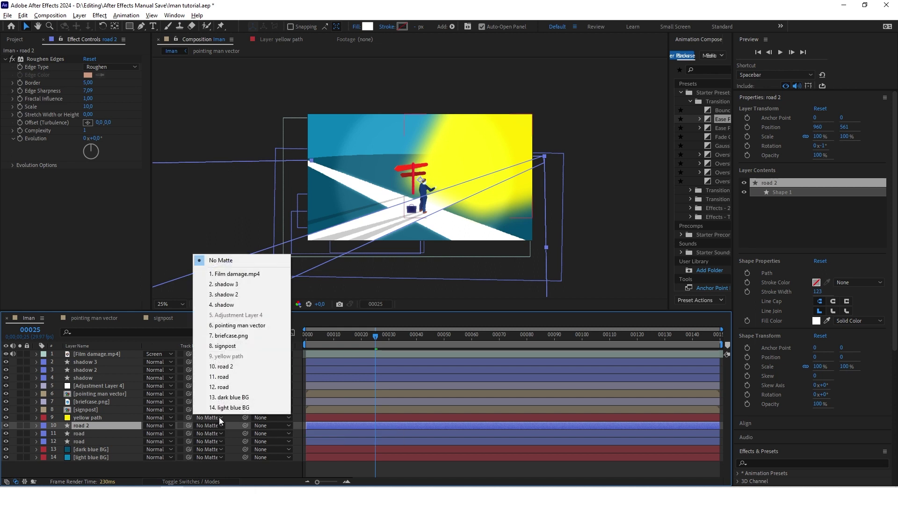
{"action": "left_click", "coordinate": [238, 366]}
Step: Keyframe the yellow path's position at 1076, 520 on frame 100 and copy that keyframe to frame 120
{"action": "left_click", "coordinate": [421, 418]}
{"action": "left_click_drag", "start_coordinate": [510, 335], "coordinate": [583, 339]}
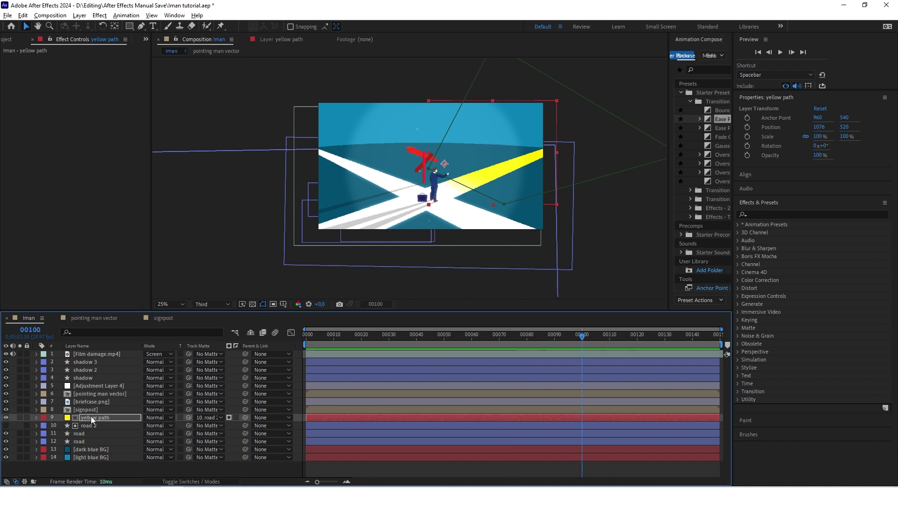
{"action": "key", "text": "p"}
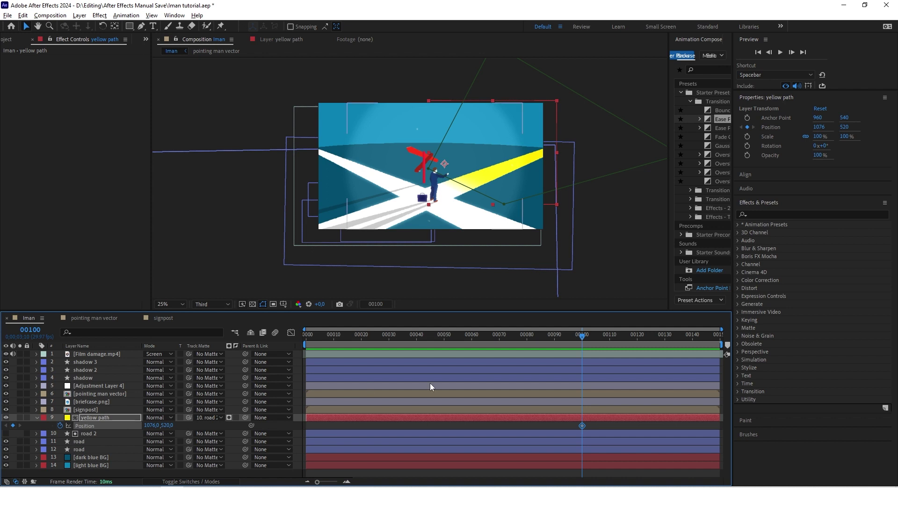
{"action": "left_click", "coordinate": [588, 337]}
{"action": "left_click_drag", "start_coordinate": [600, 338], "coordinate": [639, 339]}
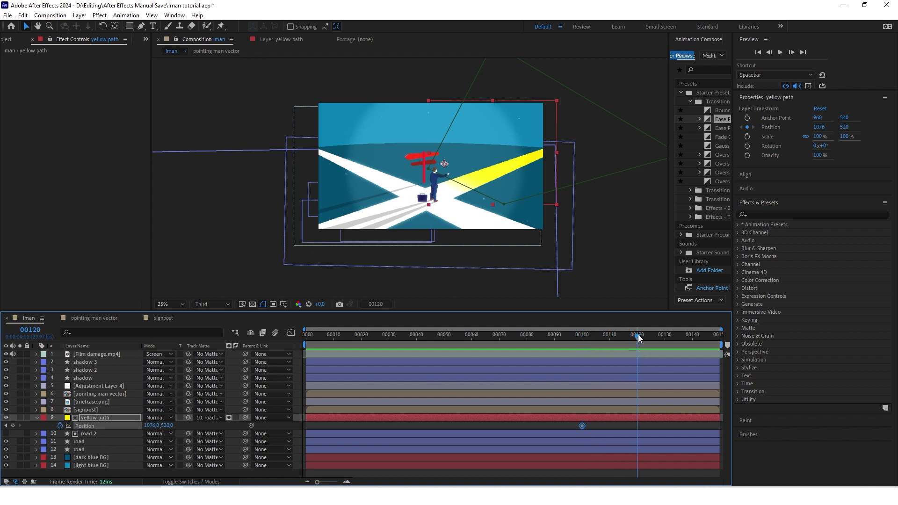
{"action": "key", "text": "ctrl+c"}
{"action": "key", "text": "ctrl+v"}
Step: On frame 100, move the yellow path layer up along the road and out of frame to position 2004, 88
{"action": "left_click", "coordinate": [582, 338]}
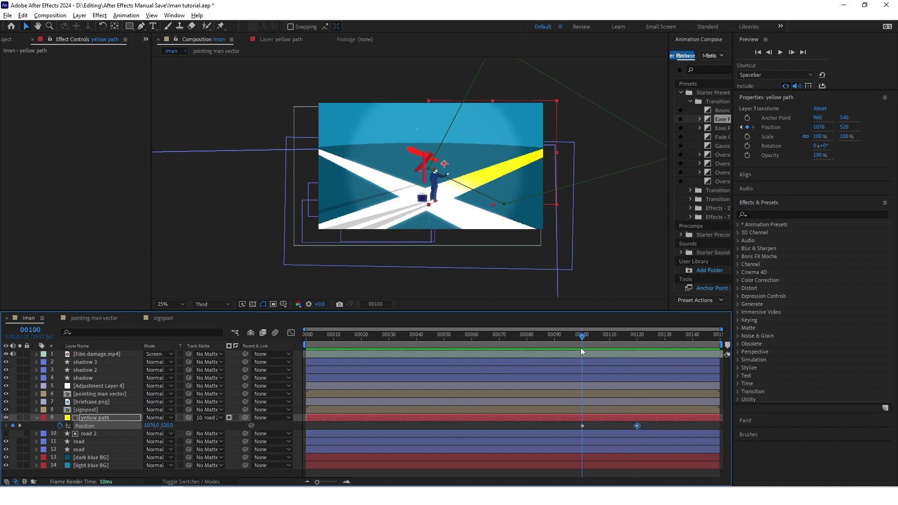
{"action": "scroll", "coordinate": [466, 154], "scroll_direction": "down", "scroll_amount": 2}
{"action": "left_click_drag", "start_coordinate": [488, 158], "coordinate": [536, 135]}
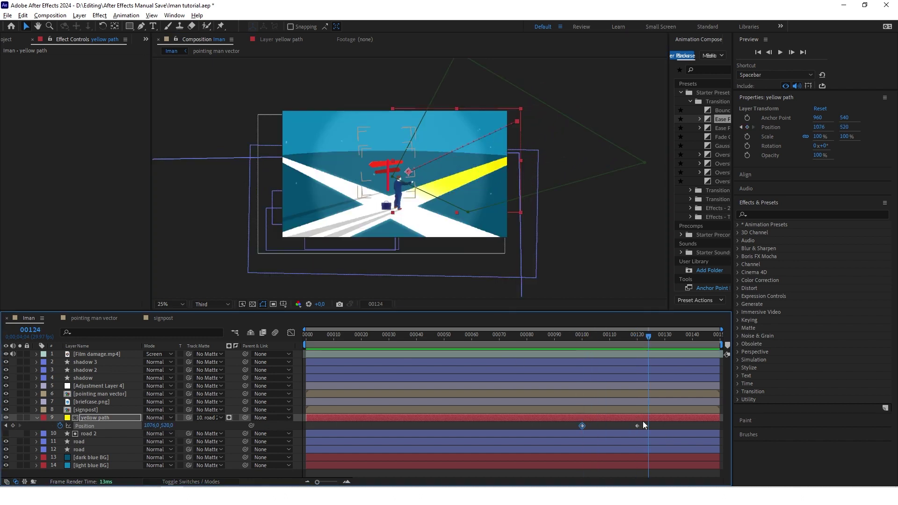
Step: Apply Easy Ease to both yellow path position keyframes and reshape their speed graph into an early peak with a long ease-out
{"action": "left_click_drag", "start_coordinate": [660, 426], "coordinate": [568, 428]}
{"action": "key", "text": "F9"}
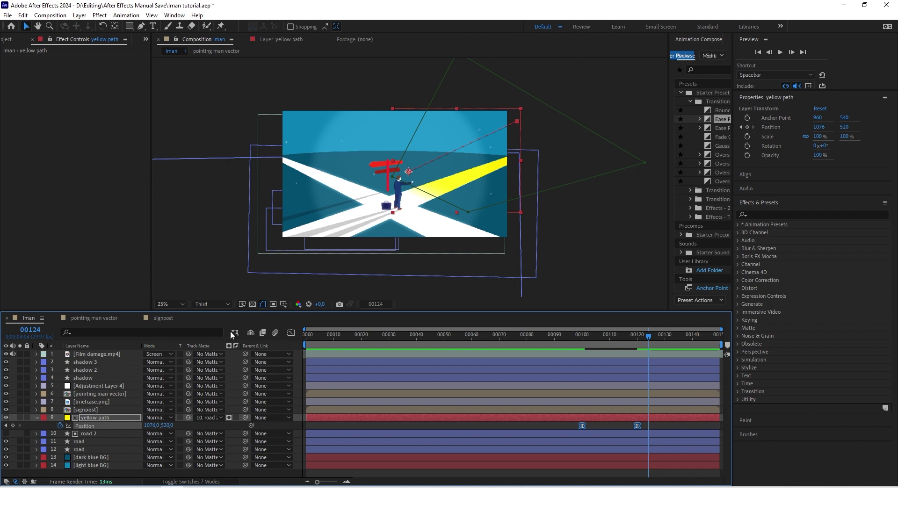
{"action": "left_click", "coordinate": [290, 333]}
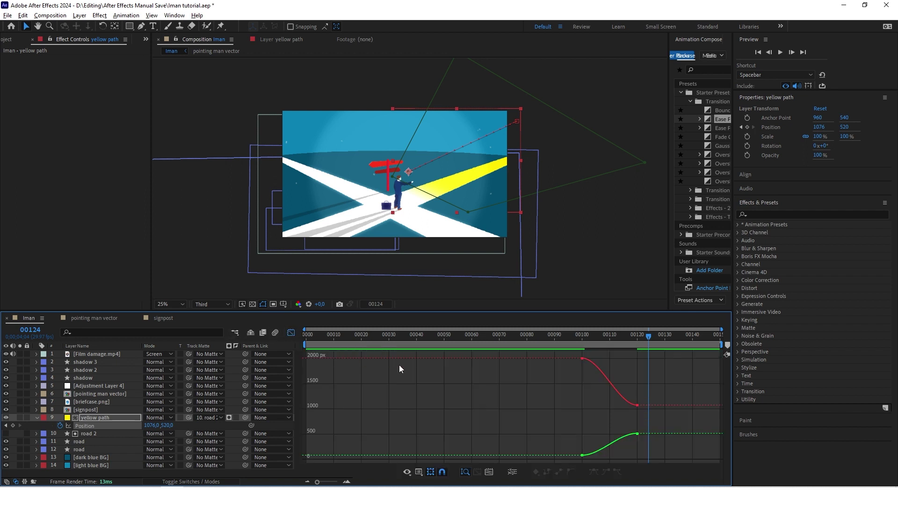
{"action": "left_click", "coordinate": [407, 472]}
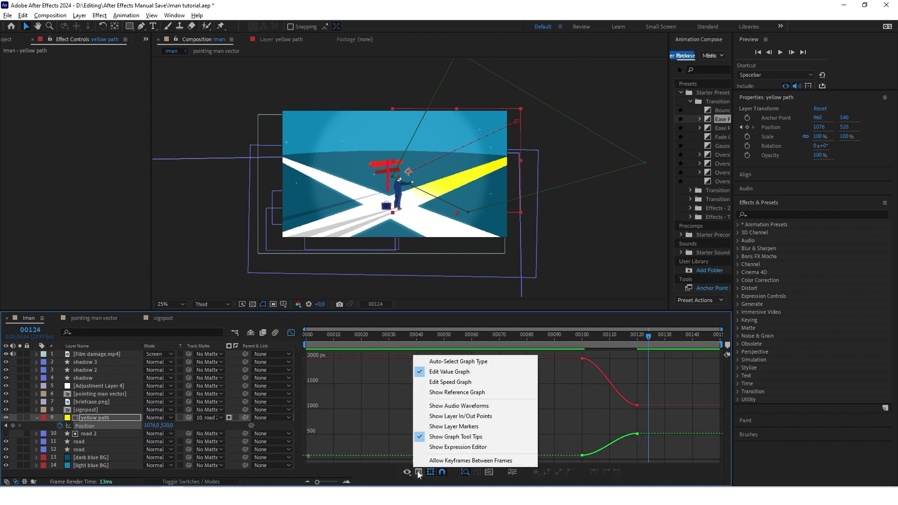
{"action": "left_click", "coordinate": [462, 381]}
{"action": "scroll", "coordinate": [628, 430], "scroll_direction": "up", "scroll_amount": 4}
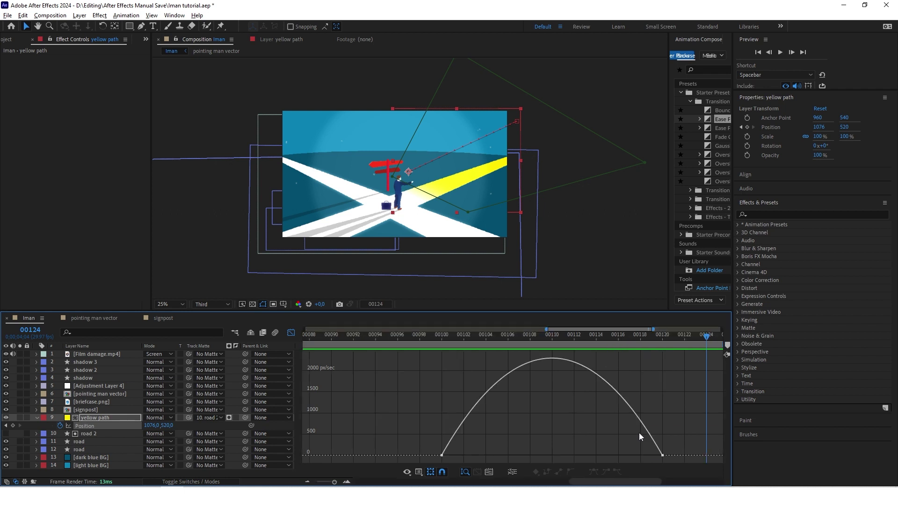
{"action": "left_click_drag", "start_coordinate": [626, 431], "coordinate": [690, 464]}
{"action": "left_click_drag", "start_coordinate": [623, 456], "coordinate": [565, 460]}
{"action": "key", "text": "shift+F3"}
Step: Preview the yellow path reveal and move its last position keyframe to frame 130
{"action": "left_click_drag", "start_coordinate": [518, 341], "coordinate": [553, 341]}
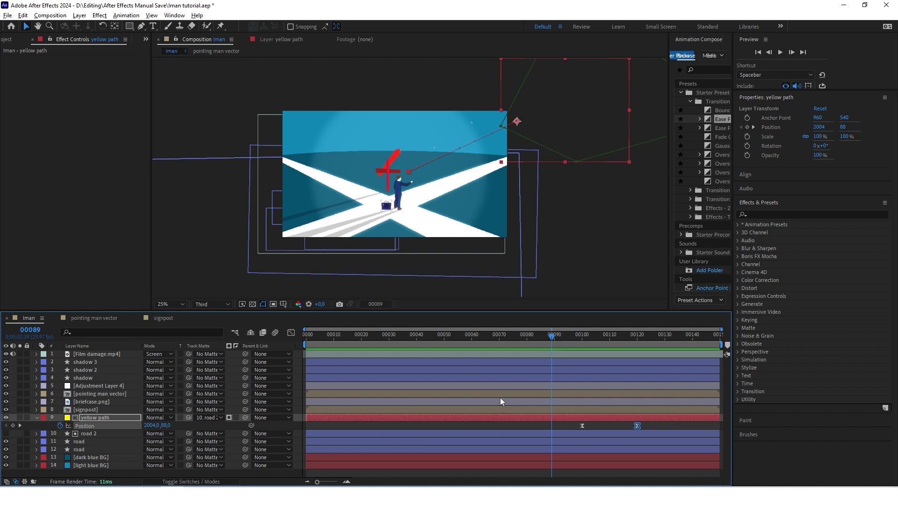
{"action": "key", "text": "space"}
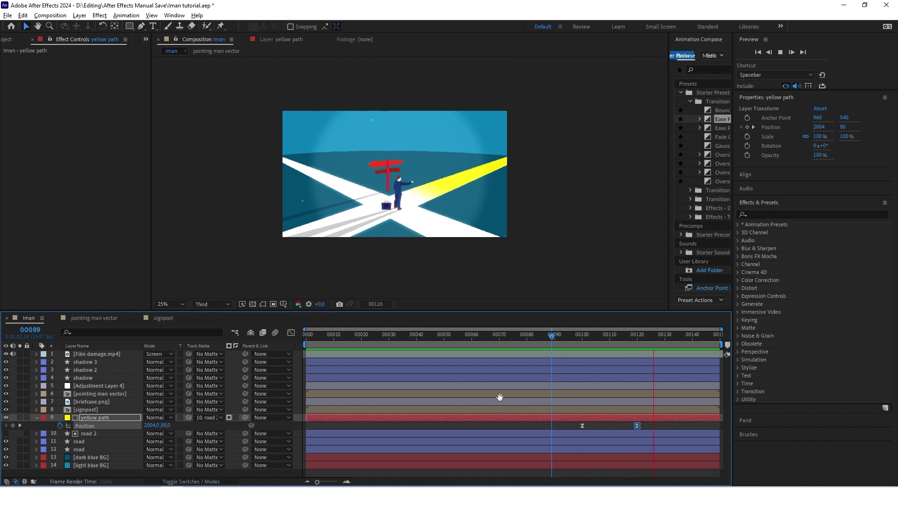
{"action": "key", "text": "space"}
{"action": "left_click_drag", "start_coordinate": [646, 335], "coordinate": [560, 336]}
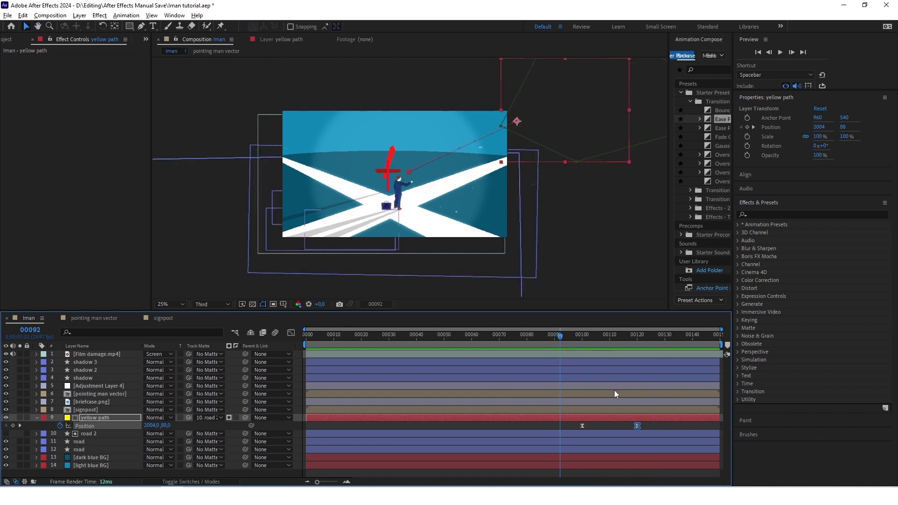
{"action": "left_click_drag", "start_coordinate": [636, 426], "coordinate": [665, 426]}
{"action": "mouse_move", "coordinate": [560, 338]}
{"action": "left_mouse_down"}
{"action": "mouse_move", "coordinate": [532, 341]}
{"action": "mouse_move", "coordinate": [591, 344]}
{"action": "mouse_move", "coordinate": [571, 342]}
{"action": "left_mouse_up"}
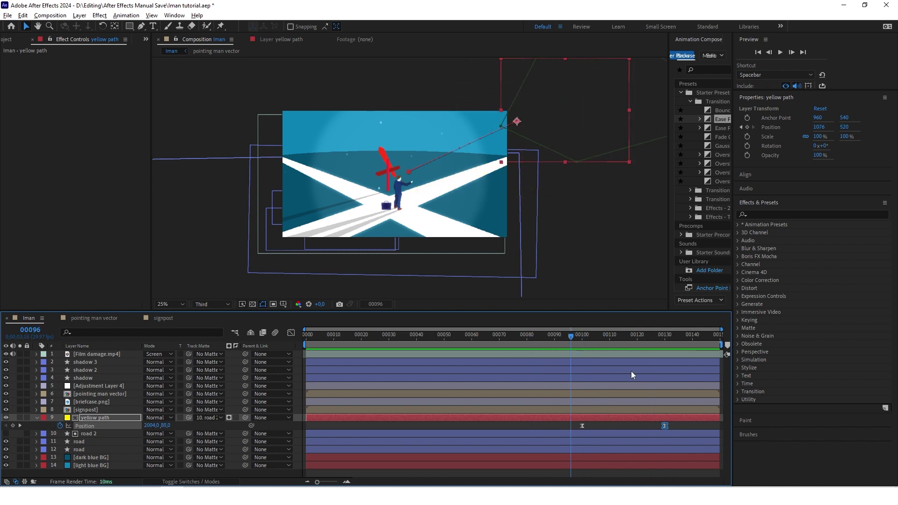
Step: Fine-tune the speed graph easing between the yellow path's two position keyframes
{"action": "left_click_drag", "start_coordinate": [685, 426], "coordinate": [570, 425]}
{"action": "left_click", "coordinate": [291, 333]}
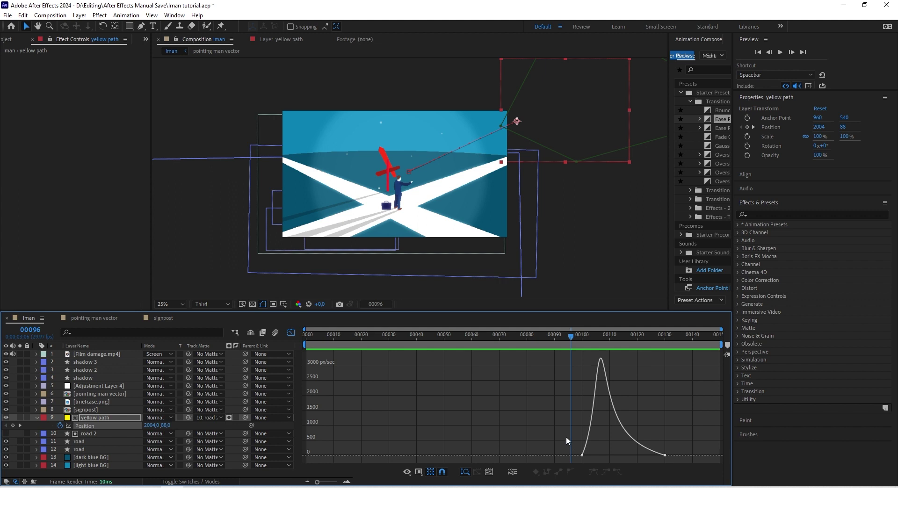
{"action": "left_click_drag", "start_coordinate": [599, 462], "coordinate": [599, 458]}
{"action": "left_click", "coordinate": [657, 452]}
{"action": "key", "text": "Page_Up"}
{"action": "key", "text": "Page_Up"}
{"action": "key", "text": "Page_Up"}
{"action": "key", "text": "shift+F3"}
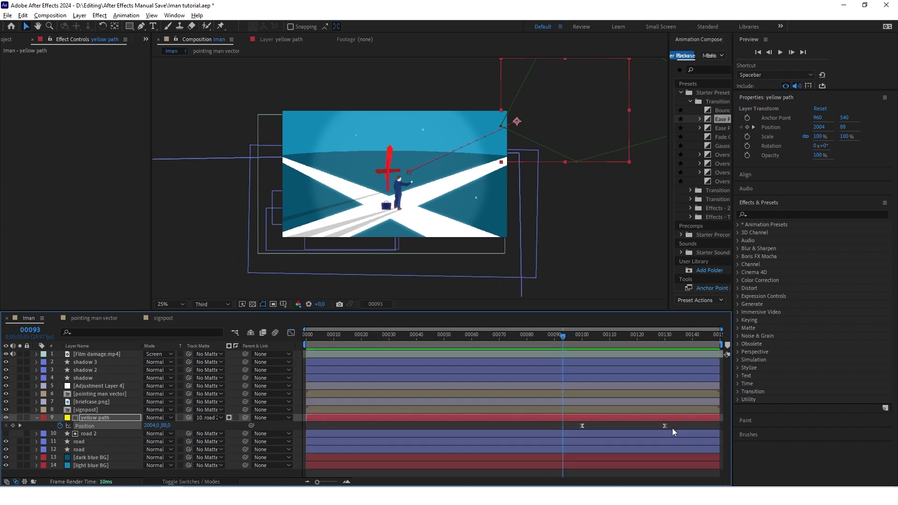
Step: Move the yellow path's first position keyframe to frame 90 and preview the reveal
{"action": "left_click_drag", "start_coordinate": [665, 425], "coordinate": [693, 425]}
{"action": "left_click_drag", "start_coordinate": [582, 425], "coordinate": [555, 430]}
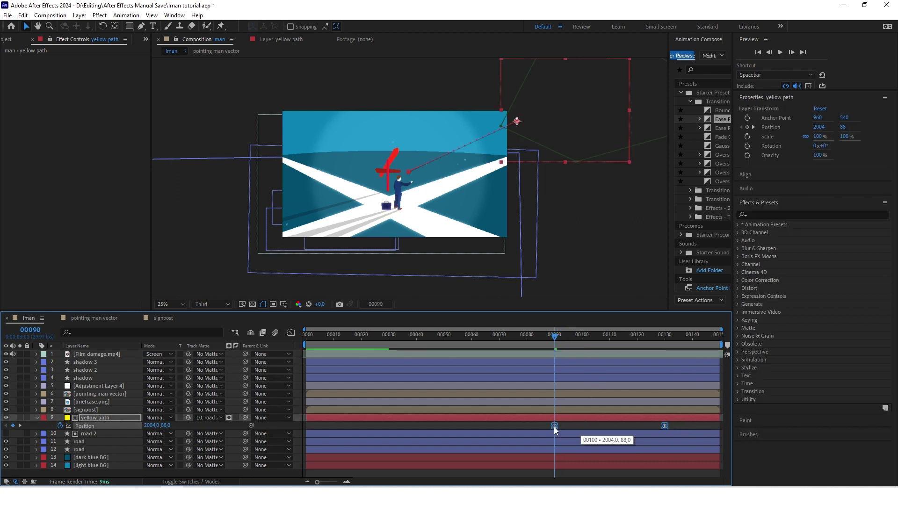
{"action": "left_click_drag", "start_coordinate": [555, 342], "coordinate": [510, 346]}
{"action": "left_click", "coordinate": [585, 426]}
{"action": "key", "text": "space"}
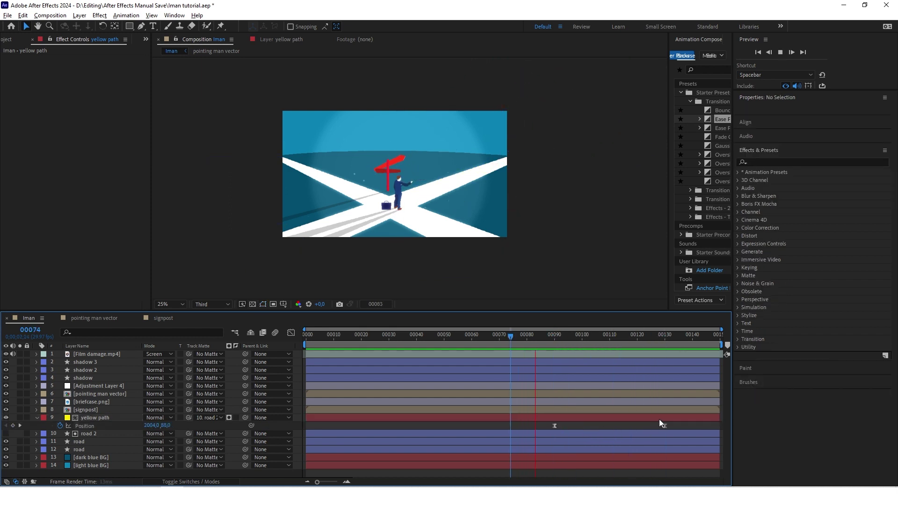
Step: Go to frame 82, collapse the yellow path layer and add a text layer reading "It's something that"
{"action": "left_click_drag", "start_coordinate": [689, 336], "coordinate": [538, 347]}
{"action": "key", "text": "Page_Up"}
{"action": "key", "text": "Page_Up"}
{"action": "key", "text": "Page_Up"}
{"action": "key", "text": "Page_Up"}
{"action": "key", "text": "Page_Up"}
{"action": "key", "text": "Page_Up"}
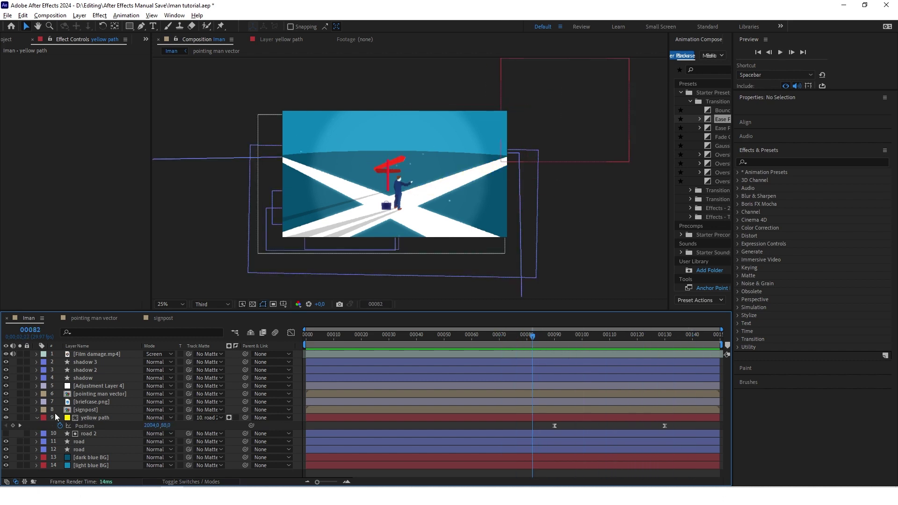
{"action": "left_click", "coordinate": [37, 418]}
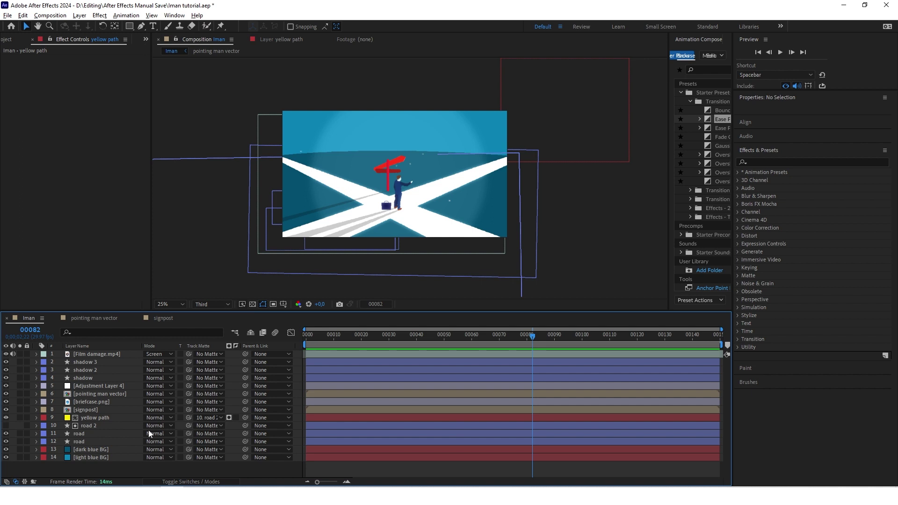
{"action": "right_click", "coordinate": [103, 471]}
{"action": "mouse_move", "coordinate": [133, 361]}
{"action": "left_click", "coordinate": [257, 373]}
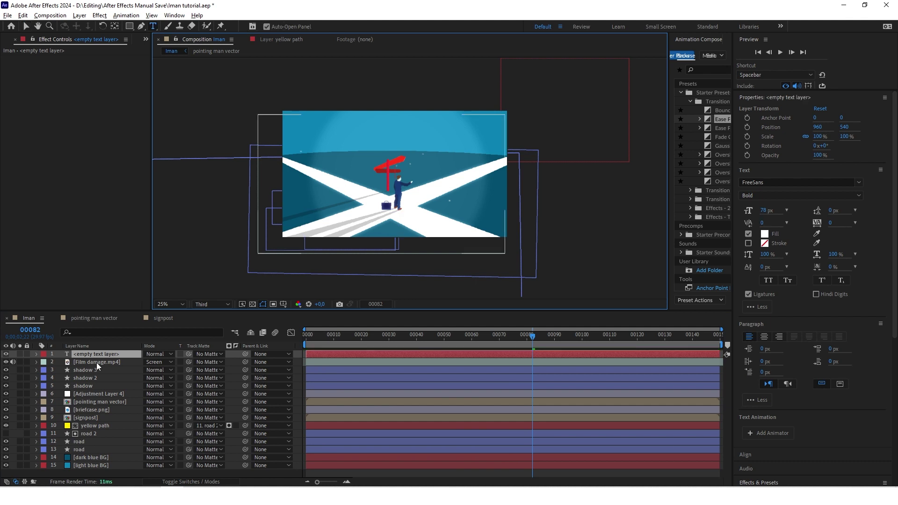
{"action": "type", "text": "I"}
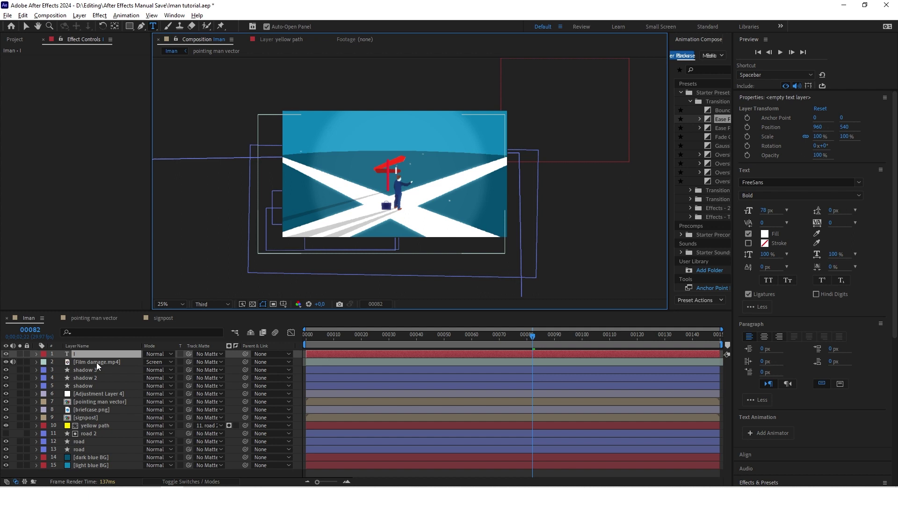
{"action": "type", "text": "t's something that"}
Step: Add a second text layer reading "you choose"
{"action": "right_click", "coordinate": [108, 473]}
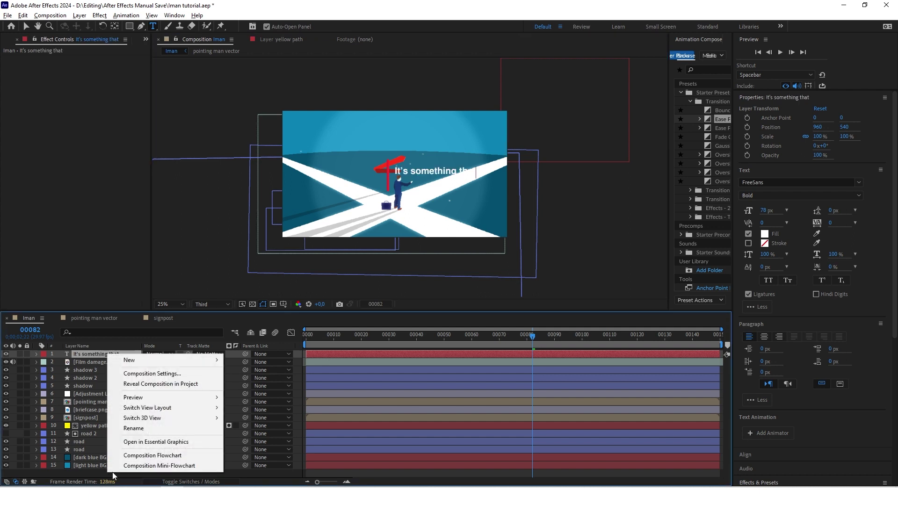
{"action": "mouse_move", "coordinate": [140, 361]}
{"action": "left_click", "coordinate": [268, 375]}
{"action": "type", "text": "you choose"}
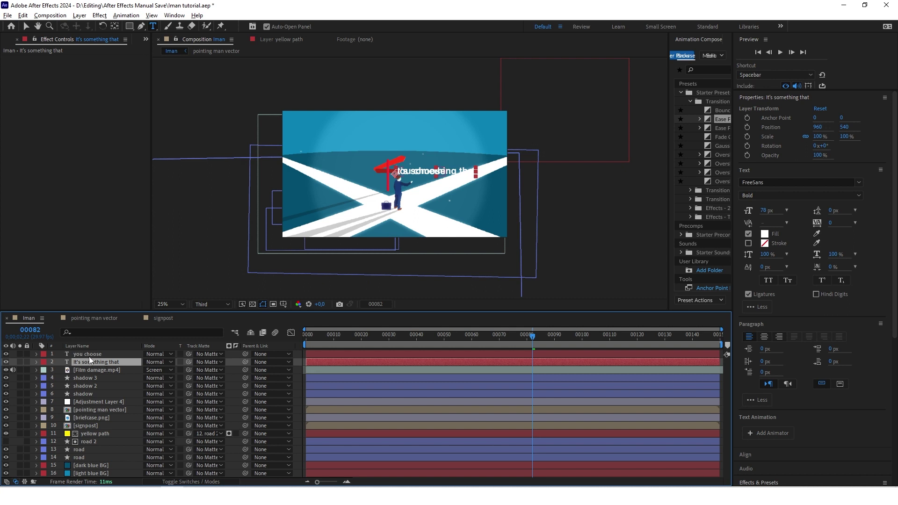
Step: Move both text layers directly below the Film damage layer in the layer order
{"action": "left_click", "coordinate": [86, 354], "text": "ctrl"}
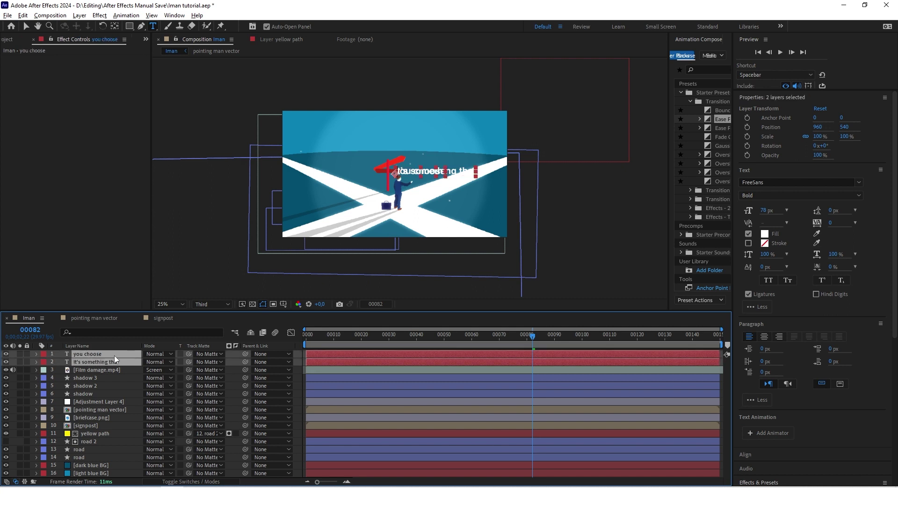
{"action": "key", "text": "ctrl+bracketleft"}
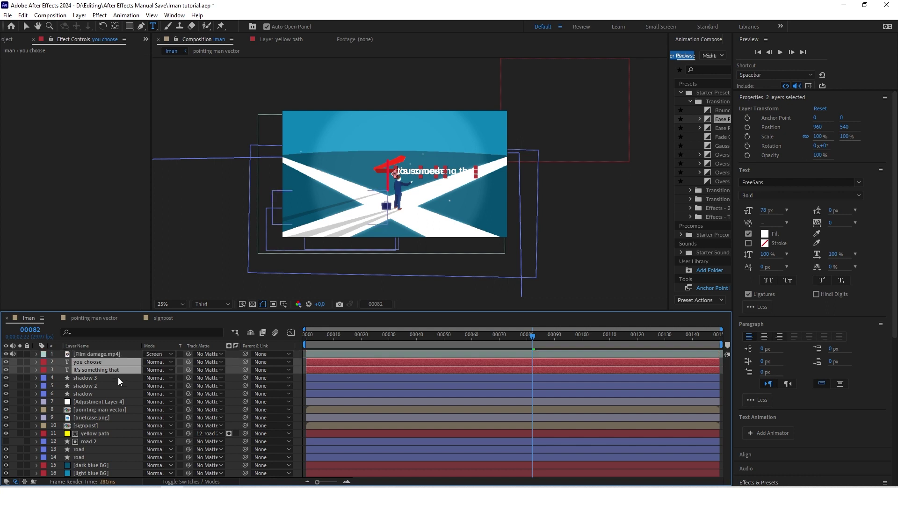
{"action": "left_click", "coordinate": [118, 378]}
Step: Position "It's something that" above the signpost and place "you choose" beside it on the same line at 1112, 260
{"action": "left_click", "coordinate": [105, 370]}
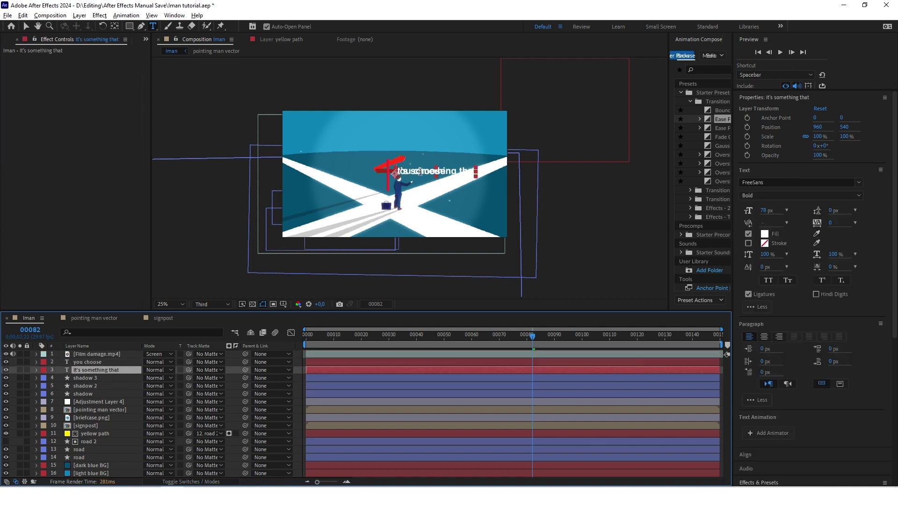
{"action": "key", "text": "v"}
{"action": "left_click_drag", "start_coordinate": [413, 174], "coordinate": [349, 138]}
{"action": "left_click", "coordinate": [194, 351]}
{"action": "left_click", "coordinate": [92, 363]}
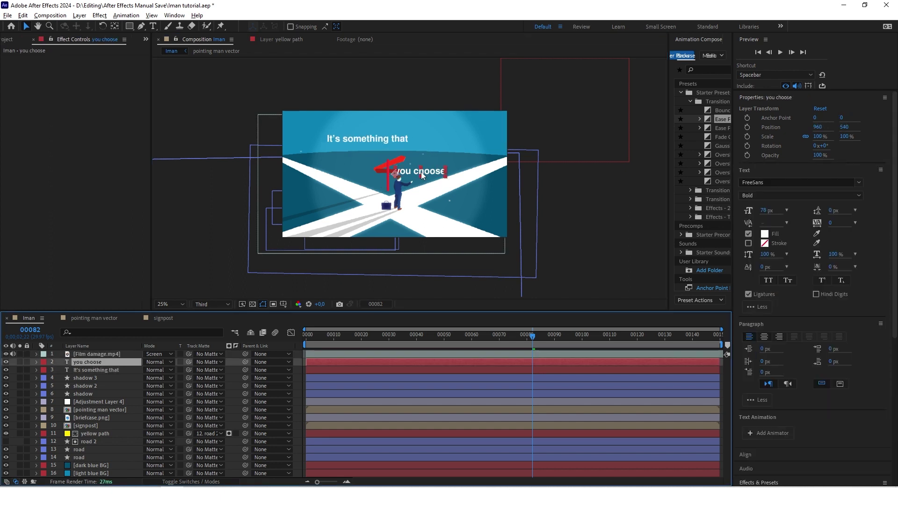
{"action": "left_click_drag", "start_coordinate": [423, 171], "coordinate": [443, 139]}
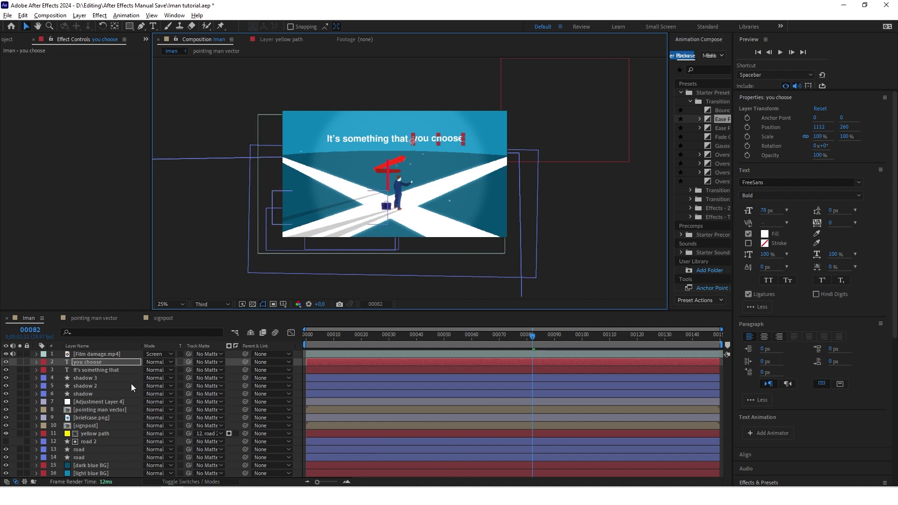
Step: Line up "you choose" with "It's something that" by setting its position to 1100, 264
{"action": "left_click", "coordinate": [87, 370]}
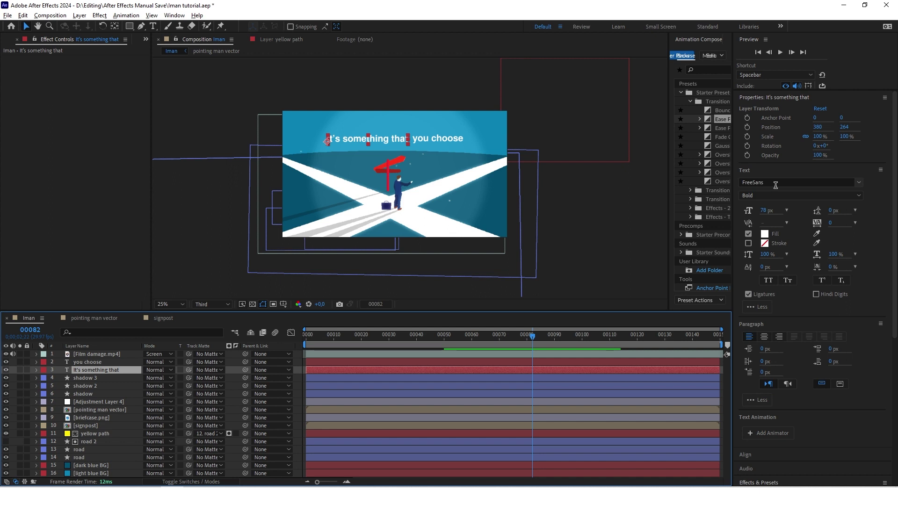
{"action": "left_click", "coordinate": [860, 196]}
{"action": "left_click", "coordinate": [782, 214]}
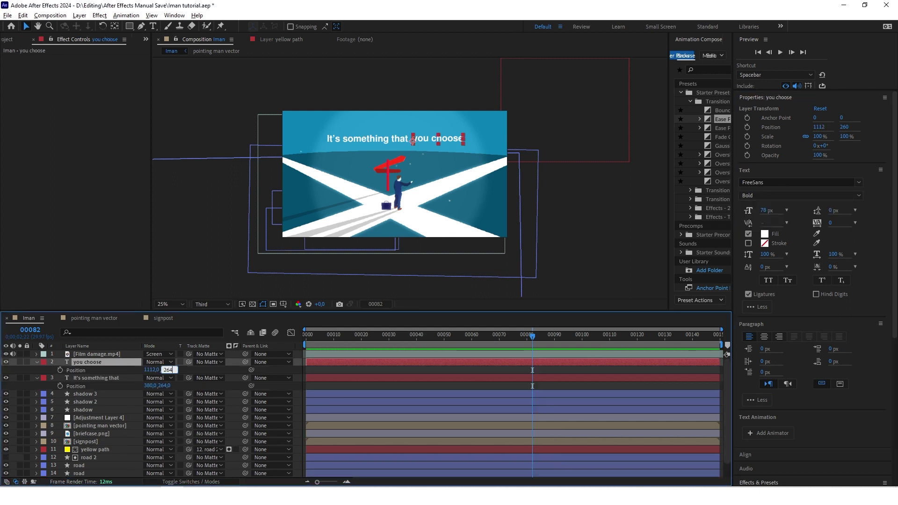
{"action": "left_click", "coordinate": [209, 371]}
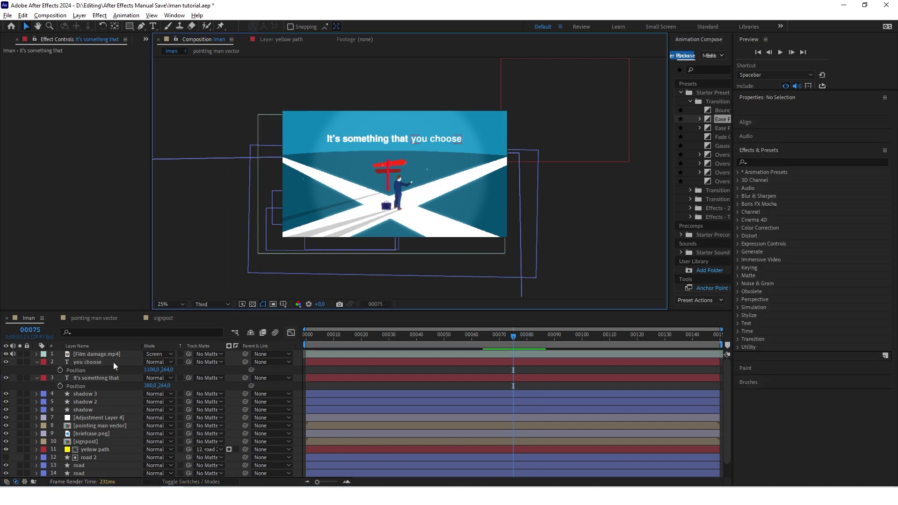
Step: Give the "you choose" text a white (FFFFFF) stroke 3 px wide
{"action": "left_click", "coordinate": [84, 363]}
{"action": "left_click", "coordinate": [748, 243]}
{"action": "left_click", "coordinate": [765, 244]}
{"action": "left_click", "coordinate": [359, 279]}
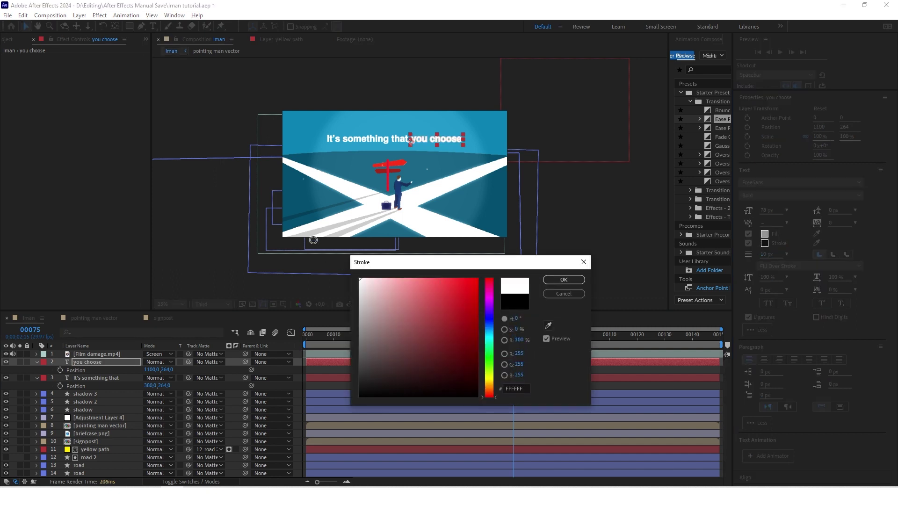
{"action": "left_click", "coordinate": [566, 276]}
{"action": "left_click", "coordinate": [766, 255]}
{"action": "type", "text": "3"}
{"action": "key", "text": "Return"}
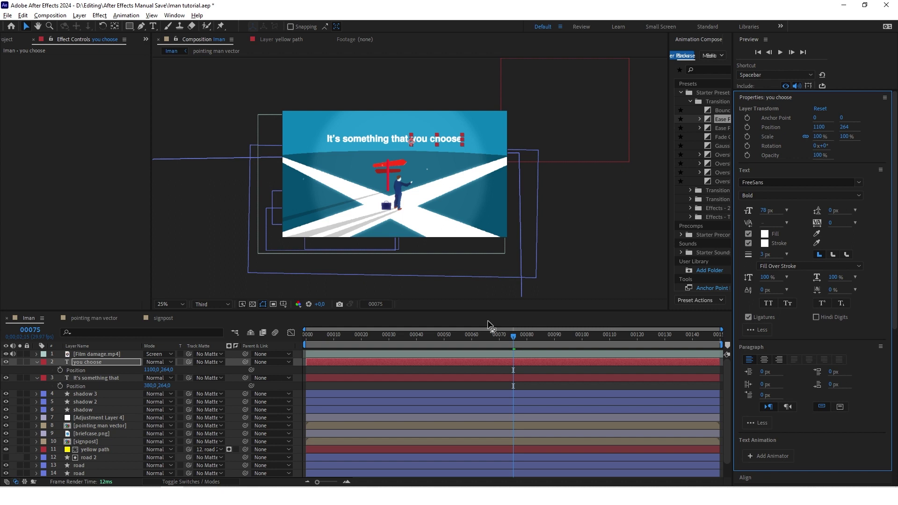
Step: Preview the scene with the title text and check the font style options of "you choose"
{"action": "left_click", "coordinate": [475, 254]}
{"action": "key", "text": "space"}
{"action": "left_click", "coordinate": [449, 365]}
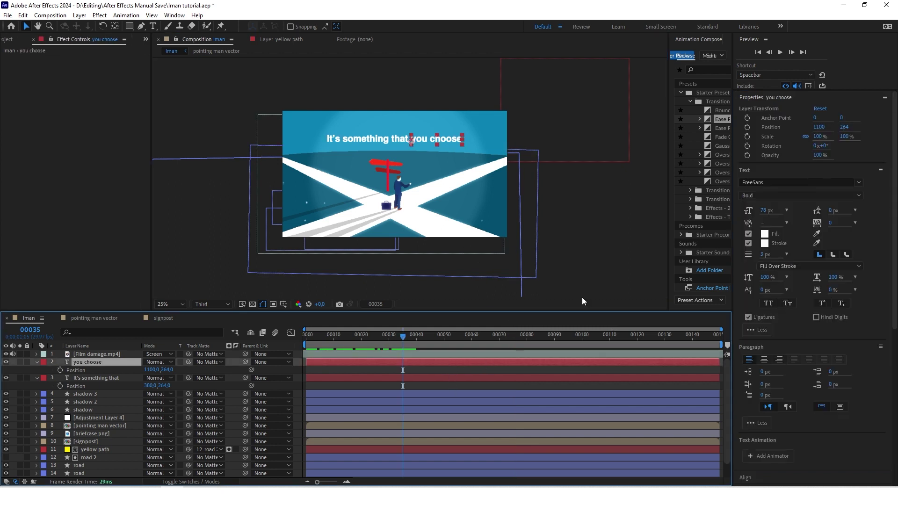
{"action": "left_click", "coordinate": [863, 195]}
{"action": "left_click", "coordinate": [772, 220]}
{"action": "left_click", "coordinate": [380, 367]}
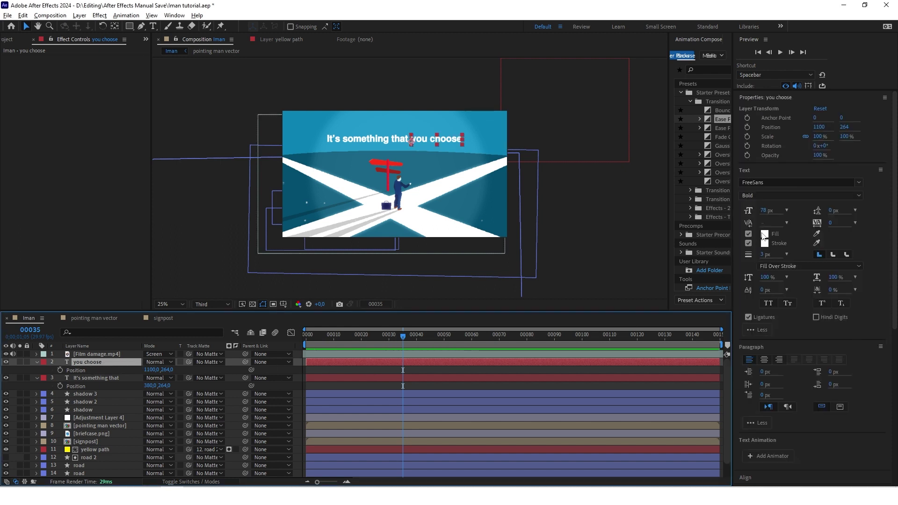
Step: Change both the fill and the stroke color of "you choose" to black (000000)
{"action": "left_click", "coordinate": [764, 234]}
{"action": "left_click", "coordinate": [386, 344]}
{"action": "left_click_drag", "start_coordinate": [376, 357], "coordinate": [353, 425]}
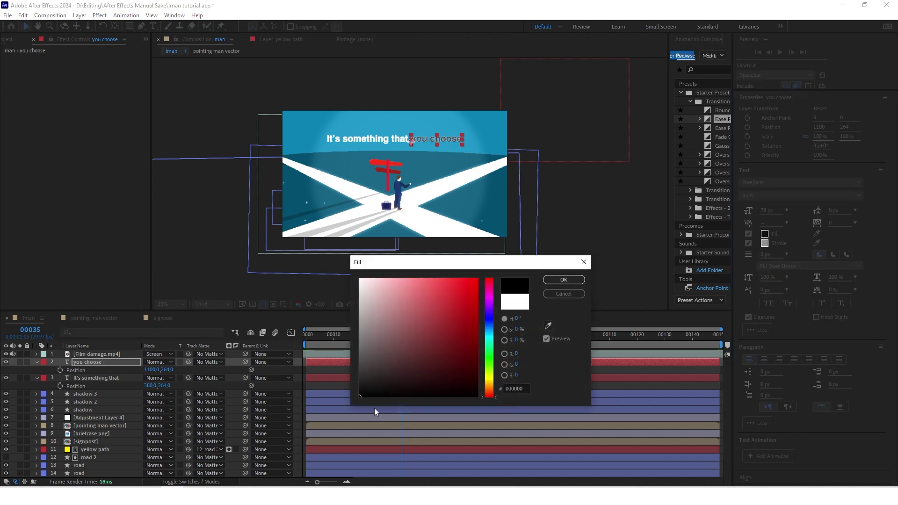
{"action": "left_click", "coordinate": [564, 280]}
{"action": "left_click", "coordinate": [764, 243]}
{"action": "left_click_drag", "start_coordinate": [418, 340], "coordinate": [358, 397]}
{"action": "left_click", "coordinate": [564, 280]}
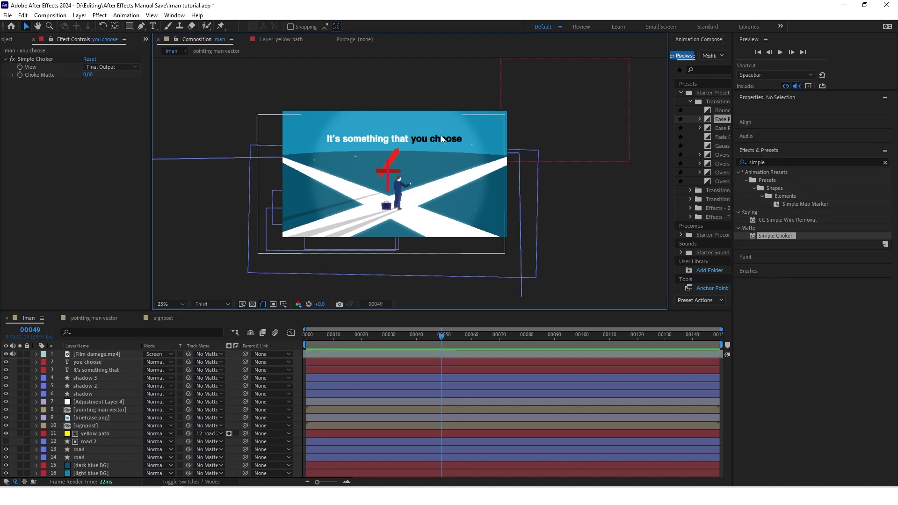
Step: Draw a yellow rounded rectangle about 484 px wide around "you choose" and move its layer directly below both text layers
{"action": "left_click", "coordinate": [129, 27]}
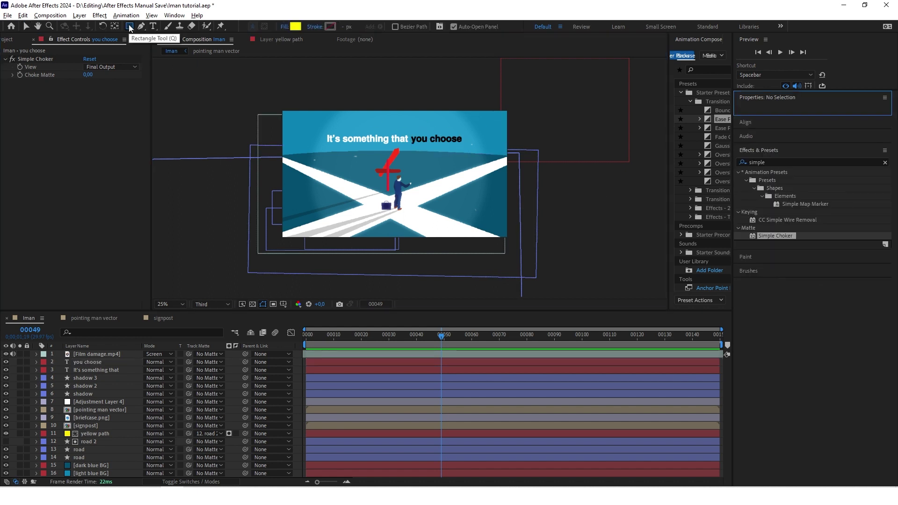
{"action": "key", "text": "q"}
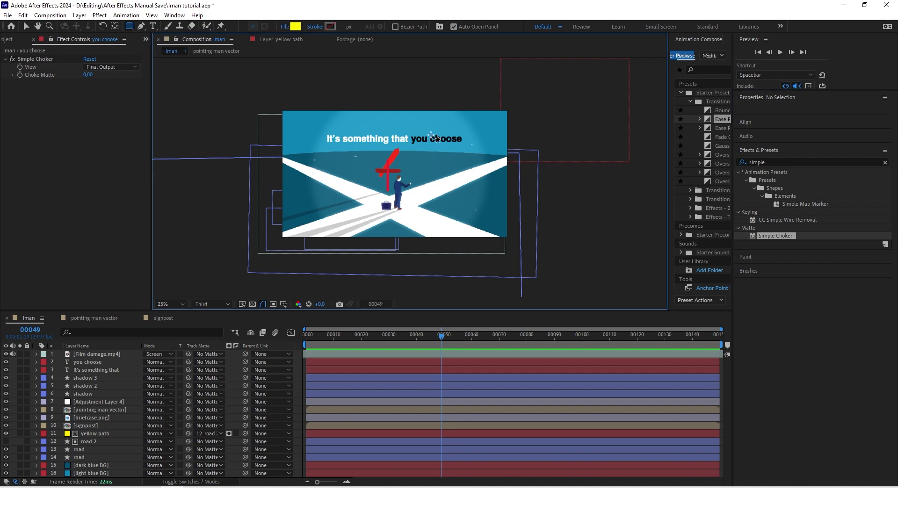
{"action": "left_click_drag", "start_coordinate": [410, 133], "coordinate": [466, 146]}
{"action": "left_click_drag", "start_coordinate": [94, 354], "coordinate": [97, 408]}
Step: Scale the yellow rectangle to 97.9 %, place it around "you choose" at 954, 538, and rename its layer "yellow text BG"
{"action": "scroll", "coordinate": [445, 136], "scroll_direction": "up", "scroll_amount": 2}
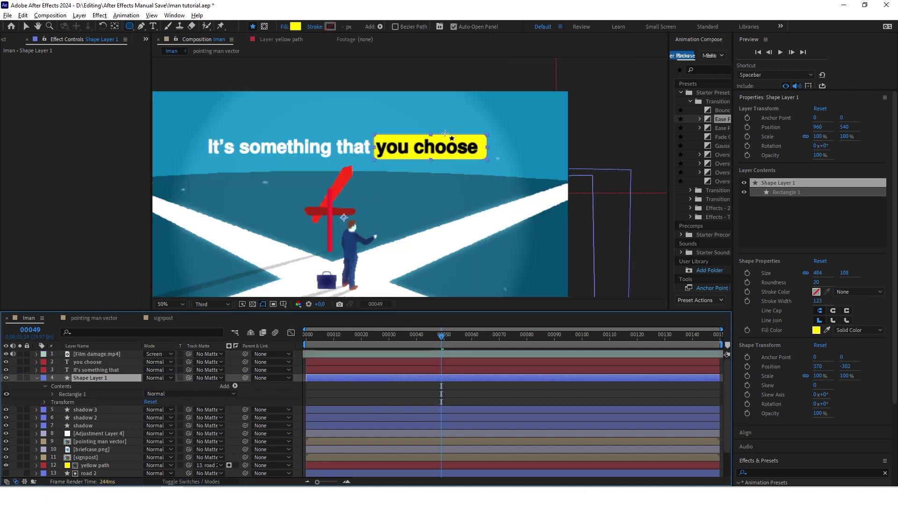
{"action": "key", "text": "v"}
{"action": "scroll", "coordinate": [438, 144], "scroll_direction": "up", "scroll_amount": 2}
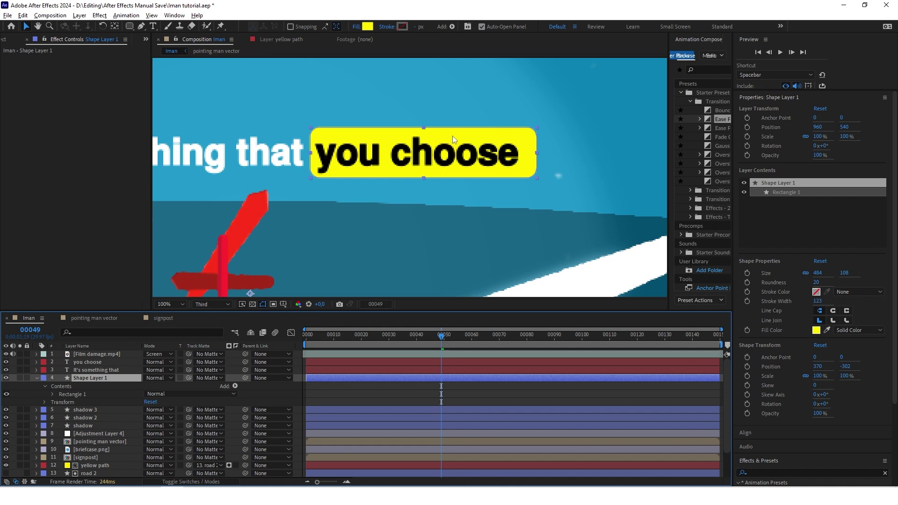
{"action": "scroll", "coordinate": [453, 136], "scroll_direction": "down", "scroll_amount": 2}
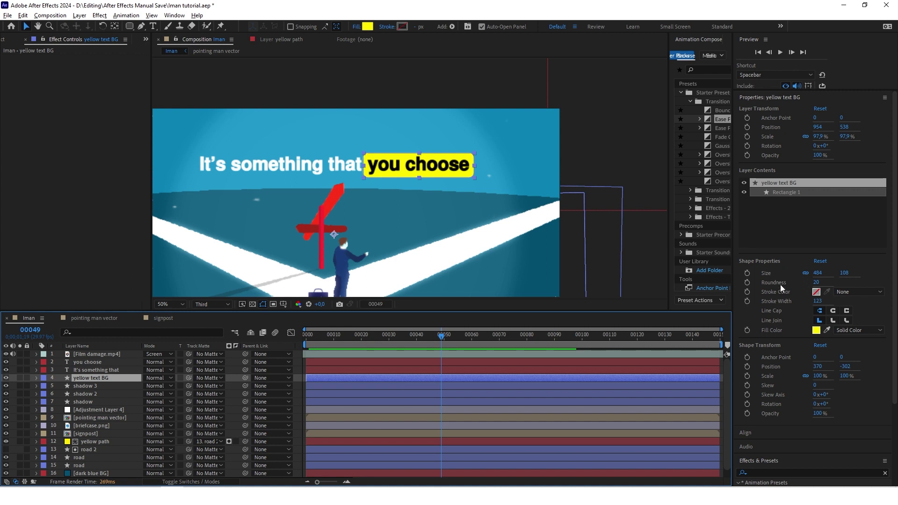
Step: Set the corner roundness of the yellow text BG rectangle to 35
{"action": "left_click", "coordinate": [818, 283]}
{"action": "type", "text": "35"}
{"action": "key", "text": "Return"}
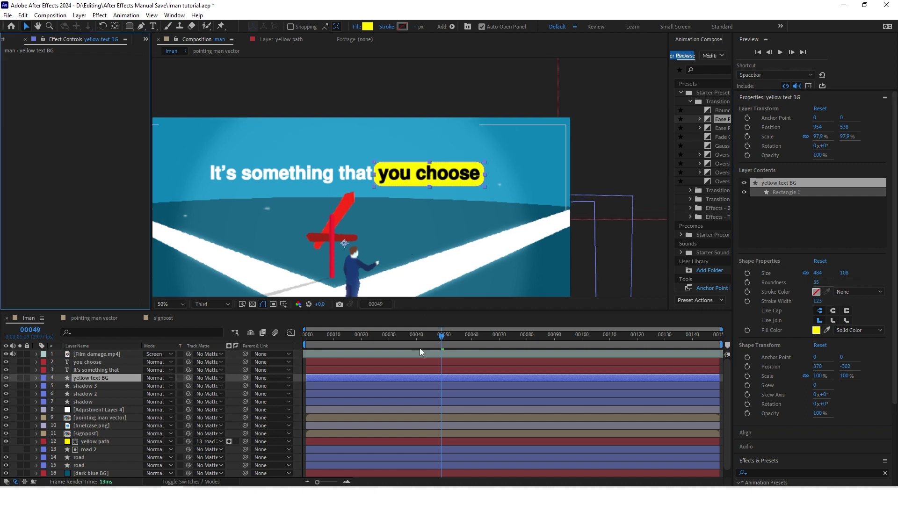
Step: Parent yellow text BG to the "you choose" layer and move "you choose" to 1117, 264
{"action": "left_click", "coordinate": [285, 378]}
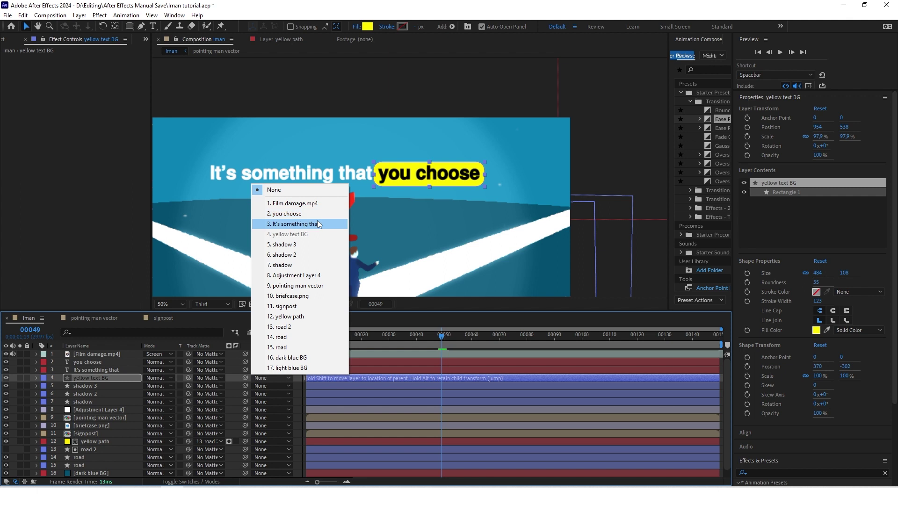
{"action": "left_click", "coordinate": [291, 213]}
{"action": "left_click", "coordinate": [92, 363]}
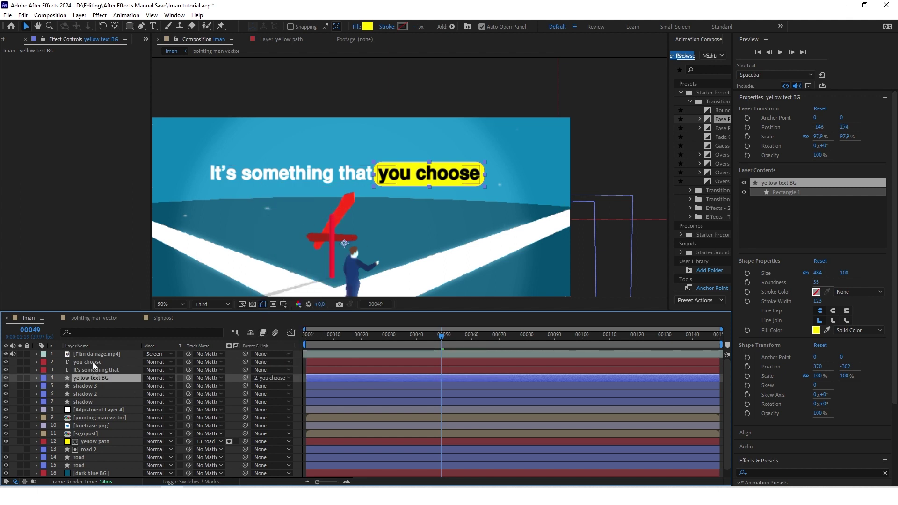
{"action": "key", "text": "p"}
{"action": "left_click_drag", "start_coordinate": [151, 370], "coordinate": [117, 371]}
{"action": "left_click", "coordinate": [83, 242]}
{"action": "left_click", "coordinate": [486, 86]}
{"action": "scroll", "coordinate": [489, 168], "scroll_direction": "down", "scroll_amount": 2}
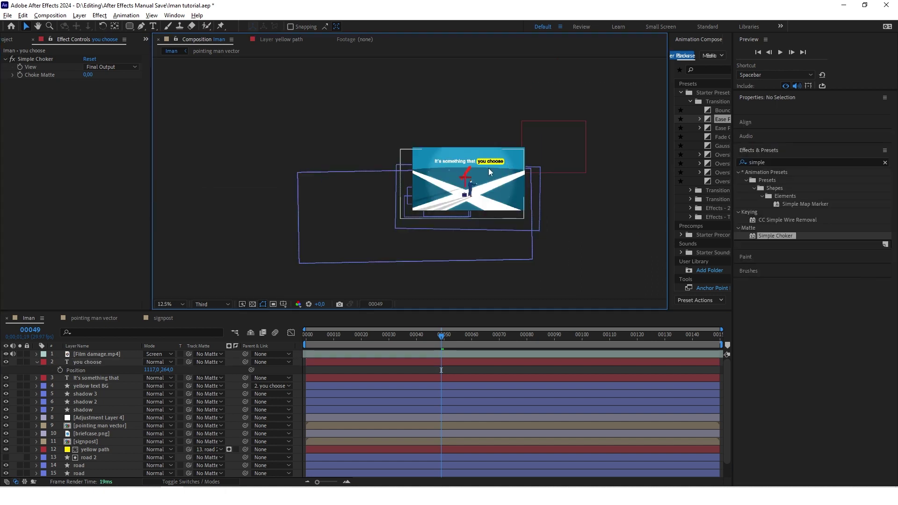
Step: Set the font size of both "It's something that" and "you choose" to 65 px
{"action": "left_click", "coordinate": [386, 377]}
{"action": "left_click", "coordinate": [387, 361]}
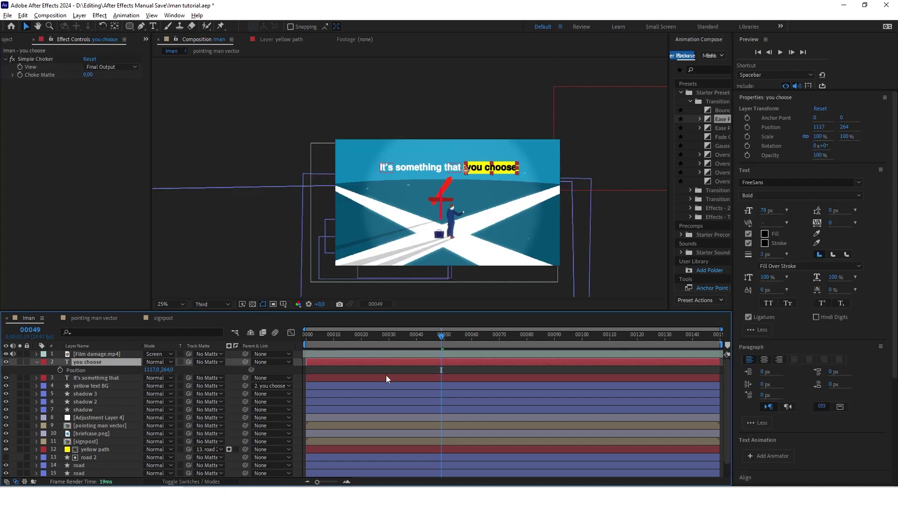
{"action": "left_click", "coordinate": [384, 378]}
{"action": "left_click", "coordinate": [770, 210]}
{"action": "type", "text": "65"}
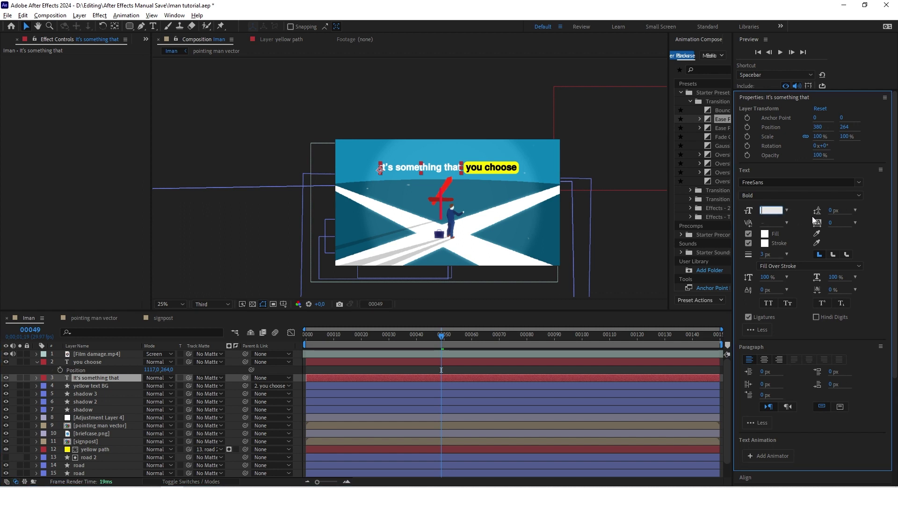
{"action": "key", "text": "Return"}
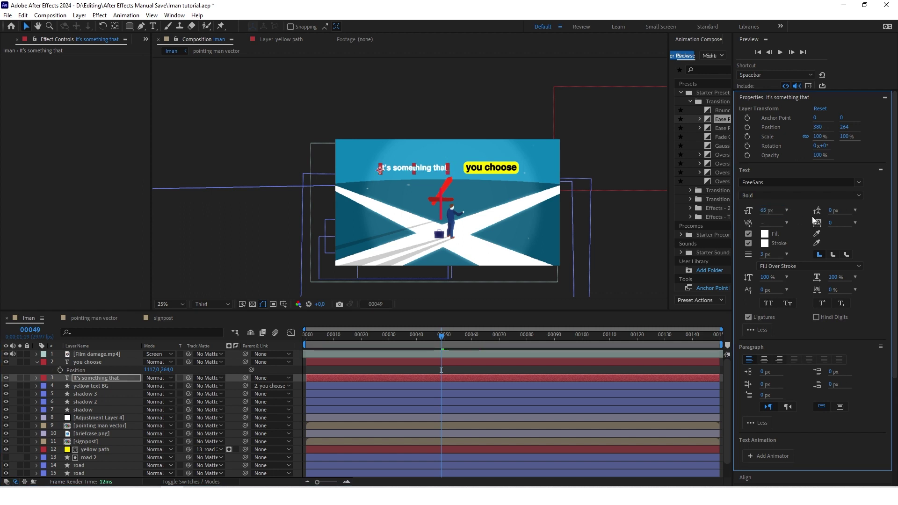
{"action": "key", "text": "ctrl+Up"}
{"action": "left_click", "coordinate": [782, 211]}
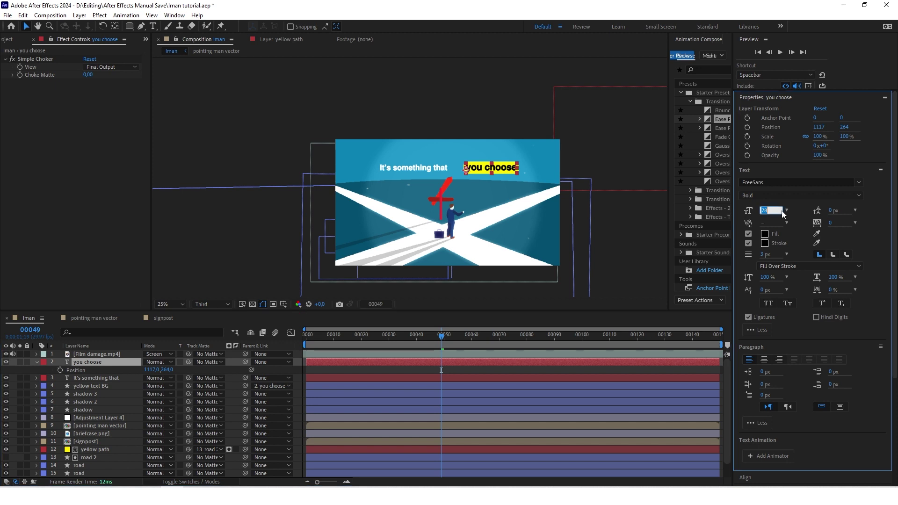
{"action": "type", "text": "65"}
{"action": "key", "text": "Return"}
Step: Bring the smaller texts together by positioning "It's something that" at 430, 264 and "you choose" at 1046, 264
{"action": "key", "text": "ctrl+Down"}
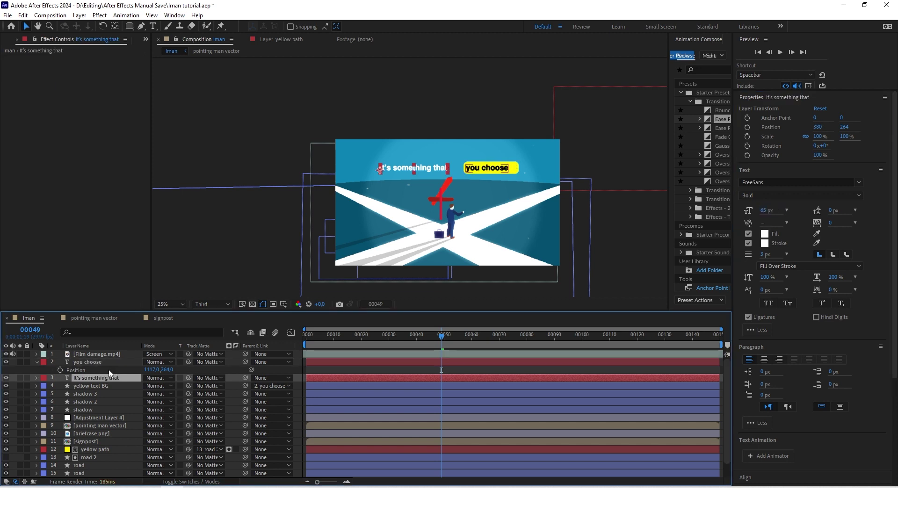
{"action": "key", "text": "p"}
{"action": "left_click_drag", "start_coordinate": [155, 387], "coordinate": [178, 388]}
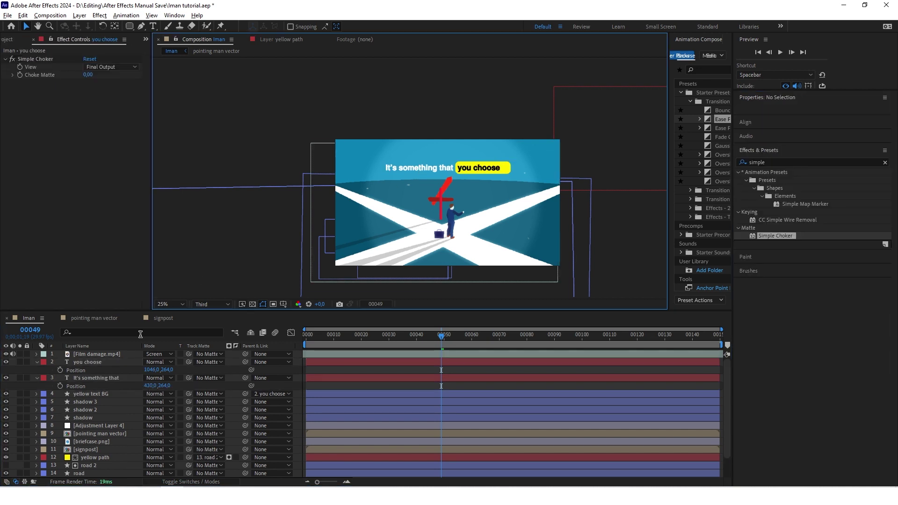
Step: Shrink yellow text BG to 87.4 % horizontal scale so it fits closely around "you choose"
{"action": "left_click", "coordinate": [92, 394]}
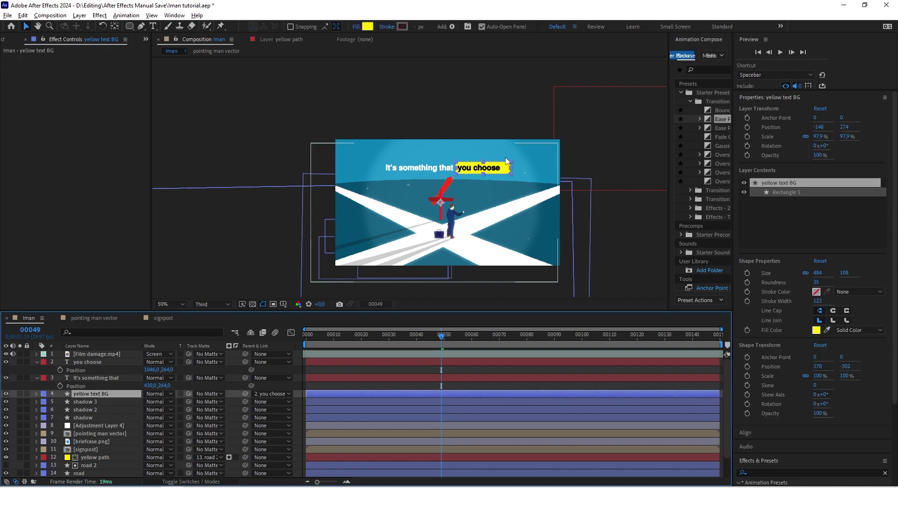
{"action": "scroll", "coordinate": [510, 162], "scroll_direction": "up", "scroll_amount": 2}
{"action": "scroll", "coordinate": [520, 169], "scroll_direction": "down", "scroll_amount": 2}
Step: Raise both text layers together to a vertical position of 244
{"action": "left_click", "coordinate": [91, 362]}
{"action": "left_click", "coordinate": [93, 379], "text": "shift"}
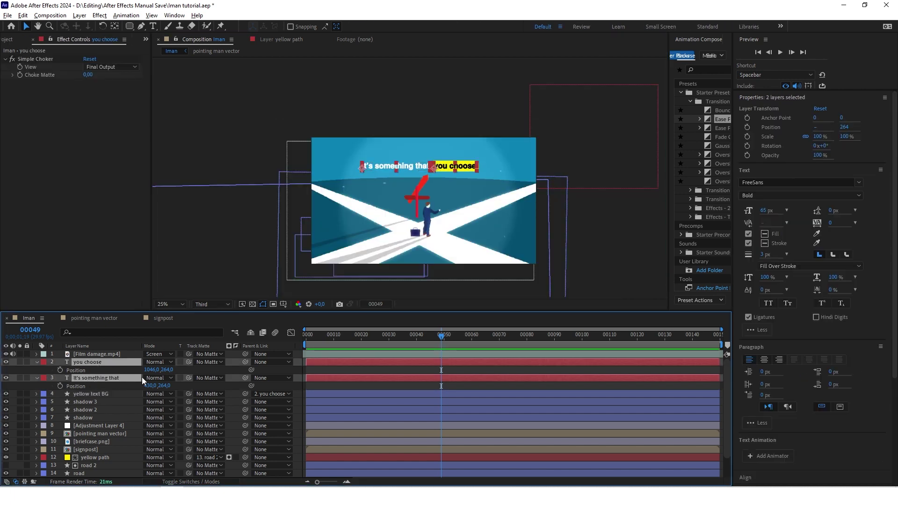
{"action": "left_click_drag", "start_coordinate": [166, 369], "coordinate": [156, 370]}
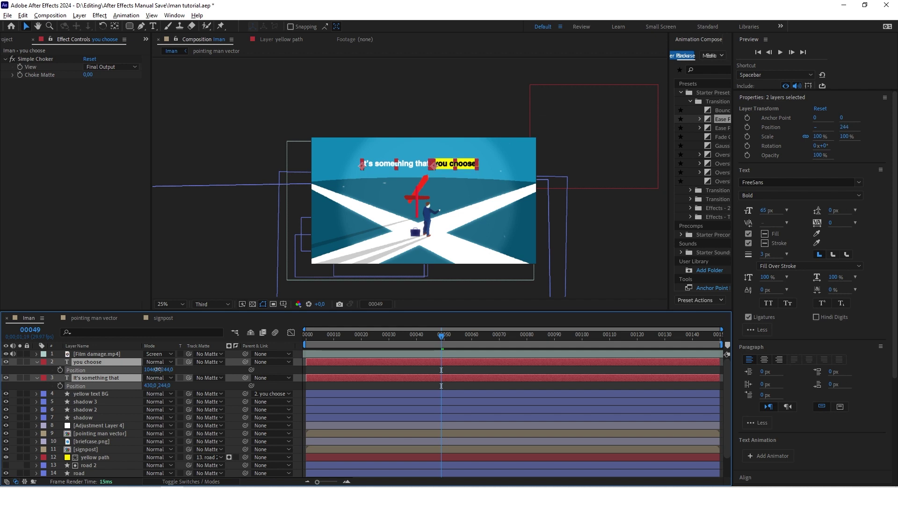
{"action": "left_click", "coordinate": [196, 145]}
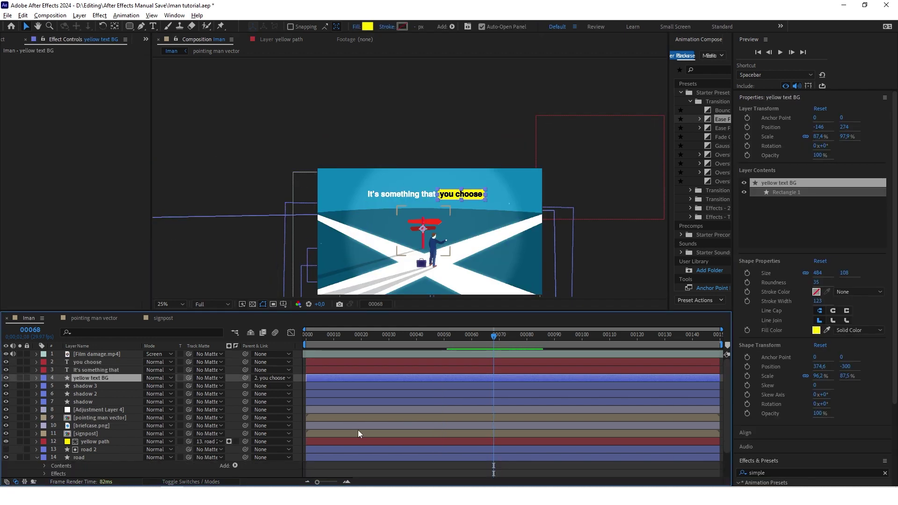
{"action": "left_click", "coordinate": [361, 131]}
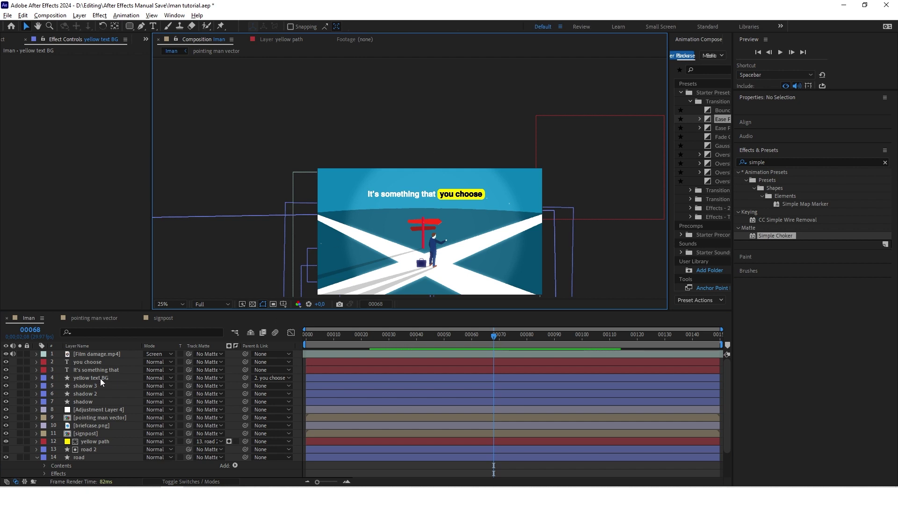
Step: Copy the Roughen Edges effect from the upper visible road layer to yellow text BG and set its Scale to 50
{"action": "scroll", "coordinate": [140, 407], "scroll_direction": "down", "scroll_amount": 2}
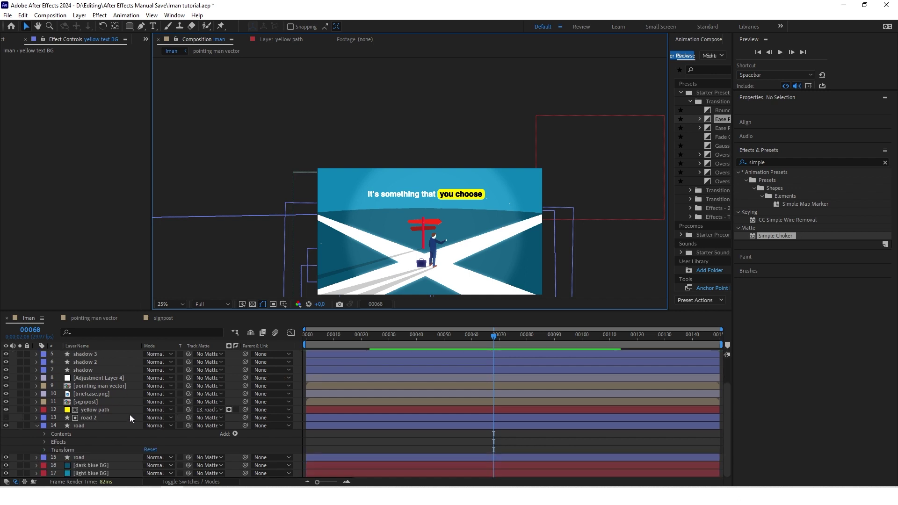
{"action": "left_click", "coordinate": [85, 425]}
{"action": "left_click", "coordinate": [54, 59]}
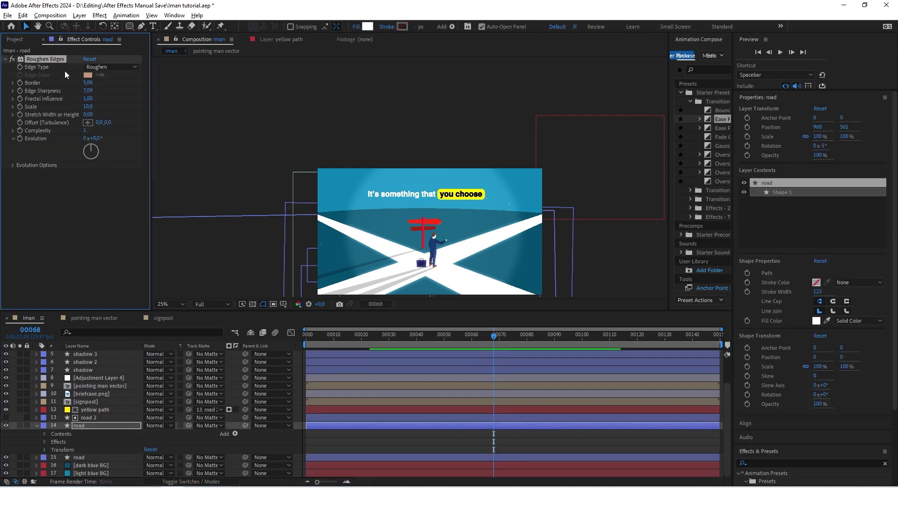
{"action": "scroll", "coordinate": [103, 393], "scroll_direction": "up", "scroll_amount": 2}
{"action": "left_click", "coordinate": [97, 378]}
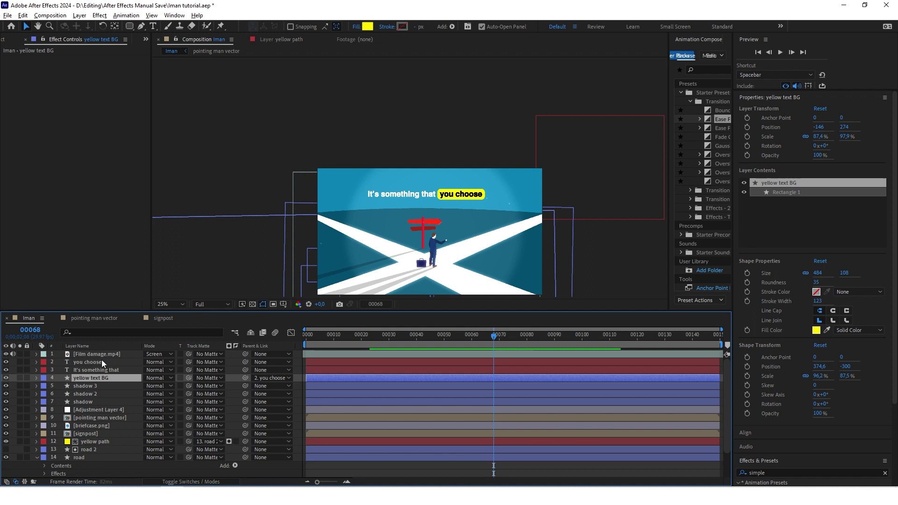
{"action": "key", "text": "ctrl+v"}
{"action": "scroll", "coordinate": [478, 194], "scroll_direction": "up", "scroll_amount": 2}
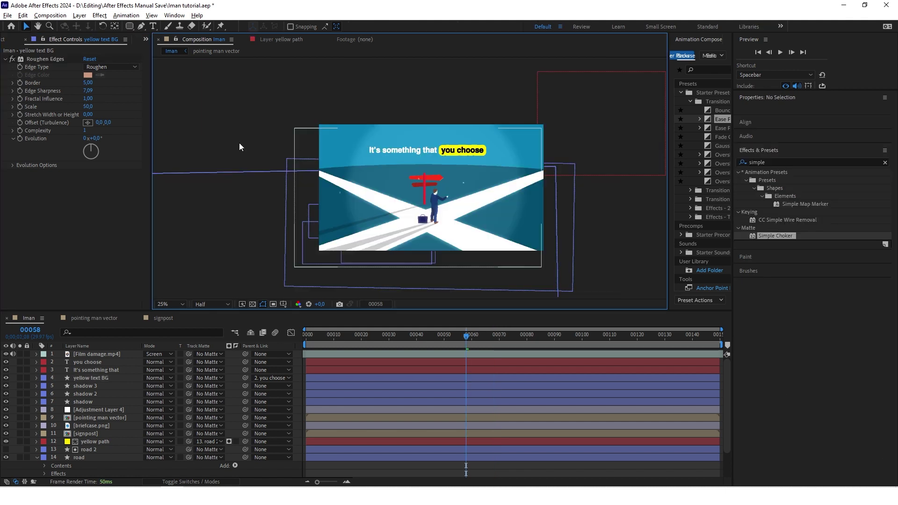
{"action": "left_click_drag", "start_coordinate": [87, 88], "coordinate": [98, 80]}
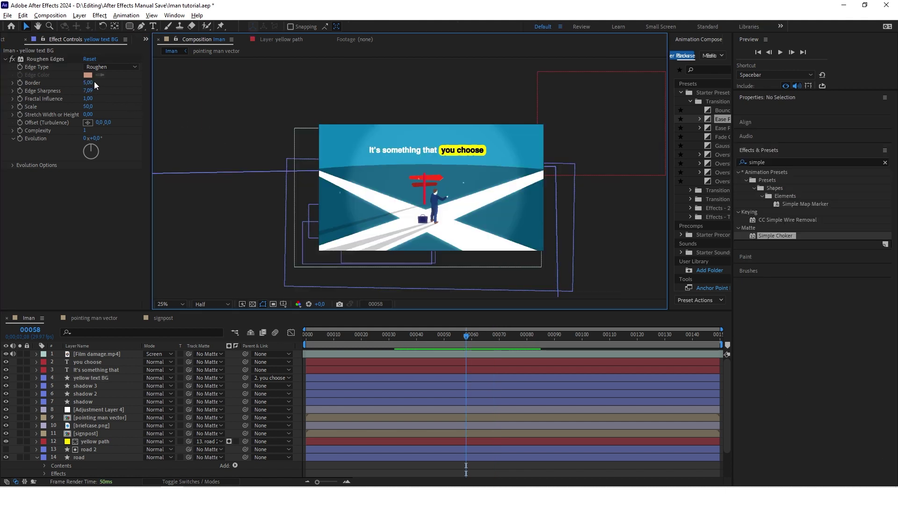
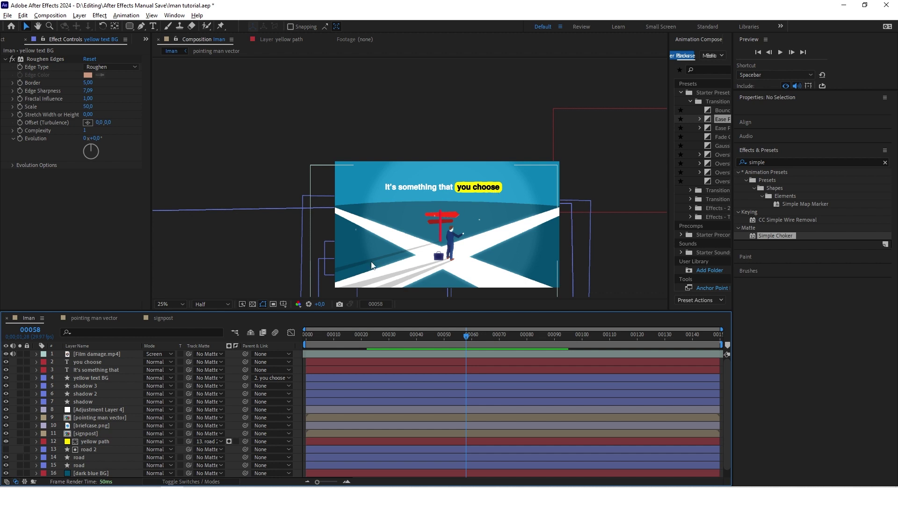
Step: Move both text layers and yellow text BG together below Adjustment Layer 4 in the layer stack
{"action": "left_click", "coordinate": [89, 363]}
{"action": "left_click", "coordinate": [93, 377], "text": "shift"}
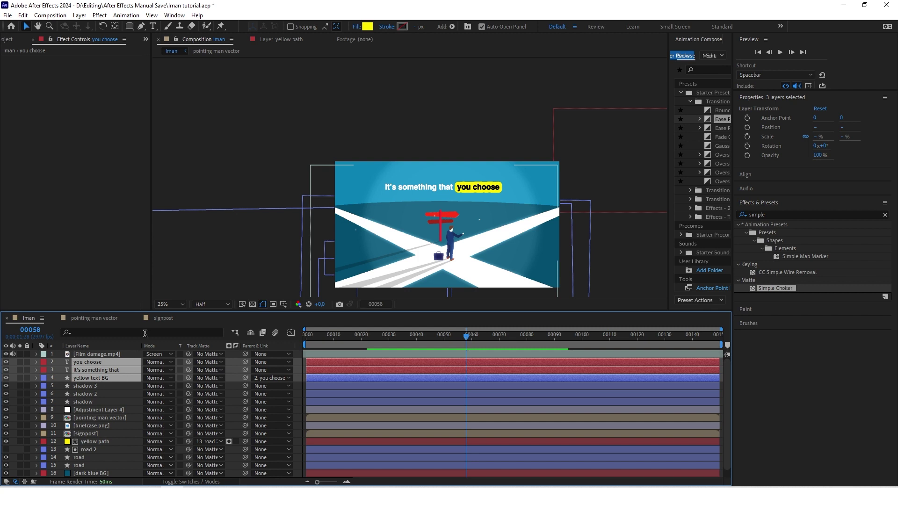
{"action": "key", "text": "ctrl+bracketleft"}
{"action": "key", "text": "ctrl+bracketleft"}
{"action": "key", "text": "ctrl+bracketleft"}
{"action": "key", "text": "ctrl+bracketleft"}
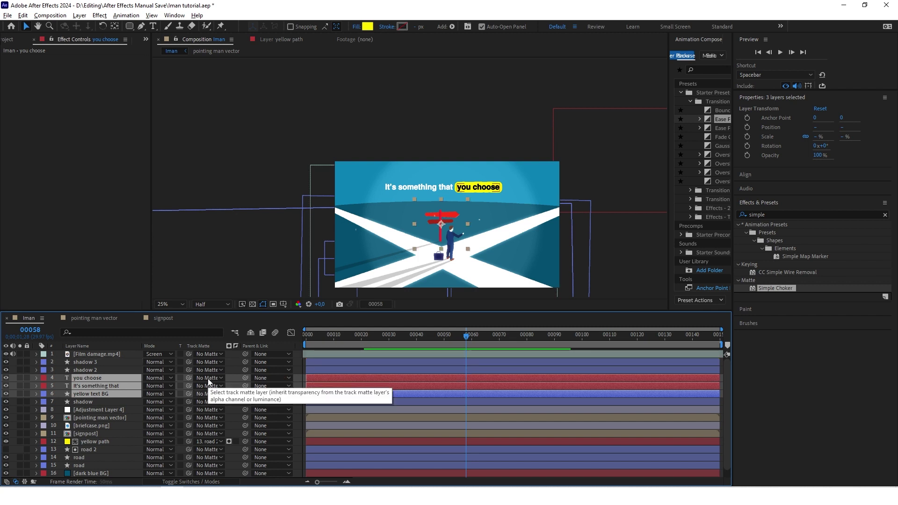
{"action": "left_click", "coordinate": [123, 212]}
{"action": "scroll", "coordinate": [466, 183], "scroll_direction": "up", "scroll_amount": 1}
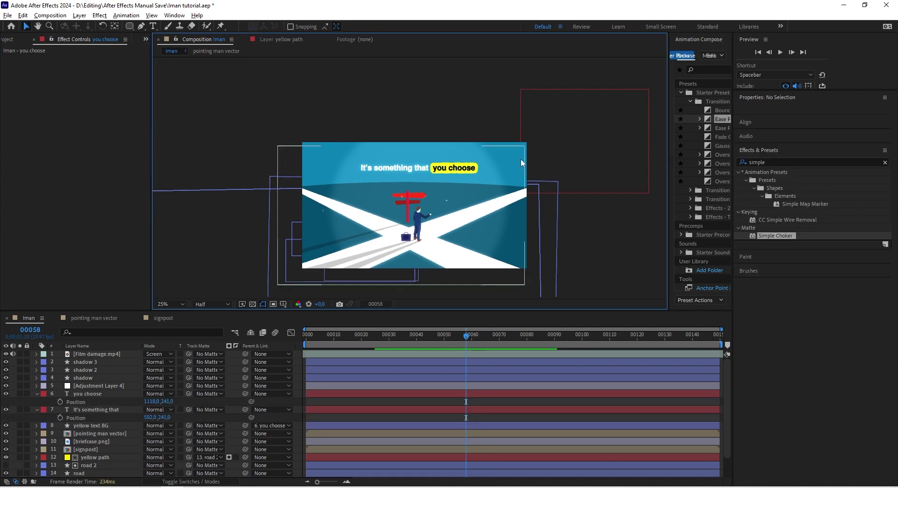
{"action": "key", "text": "u"}
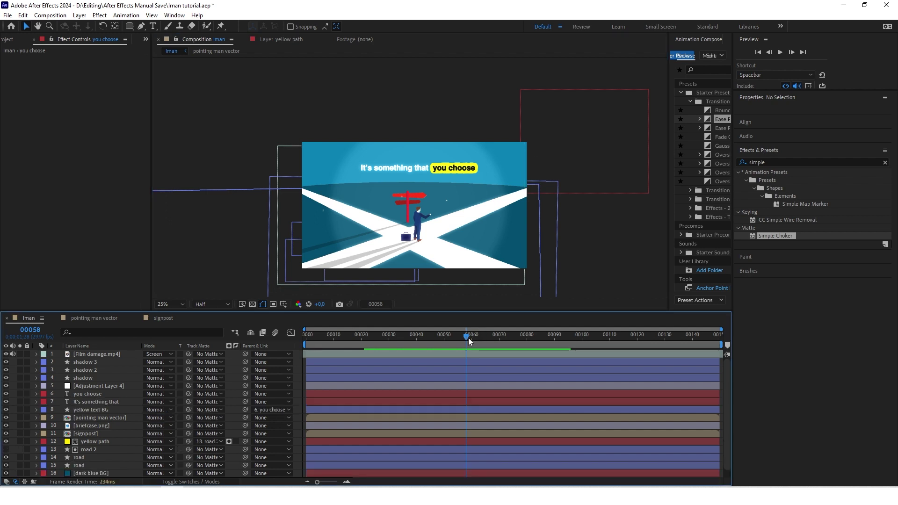
Step: Add Position keyframes to "you choose" and "It's something that" at frames 90 and 149
{"action": "left_click_drag", "start_coordinate": [467, 336], "coordinate": [555, 339]}
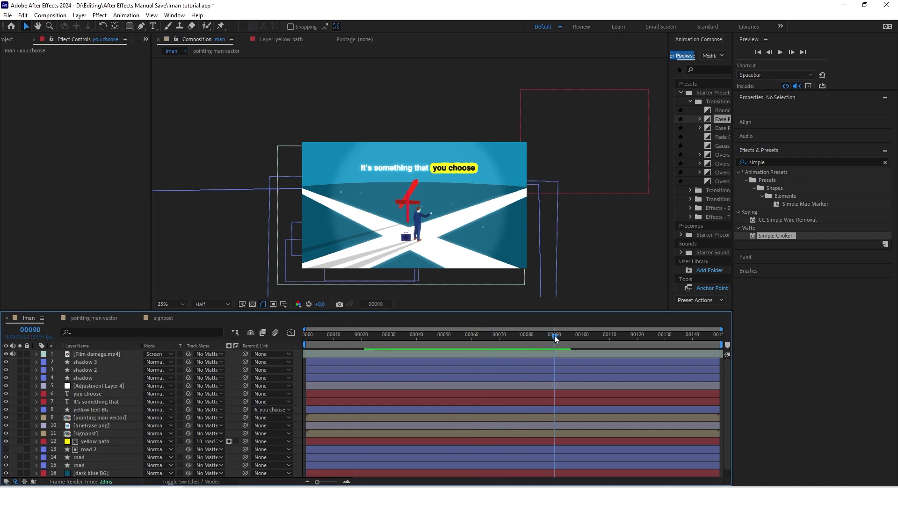
{"action": "left_click", "coordinate": [89, 394]}
{"action": "left_click", "coordinate": [100, 402], "text": "shift"}
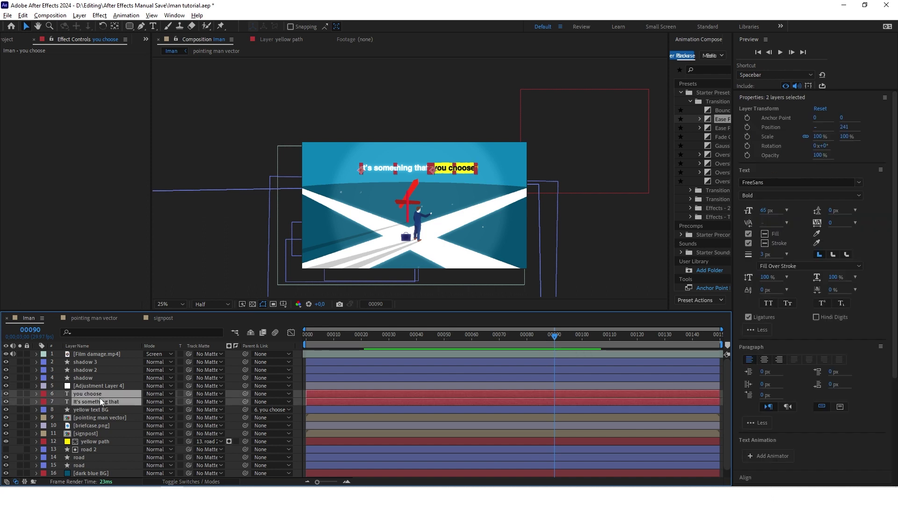
{"action": "key", "text": "p"}
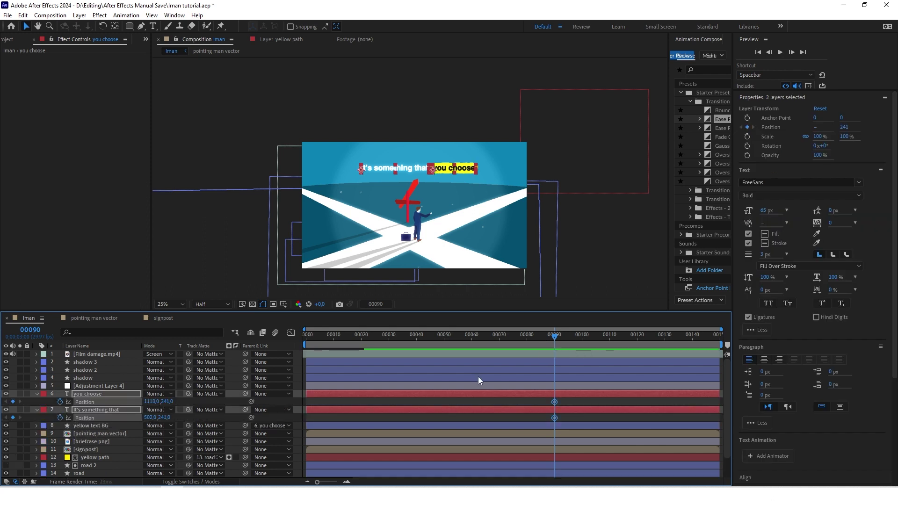
{"action": "left_click_drag", "start_coordinate": [561, 344], "coordinate": [721, 350]}
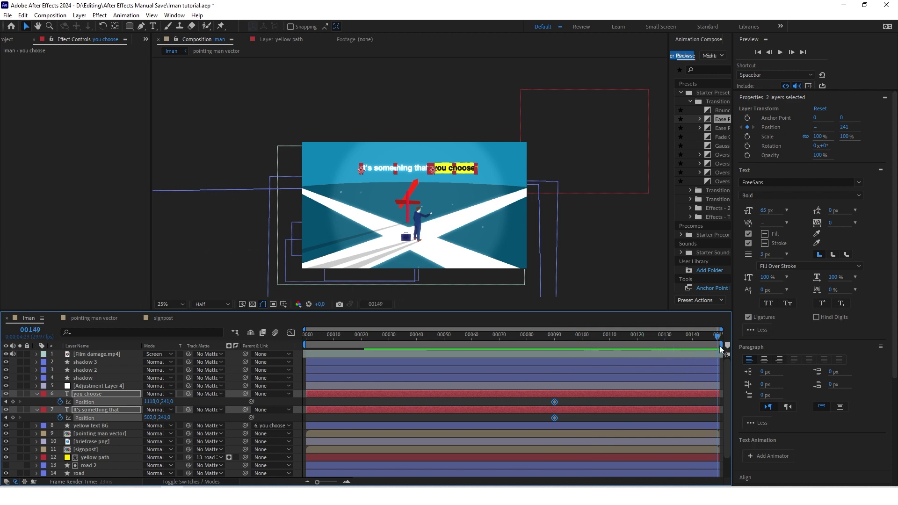
{"action": "key", "text": "alt+shift+p"}
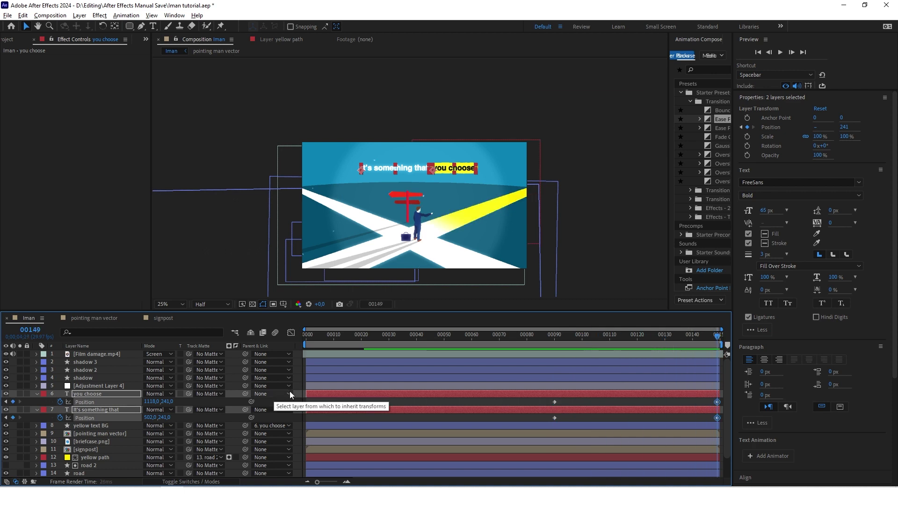
{"action": "left_click_drag", "start_coordinate": [717, 337], "coordinate": [555, 353]}
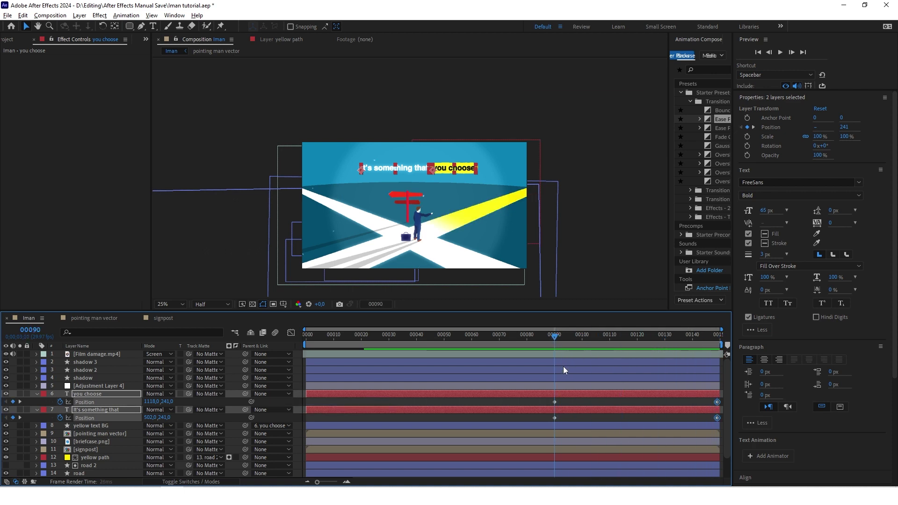
Step: Place both text layers above the picture at frame 90 by setting their vertical positions to -85, and preview the drop-in
{"action": "left_click", "coordinate": [117, 410]}
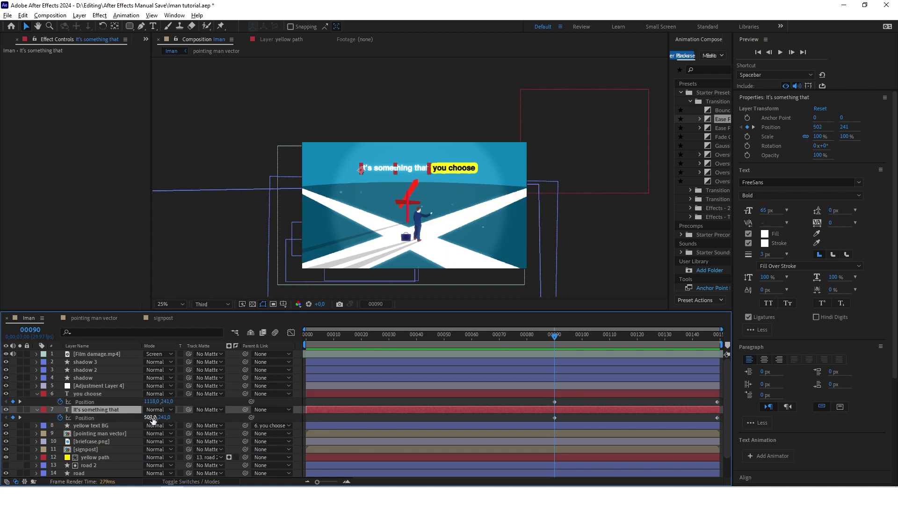
{"action": "left_click_drag", "start_coordinate": [163, 418], "coordinate": [33, 418]}
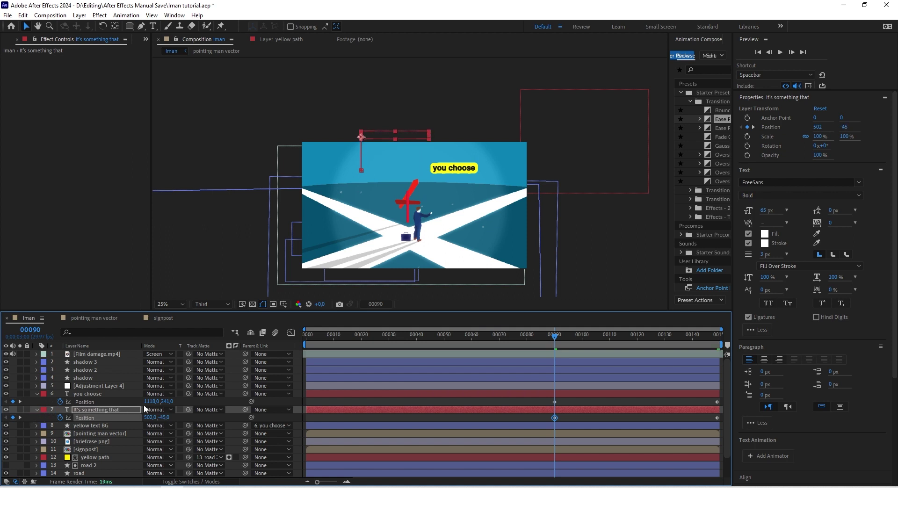
{"action": "left_click_drag", "start_coordinate": [162, 418], "coordinate": [169, 419]}
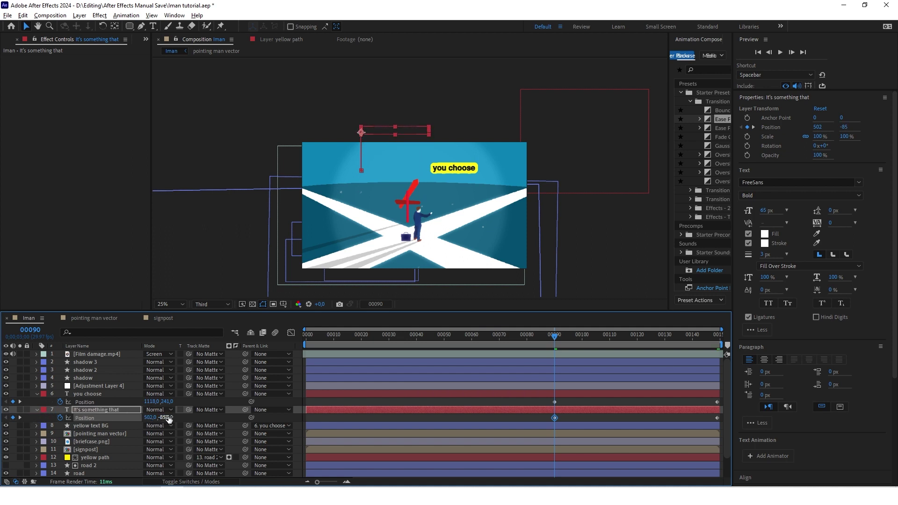
{"action": "left_click", "coordinate": [85, 396]}
{"action": "left_click", "coordinate": [168, 401]}
{"action": "type", "text": "-"}
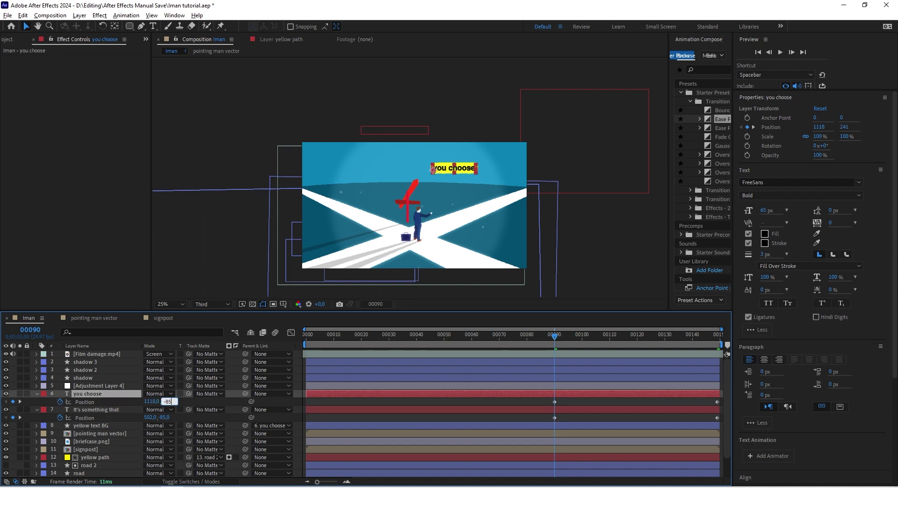
{"action": "type", "text": "85"}
{"action": "key", "text": "Return"}
{"action": "left_click", "coordinate": [665, 337]}
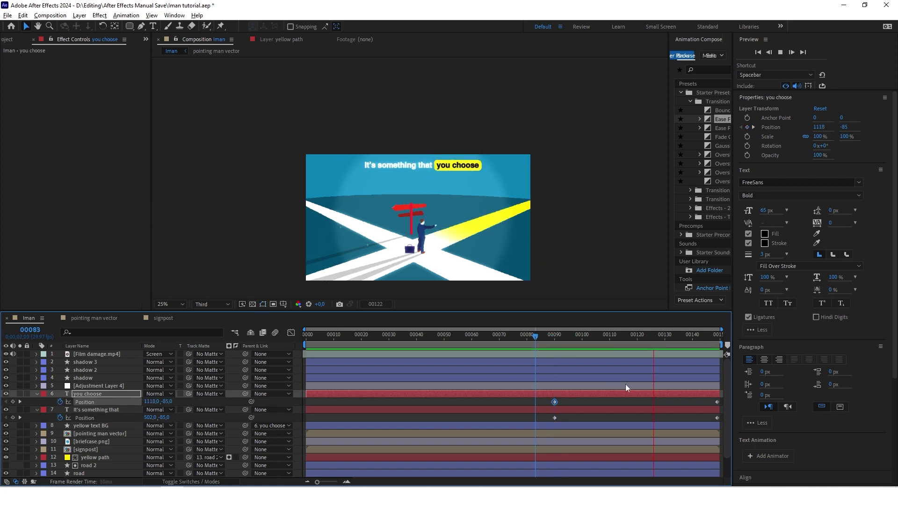
Step: Delay the "you choose" drop-in by moving its first Position keyframe to frame 110, and preview the staggered motion
{"action": "left_click_drag", "start_coordinate": [670, 344], "coordinate": [555, 344]}
{"action": "left_click", "coordinate": [555, 418]}
{"action": "left_click_drag", "start_coordinate": [555, 402], "coordinate": [613, 403]}
{"action": "key", "text": "space"}
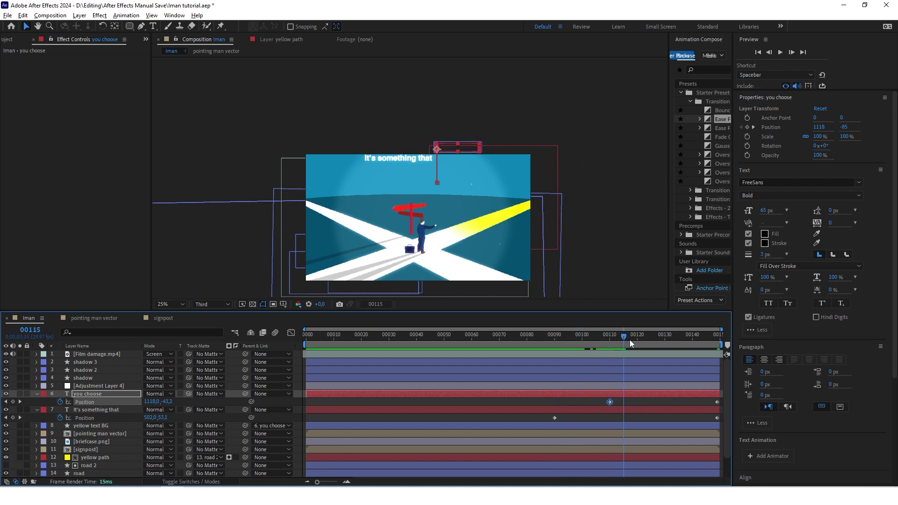
Step: Apply Easy Ease to all four Position keyframes of the two text layers
{"action": "left_click", "coordinate": [552, 401]}
{"action": "left_click_drag", "start_coordinate": [524, 397], "coordinate": [721, 423]}
{"action": "key", "text": "F9"}
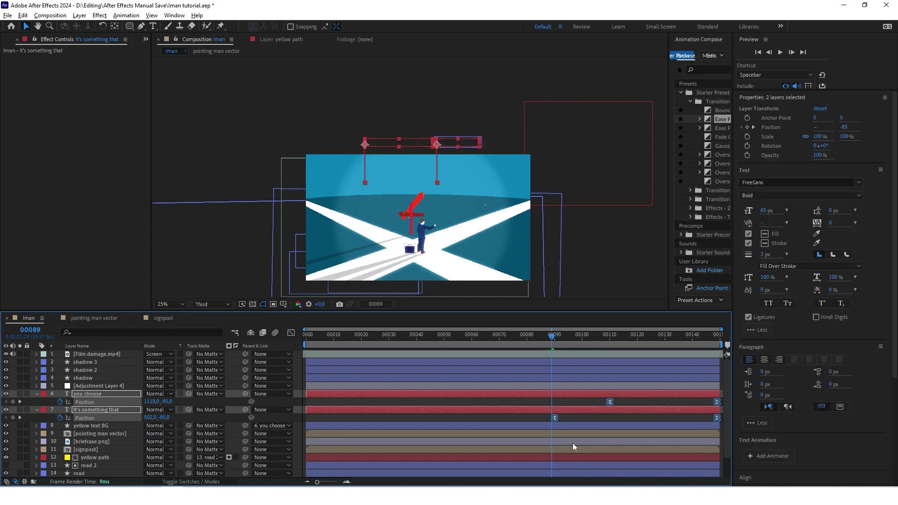
Step: Reshape the speed graph of "It's something that" so the motion peaks early and slows gradually toward its last Position keyframe
{"action": "left_click_drag", "start_coordinate": [536, 415], "coordinate": [721, 420]}
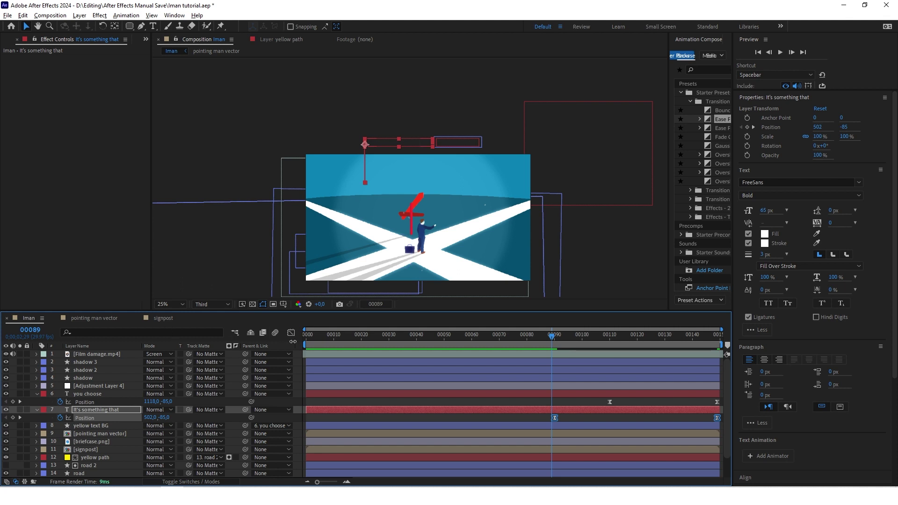
{"action": "left_click", "coordinate": [289, 334]}
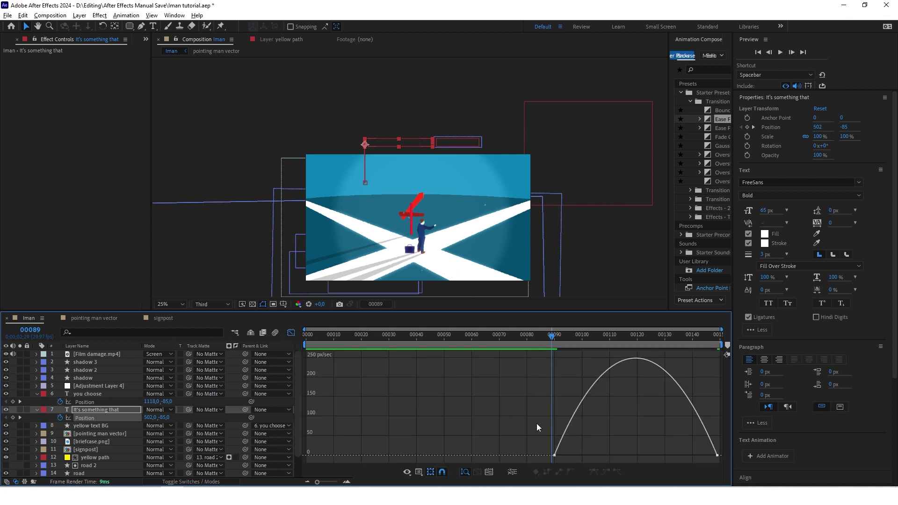
{"action": "left_click_drag", "start_coordinate": [732, 465], "coordinate": [645, 456]}
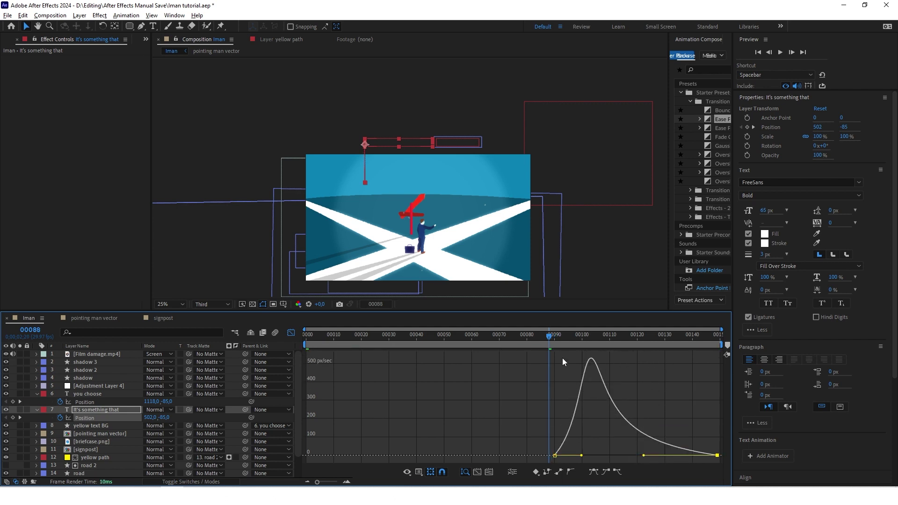
{"action": "left_click_drag", "start_coordinate": [552, 336], "coordinate": [668, 347]}
Step: Give the "you choose" Position keyframes a speed curve with an early peak and a long slow finish, and check the motion
{"action": "left_click_drag", "start_coordinate": [587, 399], "coordinate": [720, 403]}
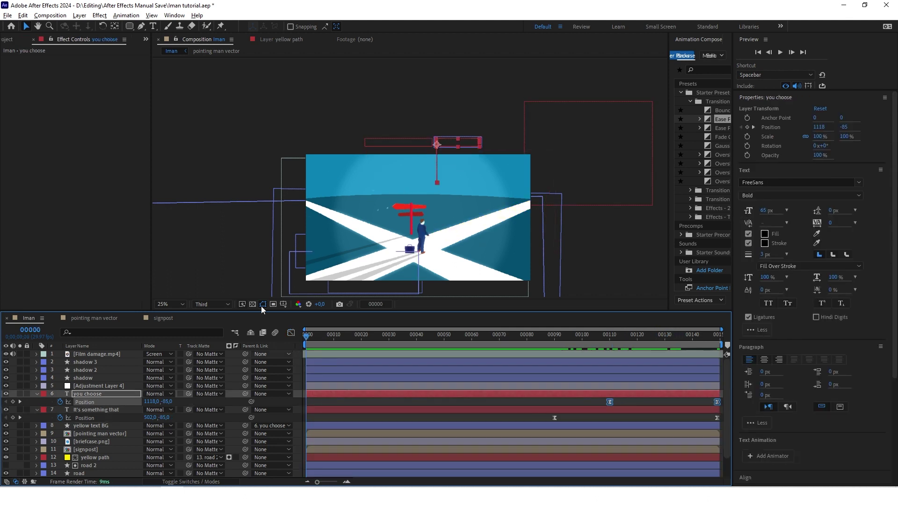
{"action": "left_click", "coordinate": [291, 333]}
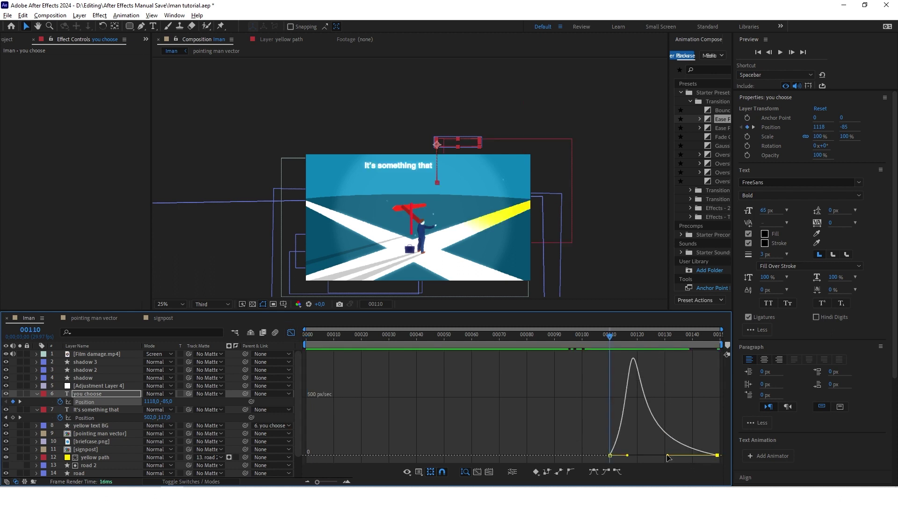
{"action": "left_click_drag", "start_coordinate": [668, 457], "coordinate": [671, 456]}
{"action": "left_click_drag", "start_coordinate": [612, 337], "coordinate": [677, 340]}
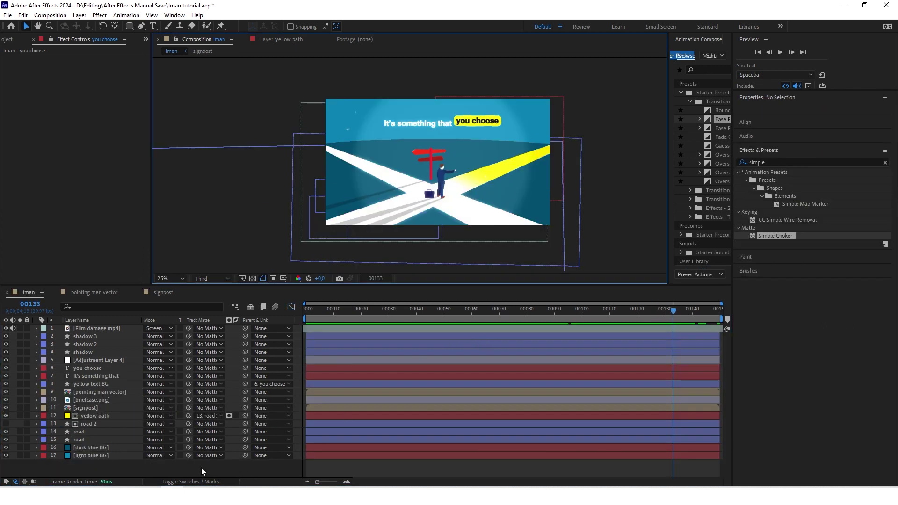
Step: Create a new adjustment layer above all other layers in the Iman composition
{"action": "right_click", "coordinate": [167, 468]}
{"action": "mouse_move", "coordinate": [208, 355]}
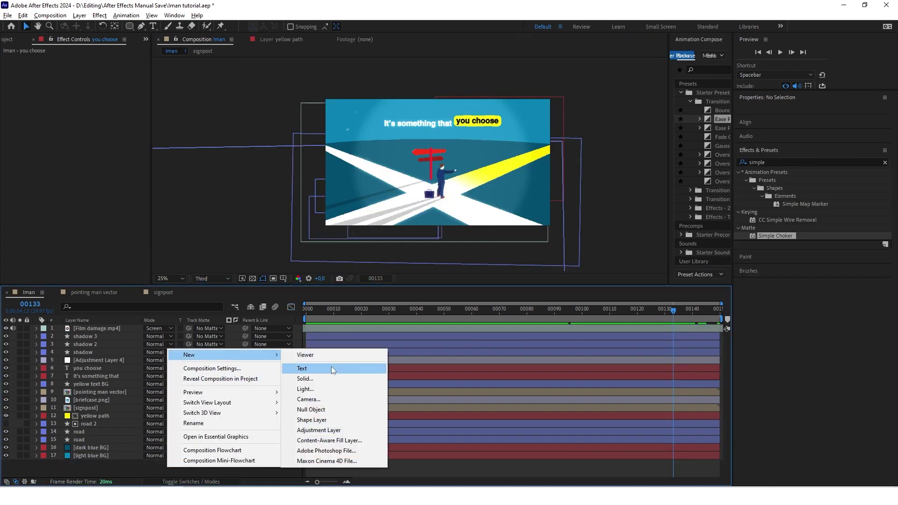
{"action": "left_click", "coordinate": [318, 431]}
Step: Find the Turbulent Displace effect and apply it to the new adjustment layer
{"action": "left_click", "coordinate": [885, 215]}
{"action": "left_click", "coordinate": [824, 216]}
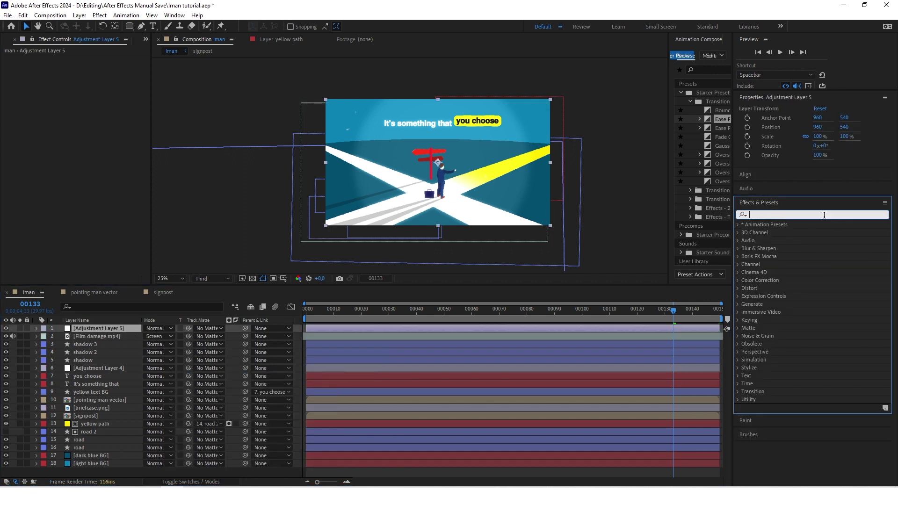
{"action": "type", "text": "turba"}
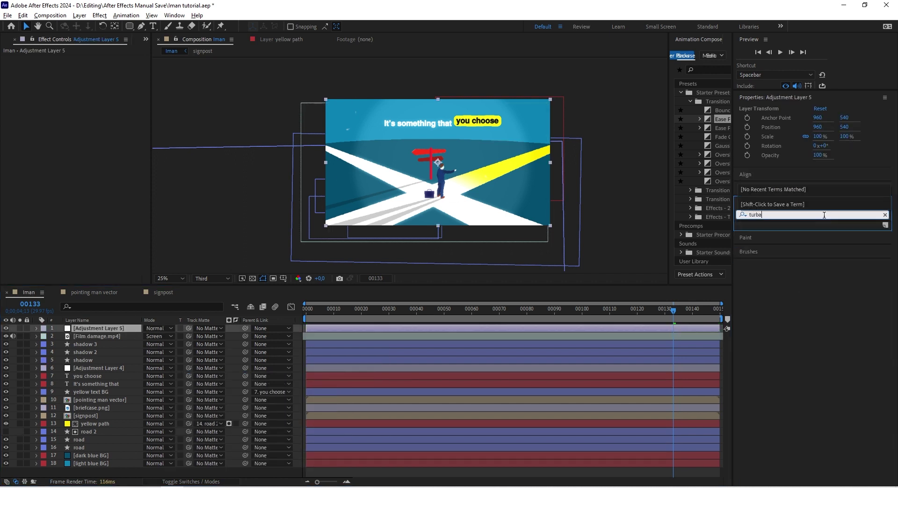
{"action": "key", "text": "BackSpace"}
{"action": "key", "text": "BackSpace"}
{"action": "left_click_drag", "start_coordinate": [780, 312], "coordinate": [447, 330]}
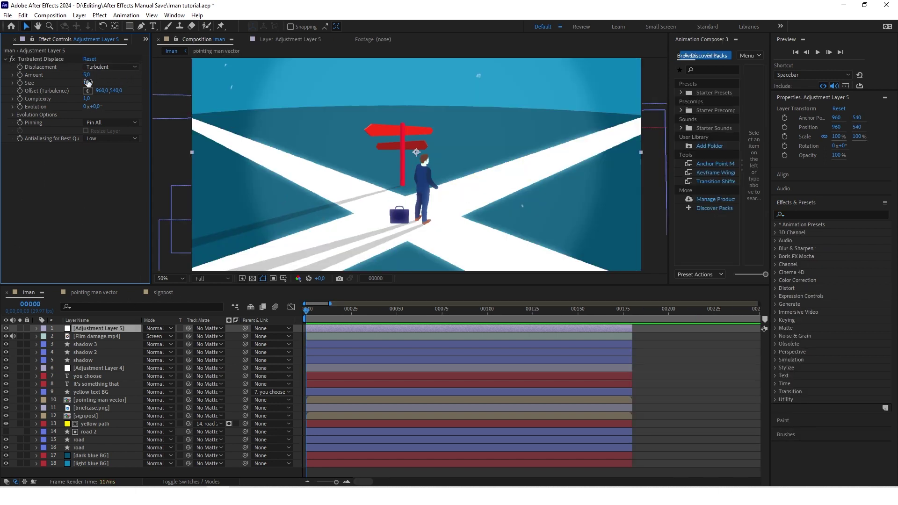
Step: Drive Turbulent Displace's Random Seed with the expression time*1, preview the result and collapse the adjustment layer's properties
{"action": "left_click", "coordinate": [13, 116]}
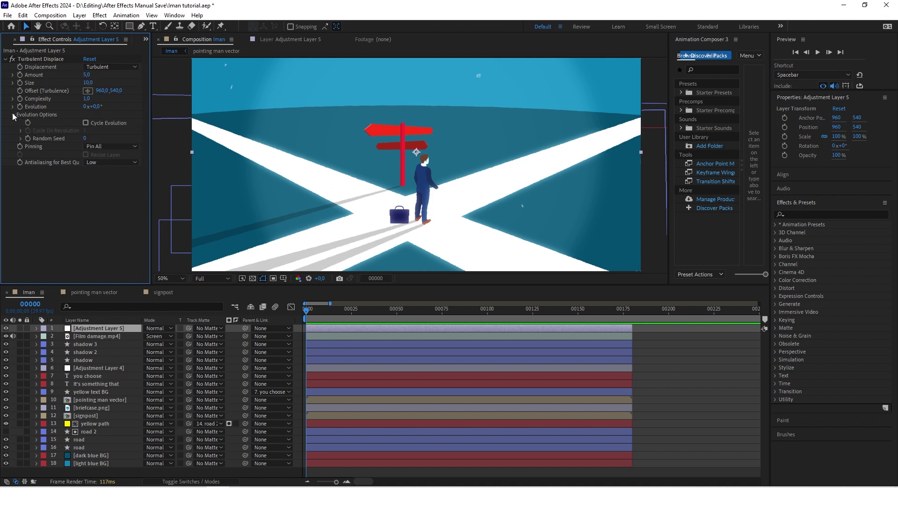
{"action": "left_click", "coordinate": [29, 140], "text": "alt"}
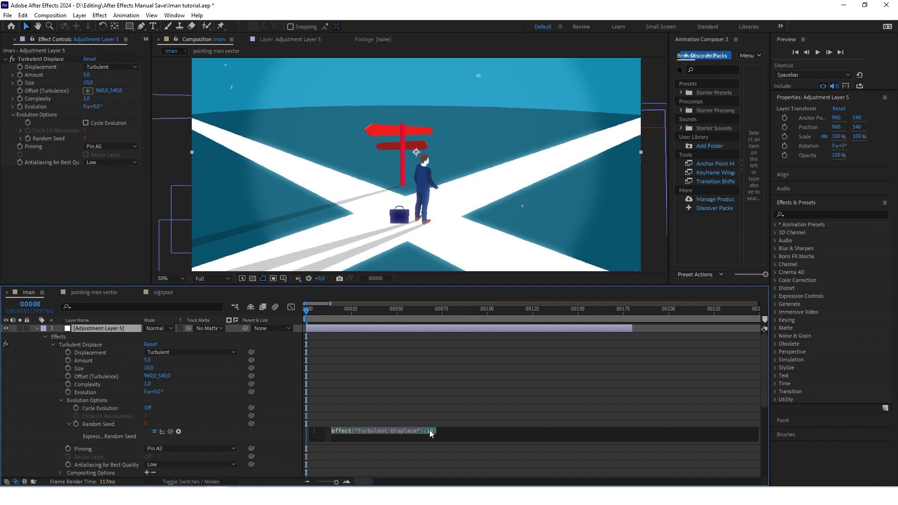
{"action": "type", "text": "time"}
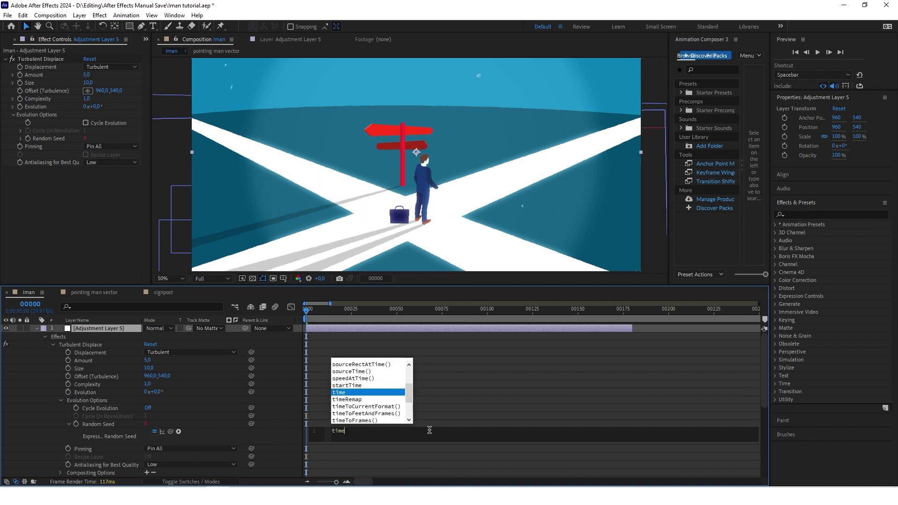
{"action": "type", "text": "*1"}
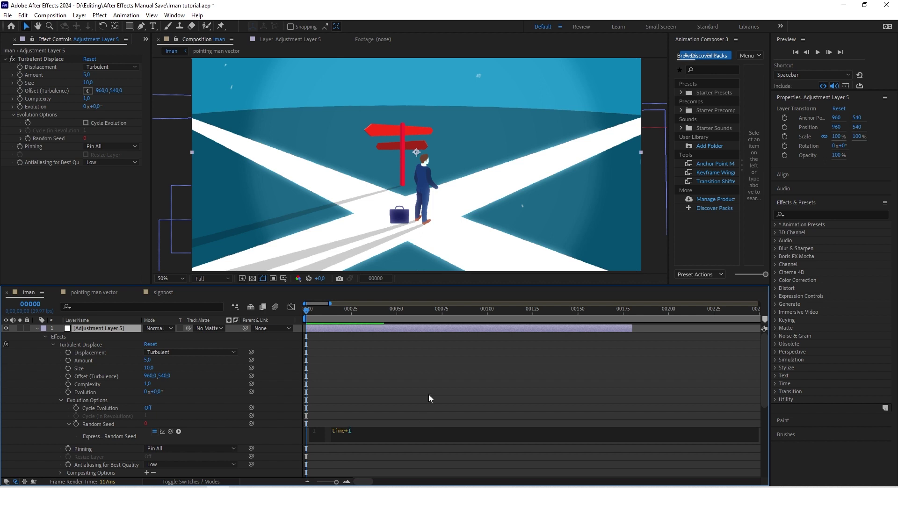
{"action": "left_click", "coordinate": [379, 376]}
{"action": "key", "text": "space"}
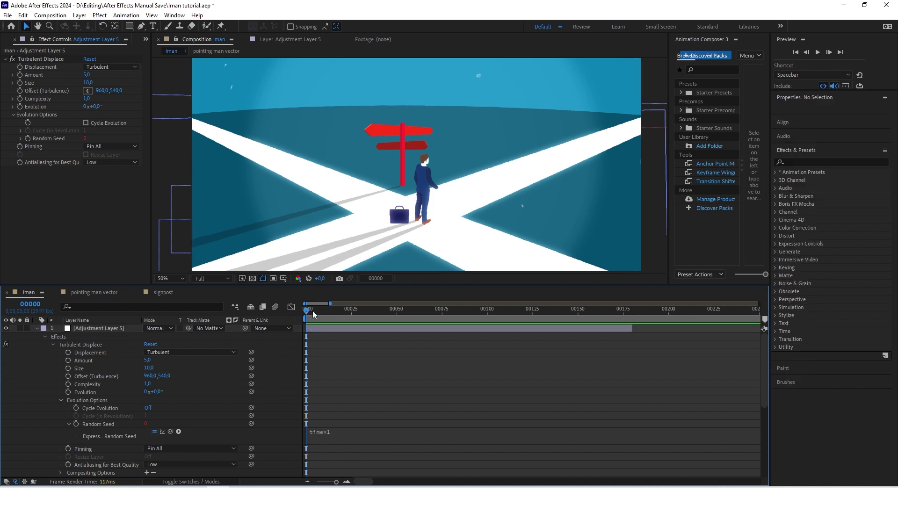
{"action": "key", "text": "space"}
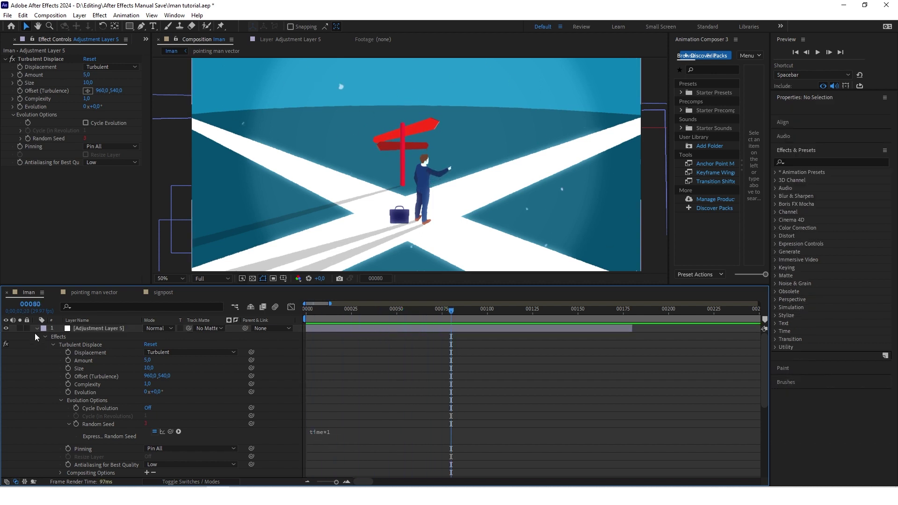
{"action": "left_click", "coordinate": [38, 328]}
{"action": "scroll", "coordinate": [401, 173], "scroll_direction": "down", "scroll_amount": 2}
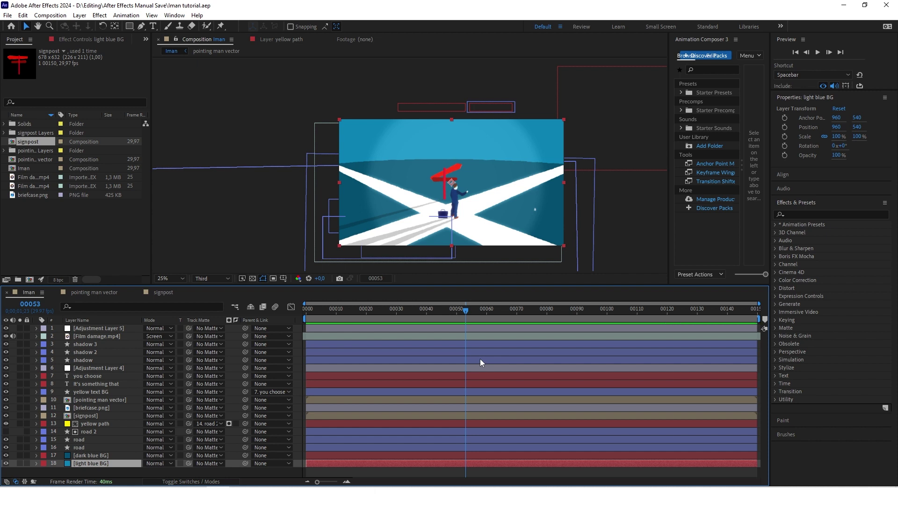
Step: Enlarge the composition view to 50 % magnification
{"action": "left_click", "coordinate": [224, 280]}
{"action": "left_click", "coordinate": [388, 298]}
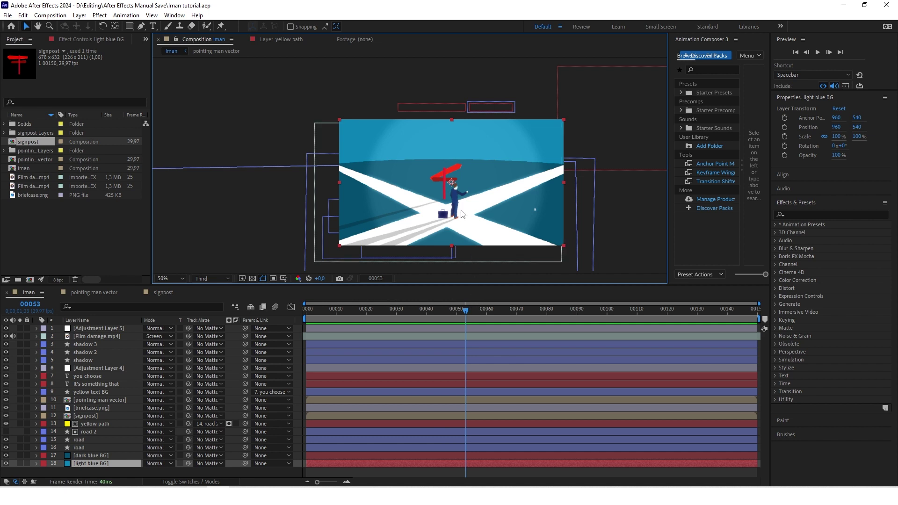
Step: Set the Border of the Roughen Edges effect on the pointing man vector layer to 1
{"action": "scroll", "coordinate": [462, 214], "scroll_direction": "up", "scroll_amount": 2}
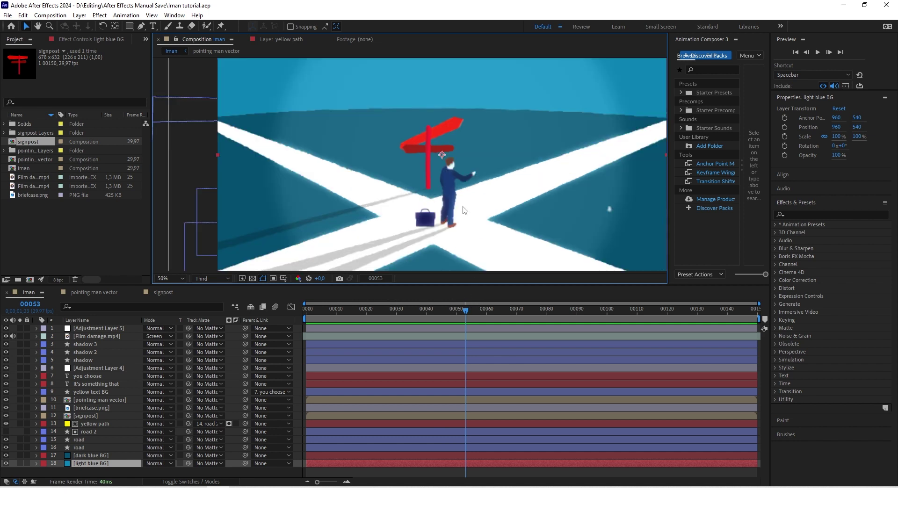
{"action": "left_click", "coordinate": [114, 400]}
{"action": "left_click", "coordinate": [37, 400]}
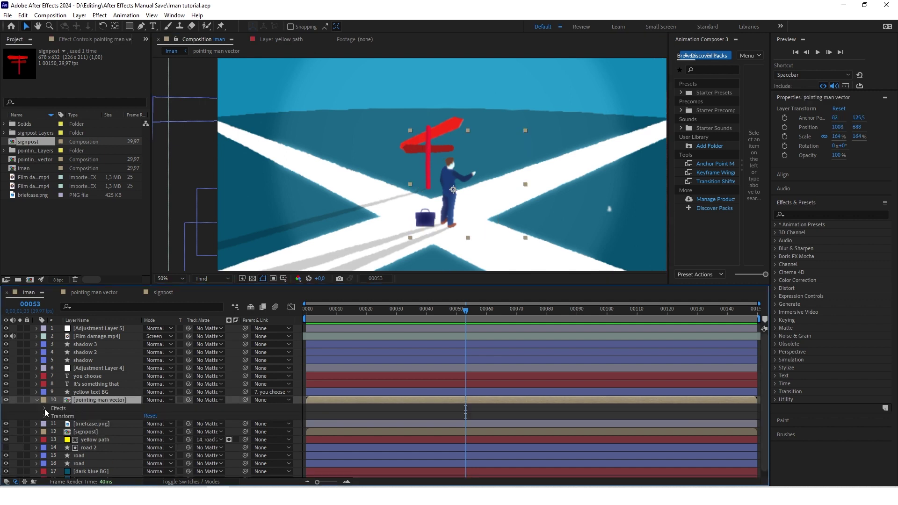
{"action": "left_click", "coordinate": [45, 408]}
{"action": "double_click", "coordinate": [78, 424]}
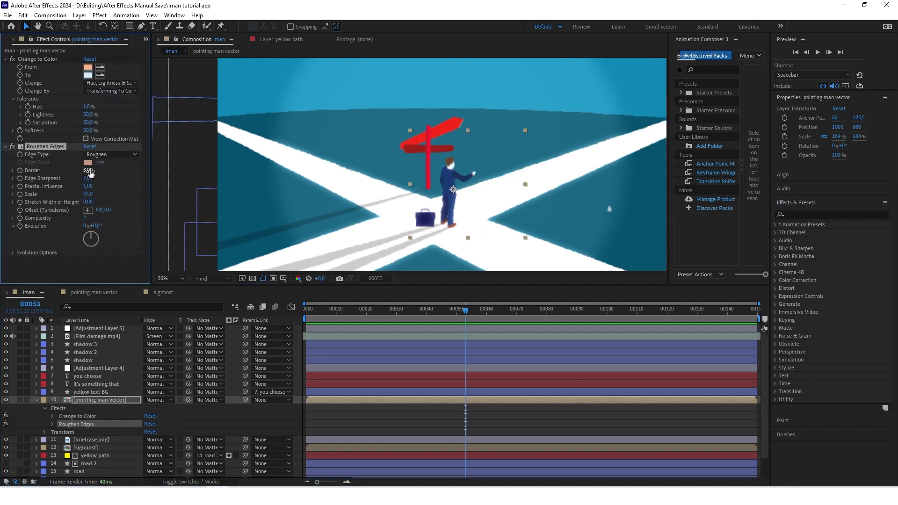
{"action": "left_click", "coordinate": [89, 171]}
{"action": "type", "text": "15"}
{"action": "key", "text": "Return"}
Step: Try a Roughen Edges Scale of 15 on the pointing man vector layer and preview the animation
{"action": "left_click", "coordinate": [86, 195]}
{"action": "type", "text": "15"}
{"action": "key", "text": "Return"}
{"action": "key", "text": "space"}
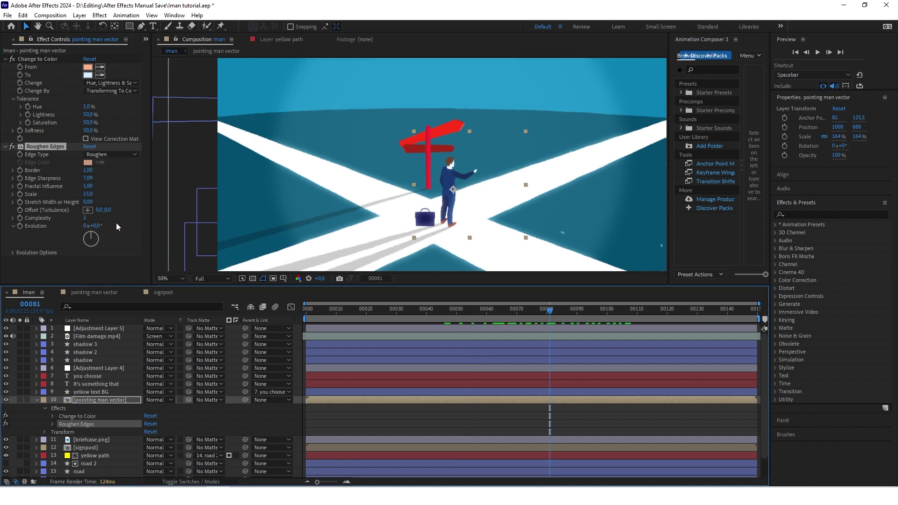
Step: Set the pointing man's Roughen Edges Scale to 25 and scrub through the timeline to check the edges
{"action": "left_click", "coordinate": [88, 194]}
{"action": "type", "text": "25"}
{"action": "key", "text": "Return"}
{"action": "left_click", "coordinate": [538, 310]}
{"action": "left_click_drag", "start_coordinate": [557, 311], "coordinate": [645, 312]}
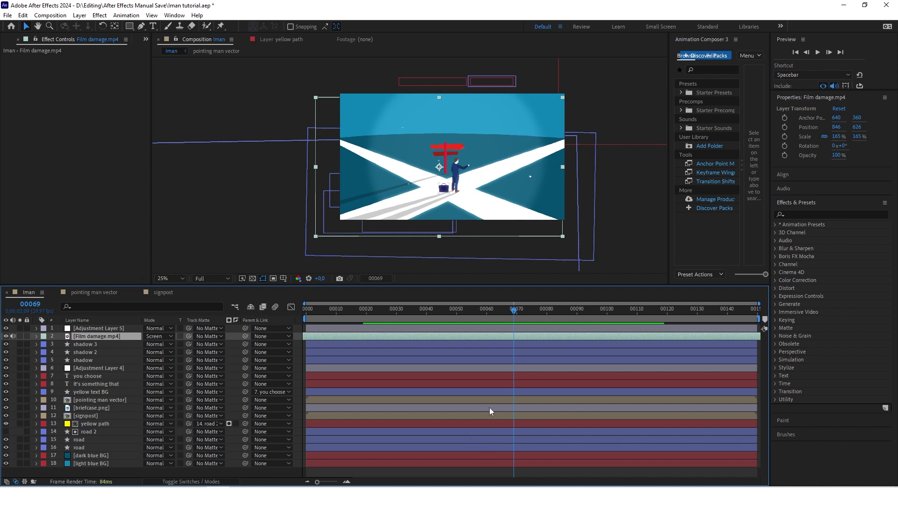
Step: Set the duration of the Iman composition to 180 frames
{"action": "left_click", "coordinate": [50, 15]}
{"action": "left_click", "coordinate": [116, 40]}
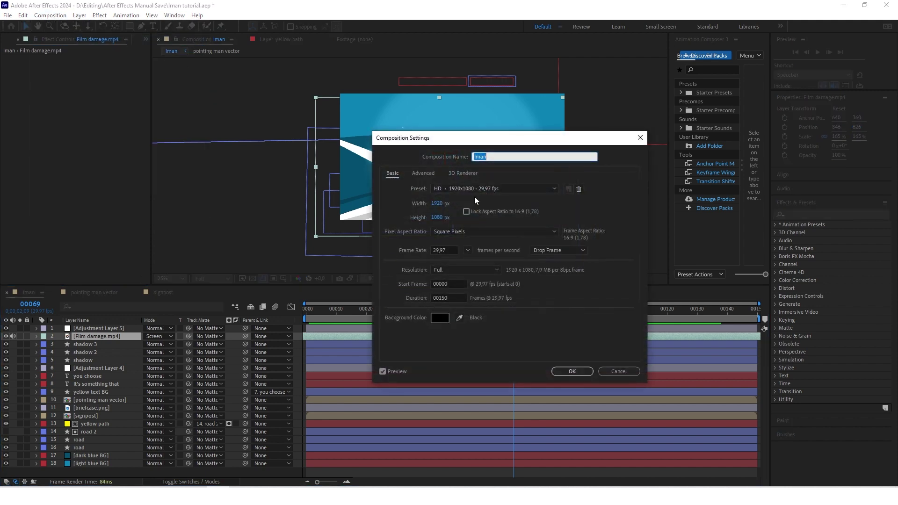
{"action": "left_click", "coordinate": [454, 298]}
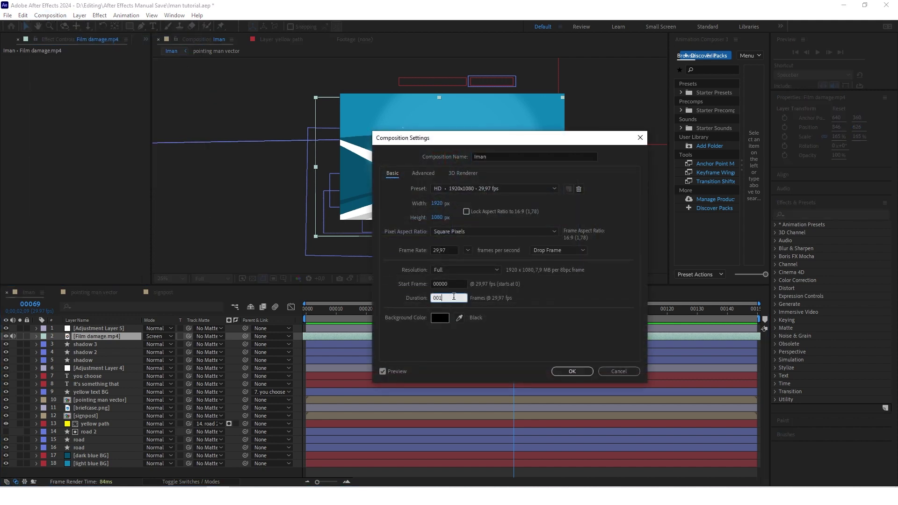
{"action": "left_click", "coordinate": [564, 369]}
Step: Extend all layers of the Iman composition together towards its new end
{"action": "left_click", "coordinate": [661, 330]}
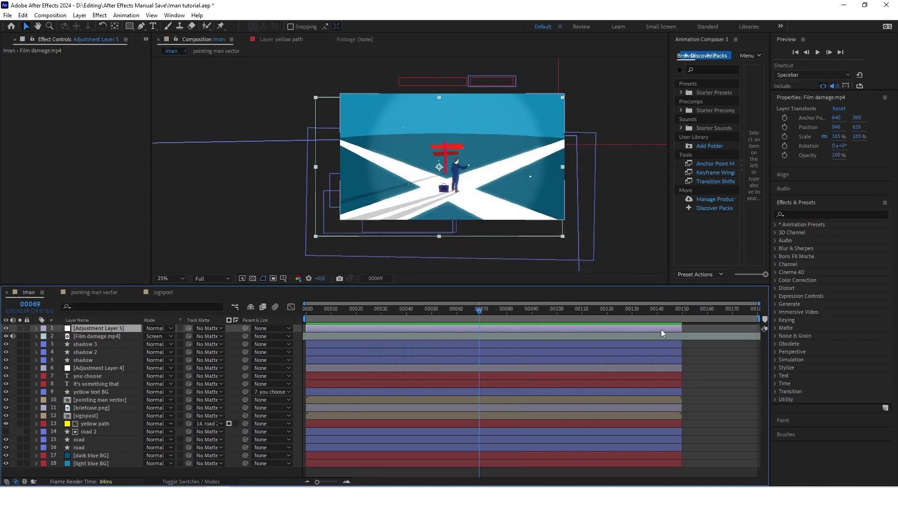
{"action": "key", "text": "ctrl+a"}
{"action": "left_click_drag", "start_coordinate": [682, 327], "coordinate": [757, 327]}
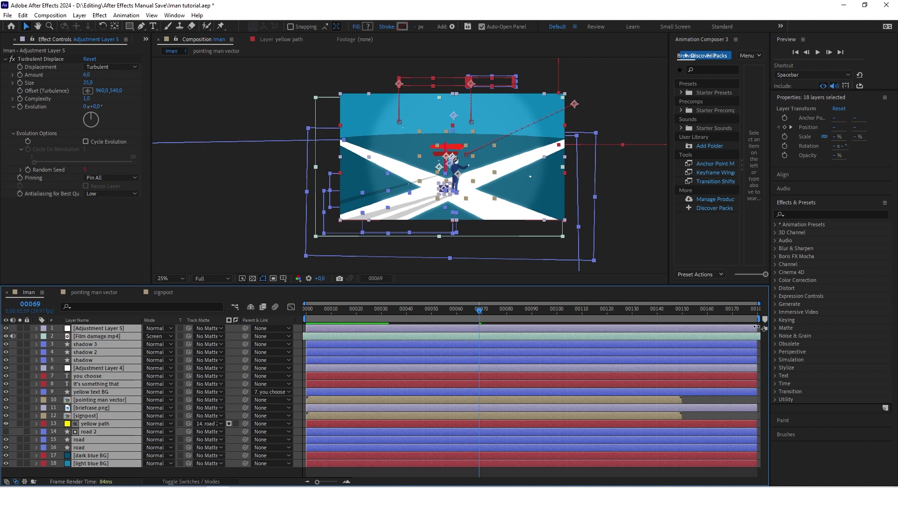
{"action": "left_click", "coordinate": [705, 398]}
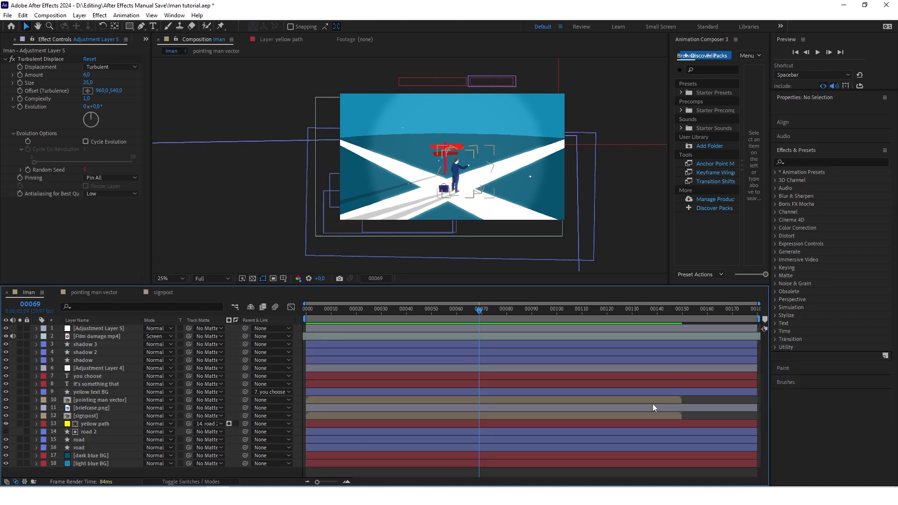
Step: Open the pointing man vector precomp and set its duration to 180 frames
{"action": "left_click", "coordinate": [597, 402]}
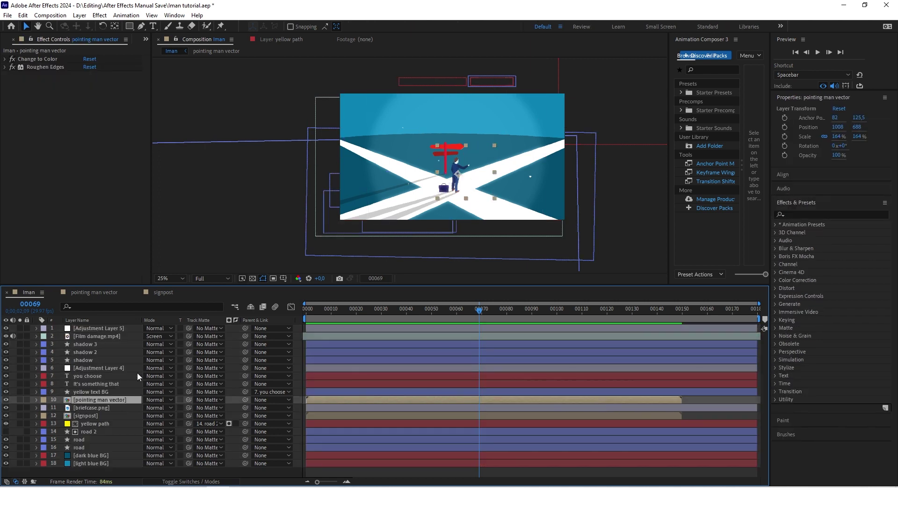
{"action": "double_click", "coordinate": [104, 400]}
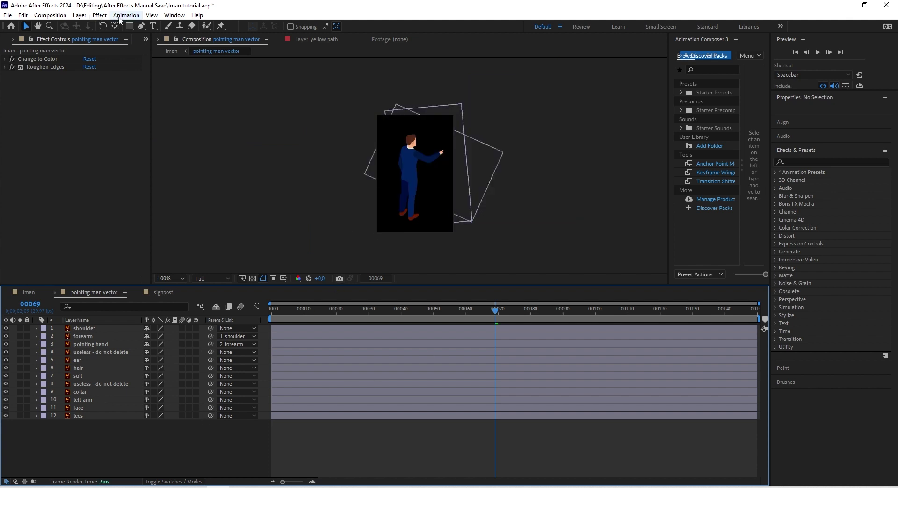
{"action": "left_click", "coordinate": [100, 15]}
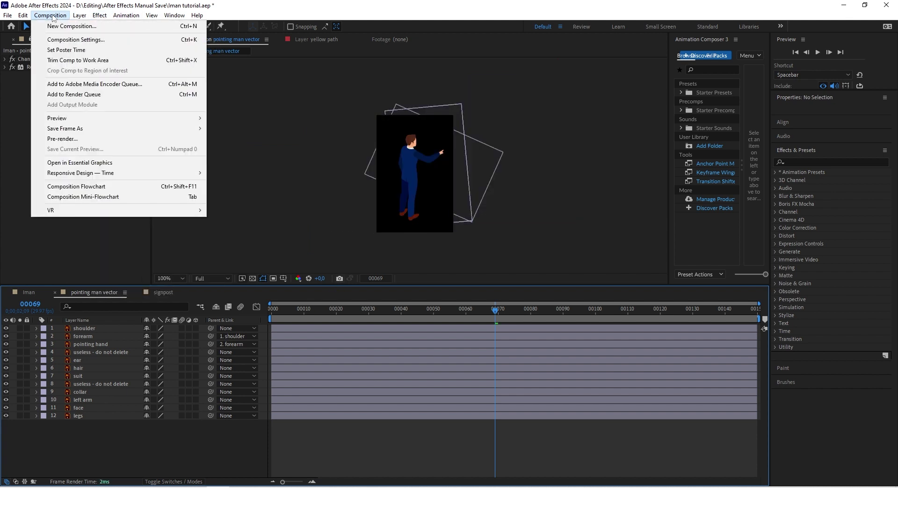
{"action": "left_click", "coordinate": [76, 40]}
{"action": "left_click", "coordinate": [456, 298]}
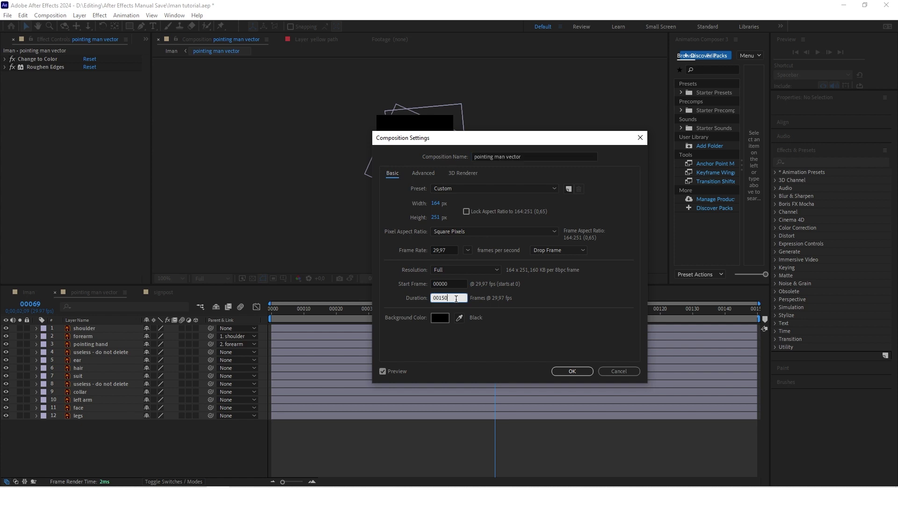
{"action": "type", "text": "80"}
{"action": "left_click", "coordinate": [571, 371]}
Step: Extend all layers of the pointing man vector precomp to the end of its timeline
{"action": "key", "text": "ctrl+a"}
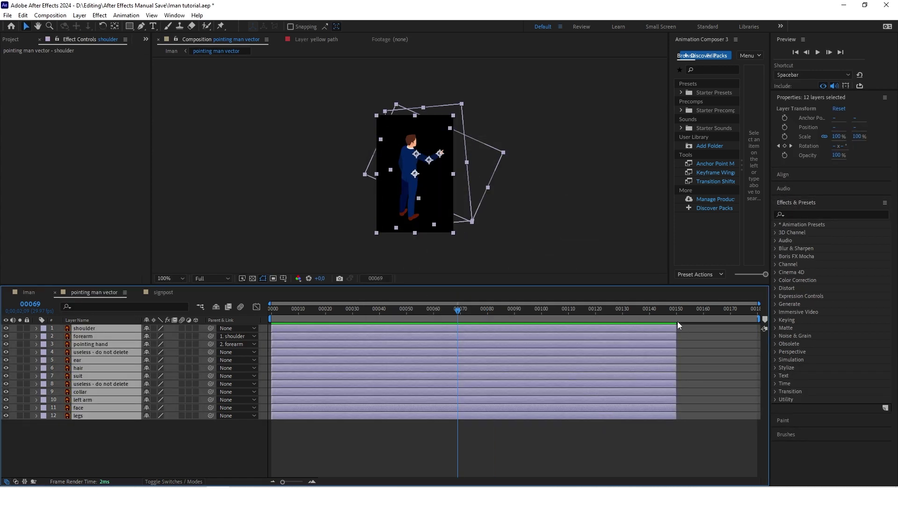
{"action": "left_click_drag", "start_coordinate": [676, 328], "coordinate": [758, 329]}
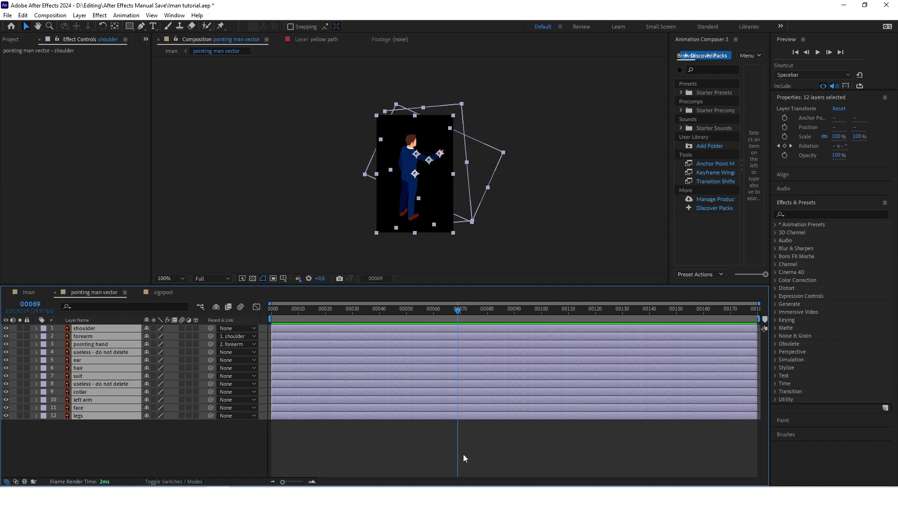
{"action": "left_click", "coordinate": [387, 448]}
Step: Extend the pointing man vector layer to the end of the Iman composition and lengthen the signpost precomp and its layer to match
{"action": "left_click", "coordinate": [29, 293]}
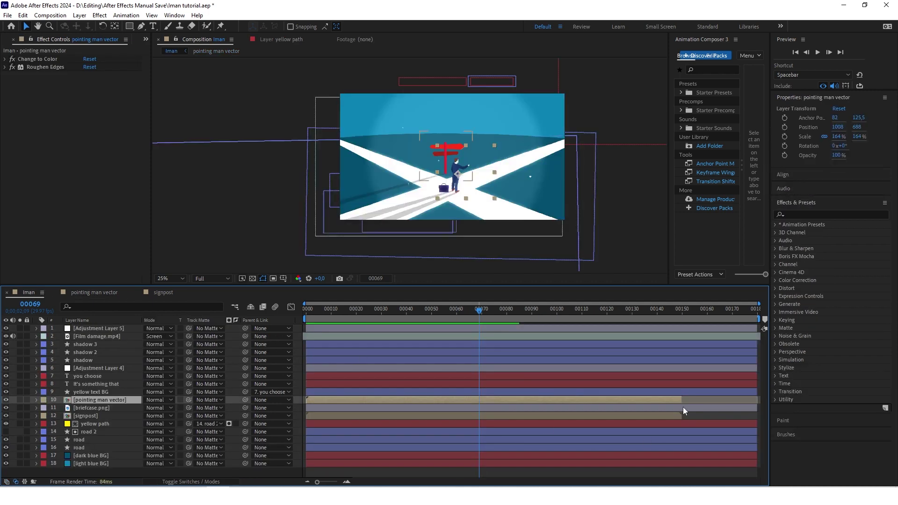
{"action": "left_click_drag", "start_coordinate": [682, 399], "coordinate": [758, 399]}
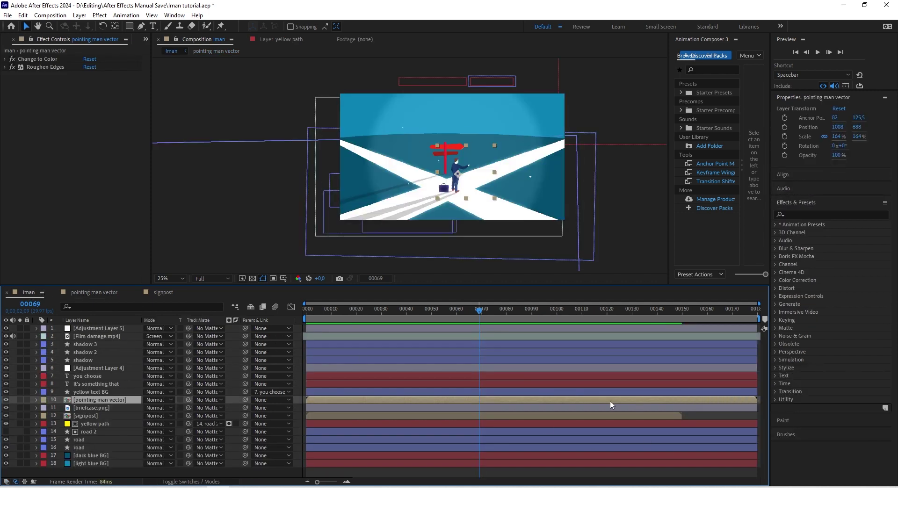
{"action": "double_click", "coordinate": [88, 415]}
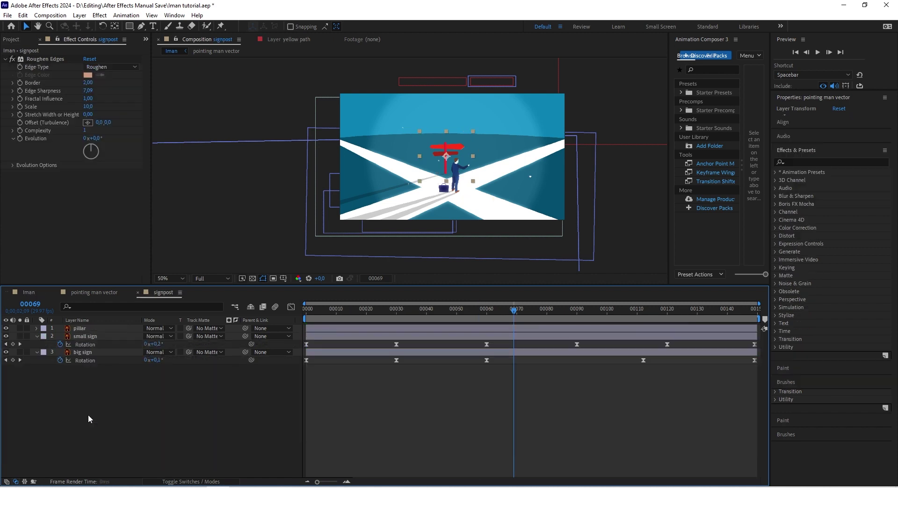
{"action": "left_click", "coordinate": [29, 293]}
Step: Move the last Position keyframes of the "you choose" and "It's something that" text layers to the end of the composition
{"action": "left_click", "coordinate": [103, 377], "text": "shift"}
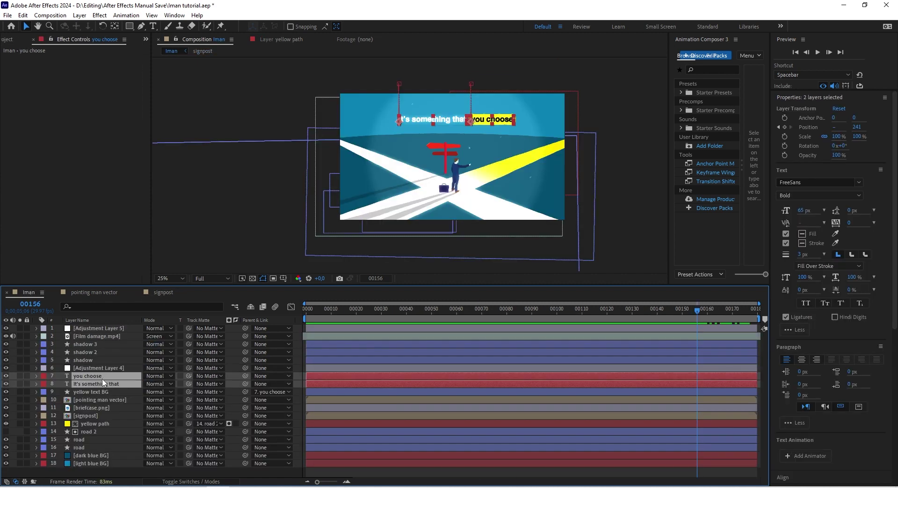
{"action": "key", "text": "p"}
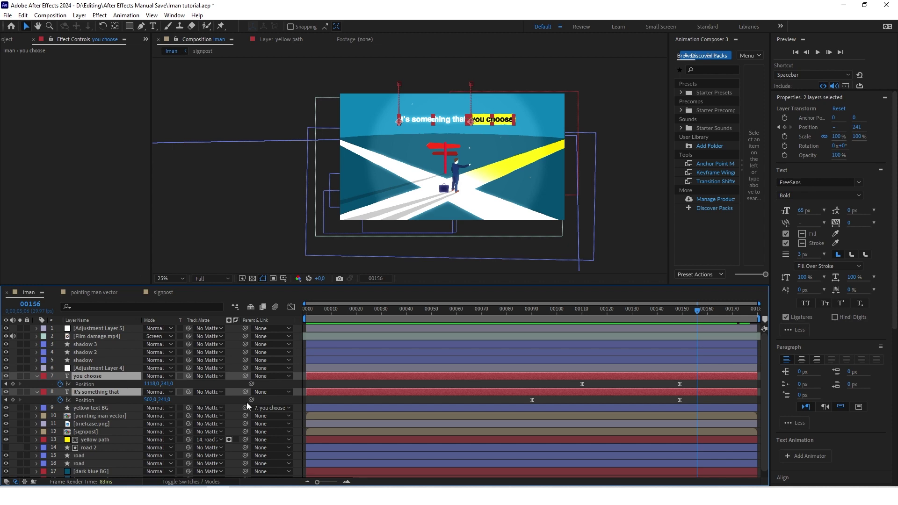
{"action": "left_click_drag", "start_coordinate": [682, 386], "coordinate": [755, 385]}
{"action": "left_click_drag", "start_coordinate": [681, 401], "coordinate": [754, 400]}
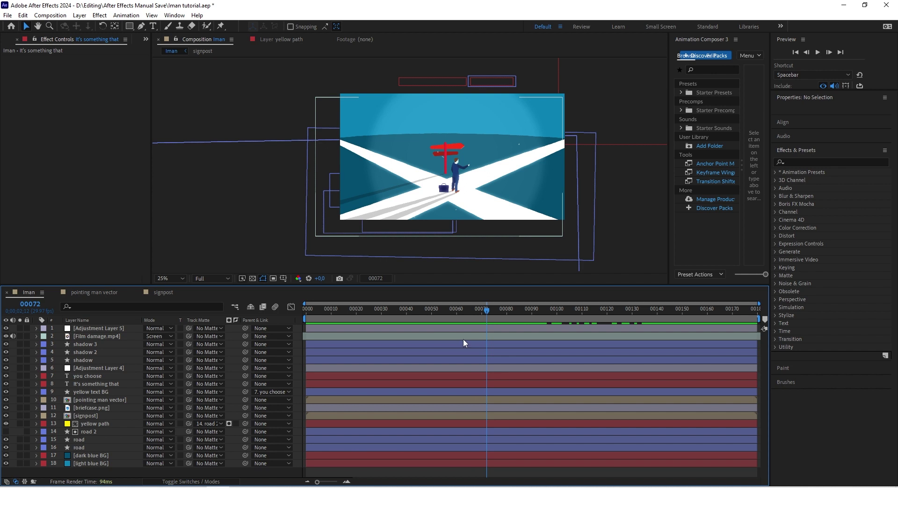
Step: Set the Iman composition's duration to 1000 frames to look for the end of the Film damage.mp4 clip
{"action": "left_click", "coordinate": [361, 335]}
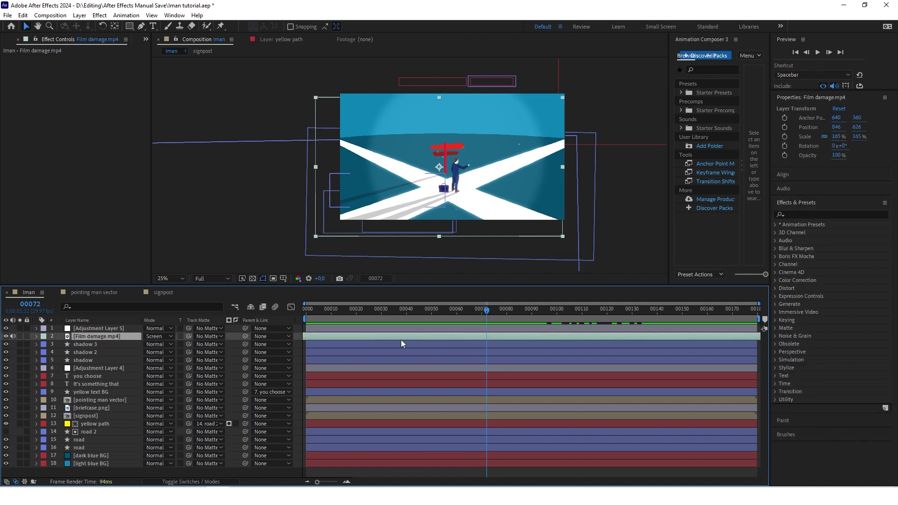
{"action": "left_click", "coordinate": [50, 16]}
{"action": "left_click", "coordinate": [449, 298]}
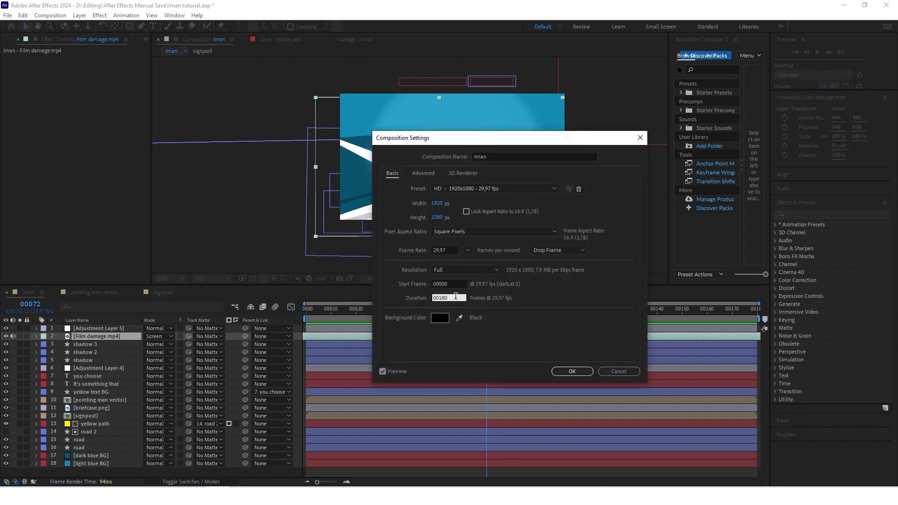
{"action": "type", "text": "00100"}
{"action": "left_click", "coordinate": [581, 373]}
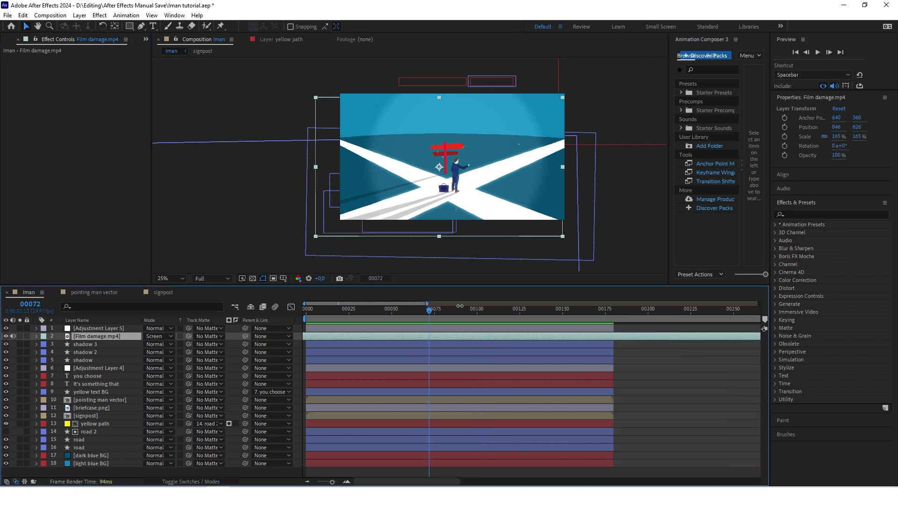
{"action": "left_click", "coordinate": [359, 310]}
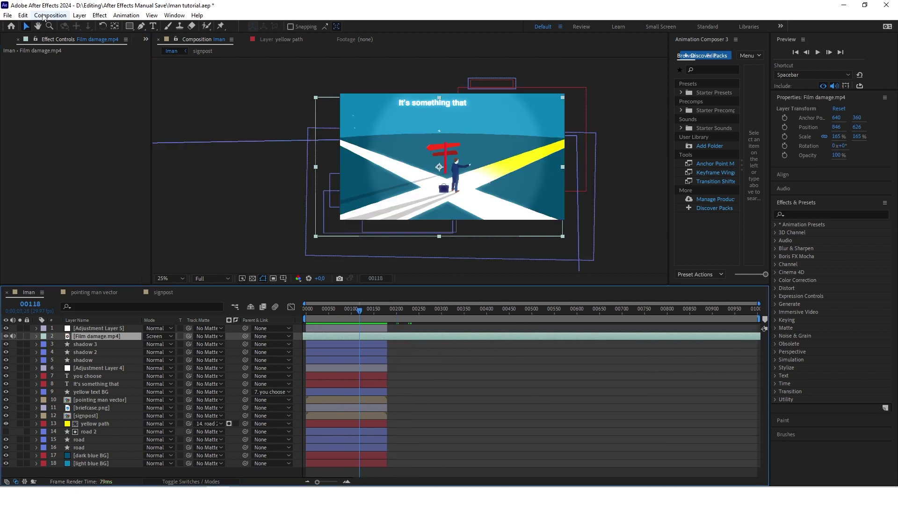
Step: Set the Iman composition's duration to 2000 frames
{"action": "key", "text": "ctrl+k"}
{"action": "left_click", "coordinate": [457, 297]}
{"action": "type", "text": "01"}
{"action": "key", "text": "BackSpace"}
{"action": "type", "text": "200"}
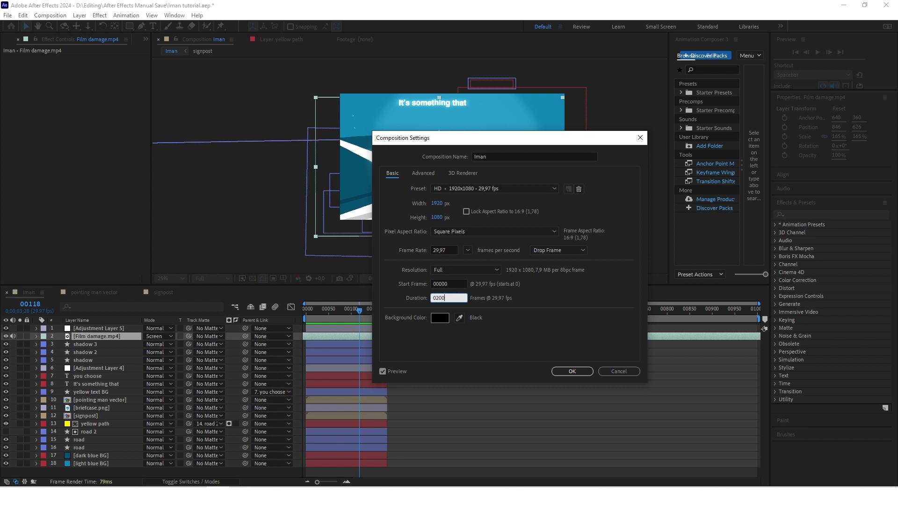
{"action": "type", "text": "0"}
{"action": "left_click", "coordinate": [584, 373]}
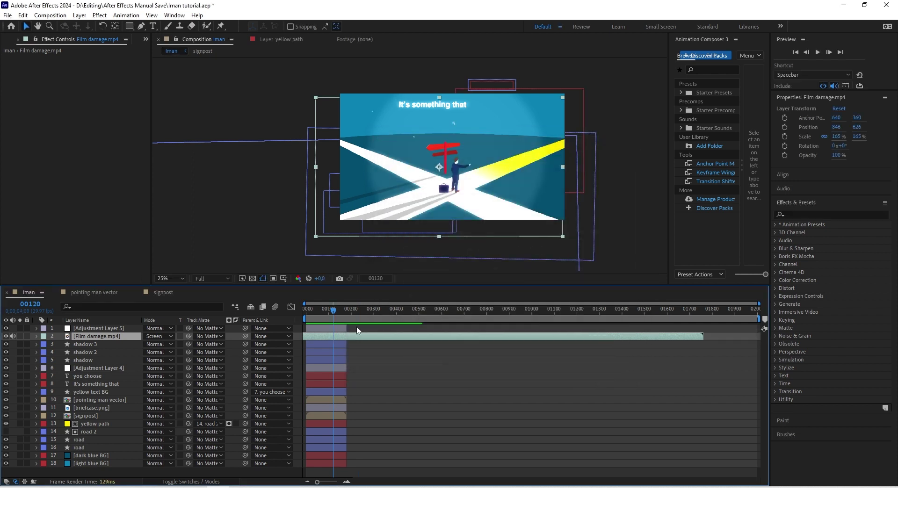
Step: Enable time remapping on the Film damage.mp4 layer and toggle hold on its final Time Remap keyframe
{"action": "right_click", "coordinate": [355, 337]}
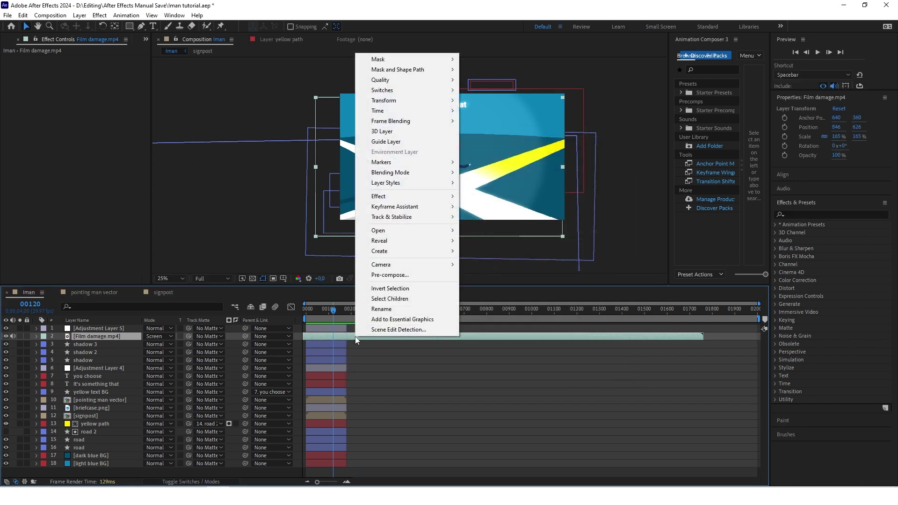
{"action": "mouse_move", "coordinate": [409, 112]}
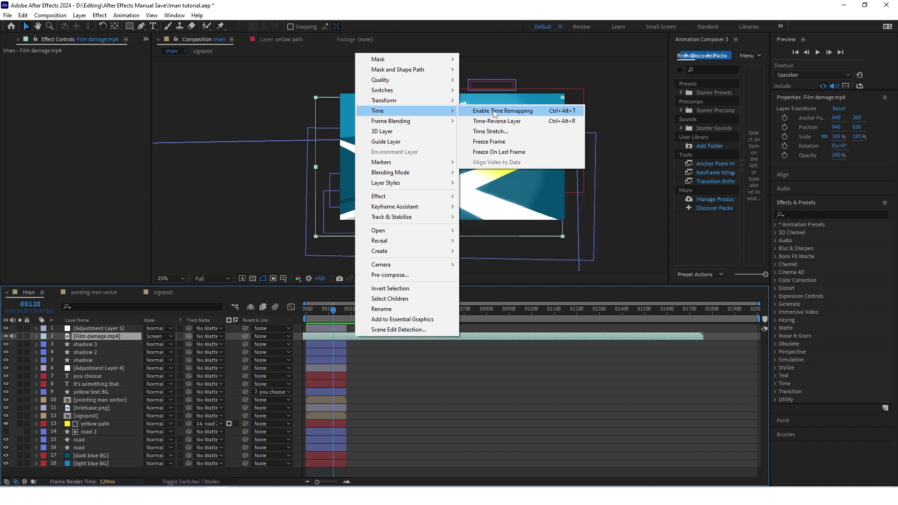
{"action": "left_click", "coordinate": [507, 95]}
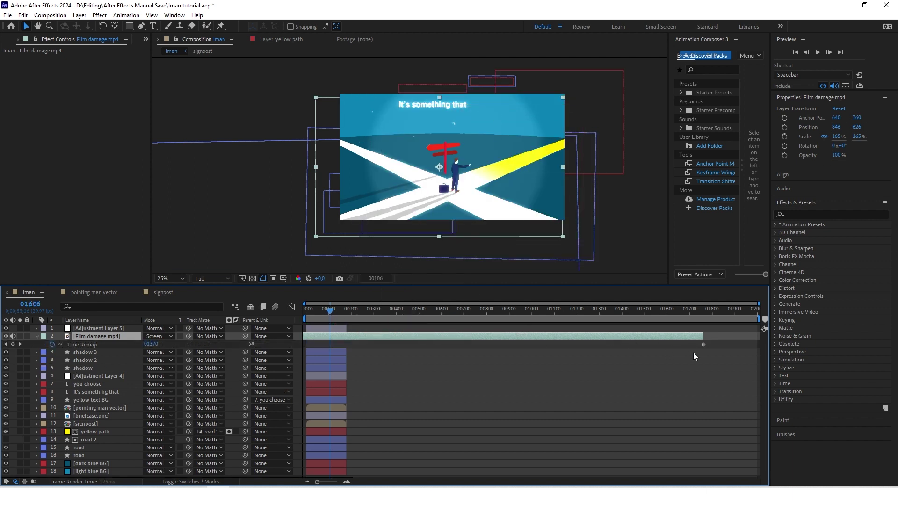
{"action": "left_click", "coordinate": [704, 345]}
{"action": "left_click_drag", "start_coordinate": [681, 320], "coordinate": [703, 320]}
{"action": "right_click", "coordinate": [704, 346]}
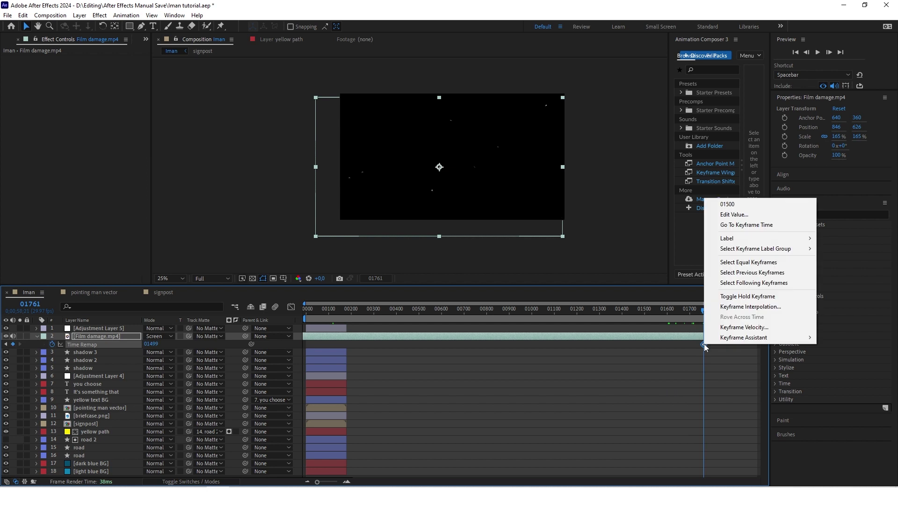
{"action": "left_click", "coordinate": [756, 296]}
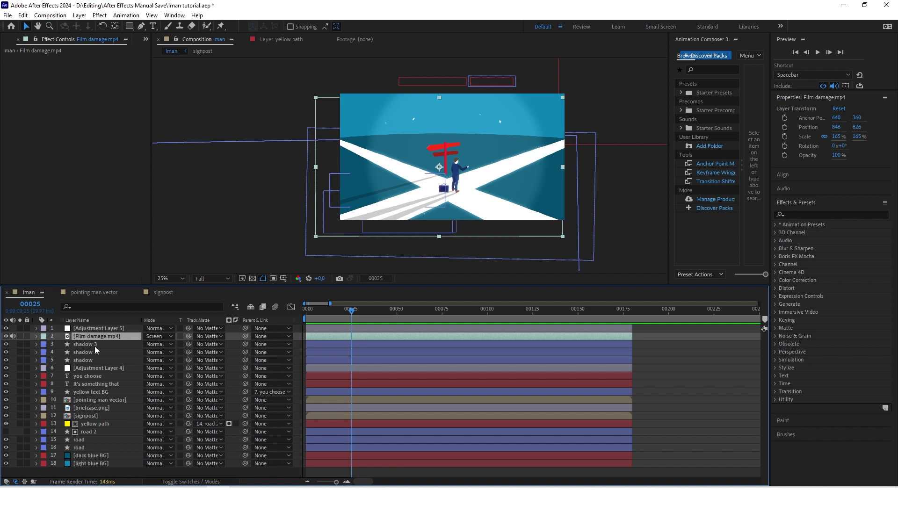
Step: Set the Film damage.mp4 layer's opacity to 85 % and scrub the timeline to check the look
{"action": "key", "text": "t"}
{"action": "left_click", "coordinate": [152, 344]}
{"action": "type", "text": "85"}
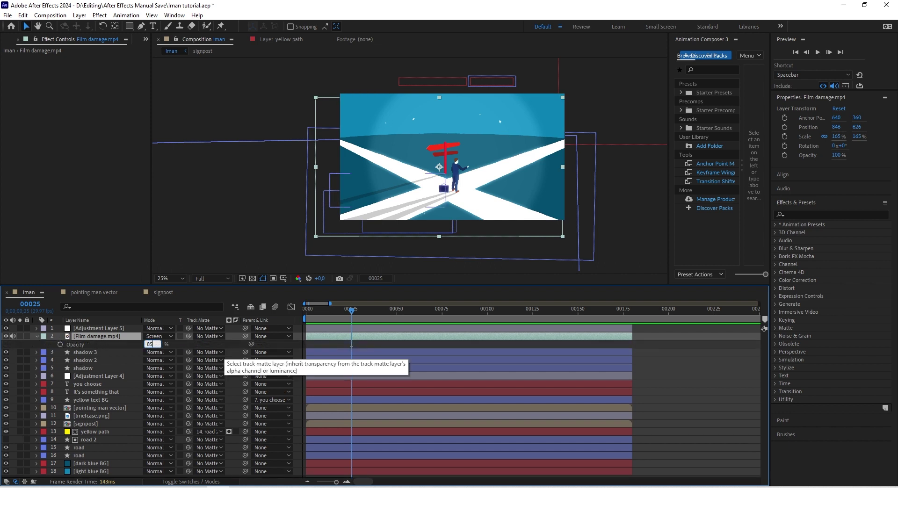
{"action": "key", "text": "Return"}
{"action": "left_click", "coordinate": [663, 392]}
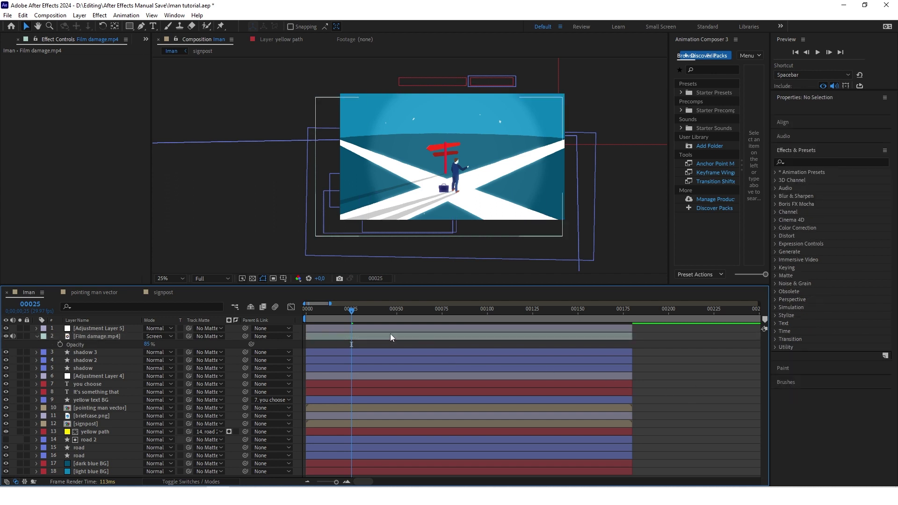
{"action": "mouse_move", "coordinate": [350, 309]}
{"action": "left_mouse_down"}
{"action": "mouse_move", "coordinate": [318, 309]}
{"action": "mouse_move", "coordinate": [361, 308]}
{"action": "left_mouse_up"}
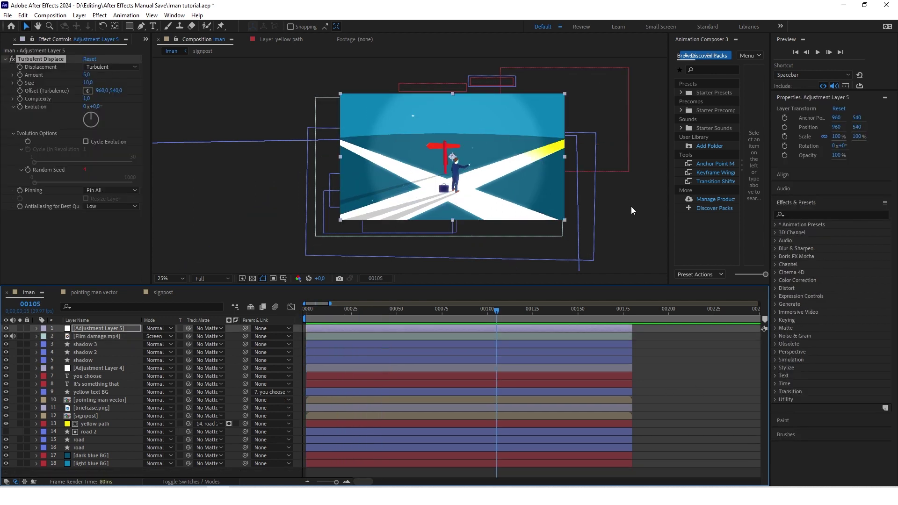